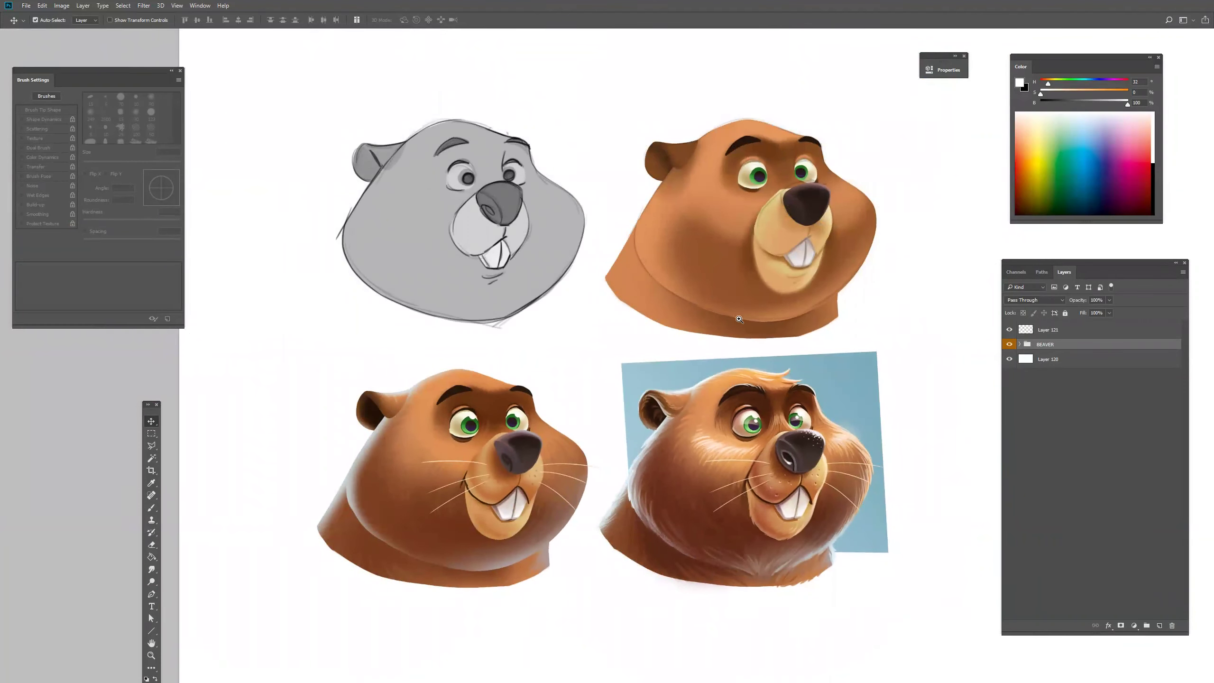
ctrl+click(727, 350)
drag(738, 342, 754, 353)
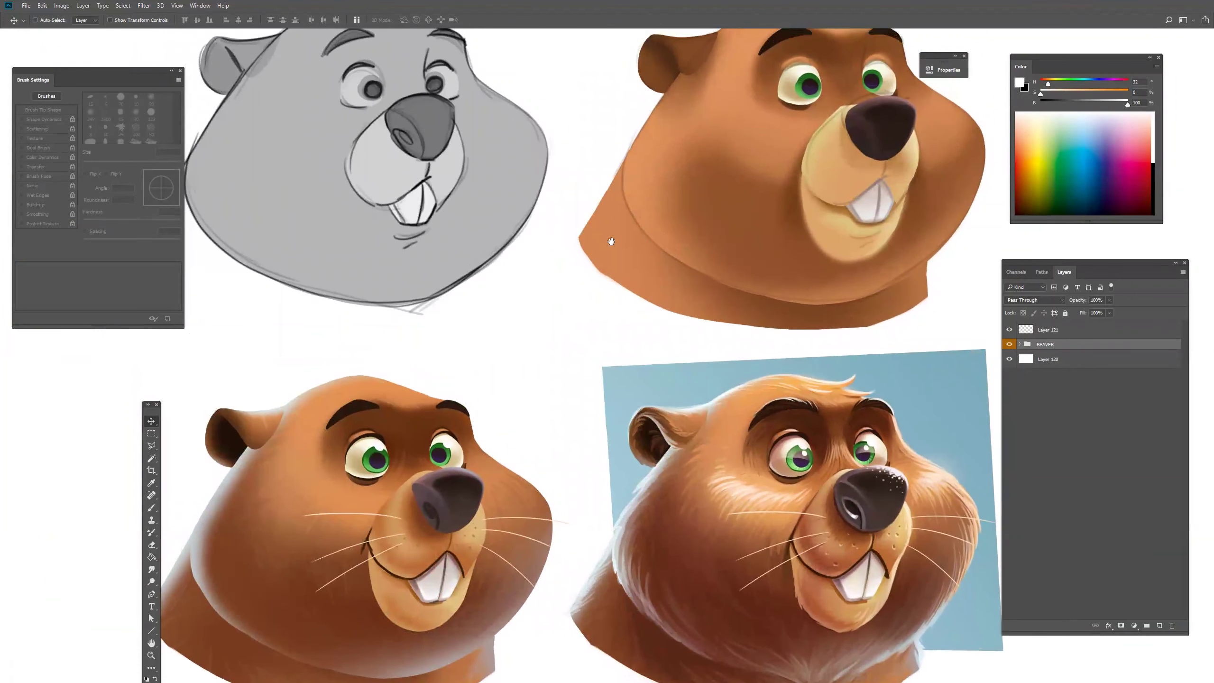
ctrl+alt+click(797, 231)
ctrl+alt+click(797, 231)
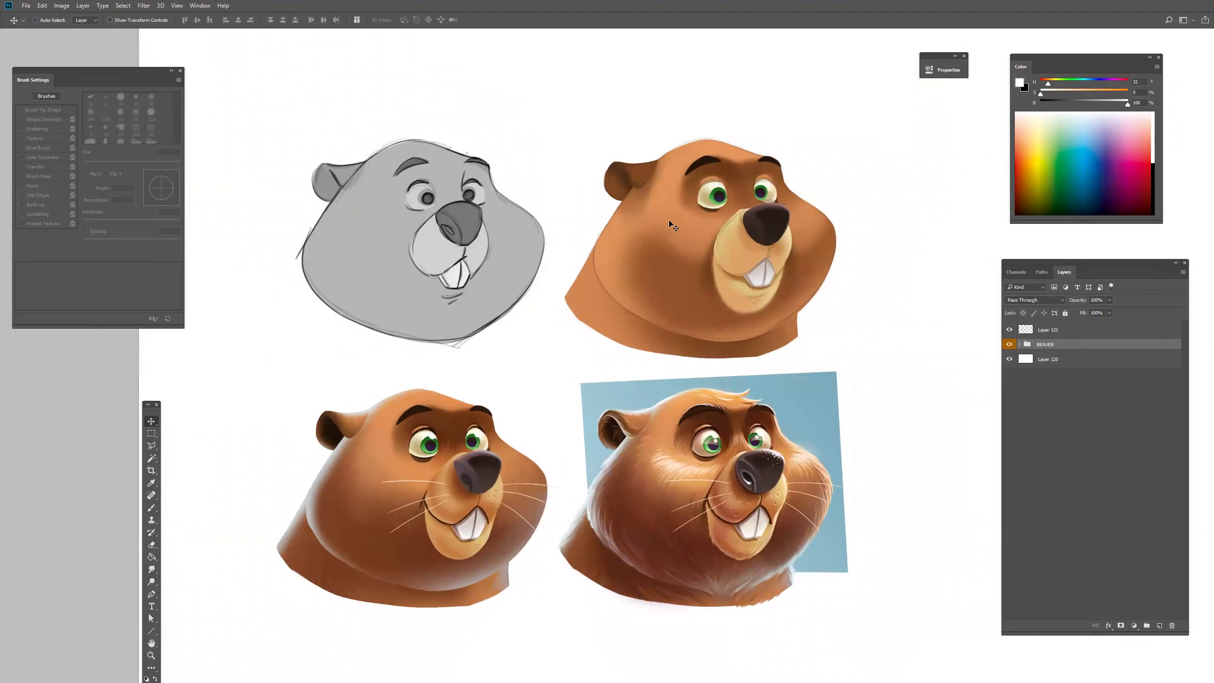
Add an empty layer above the BEAVER group and switch to the Brush tool.
click(1160, 626)
scroll(708, 344, up, 2)
scroll(707, 344, down, 2)
drag(705, 404, 672, 449)
key(b)
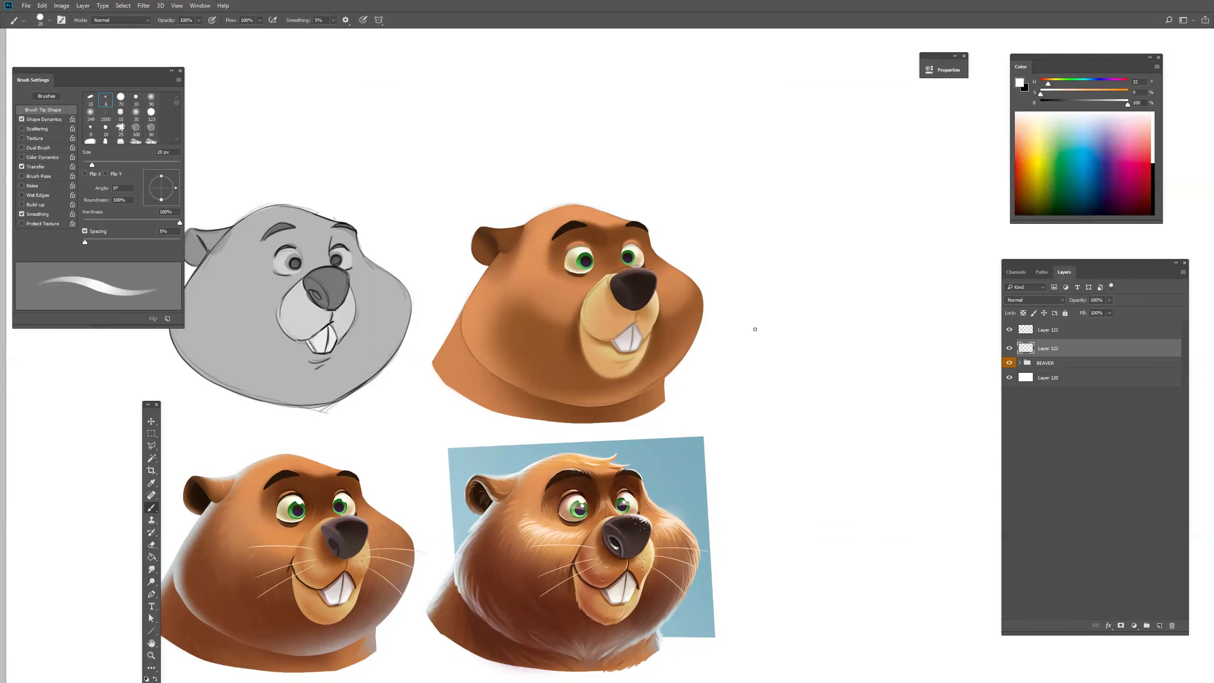
drag(124, 71, 787, 226)
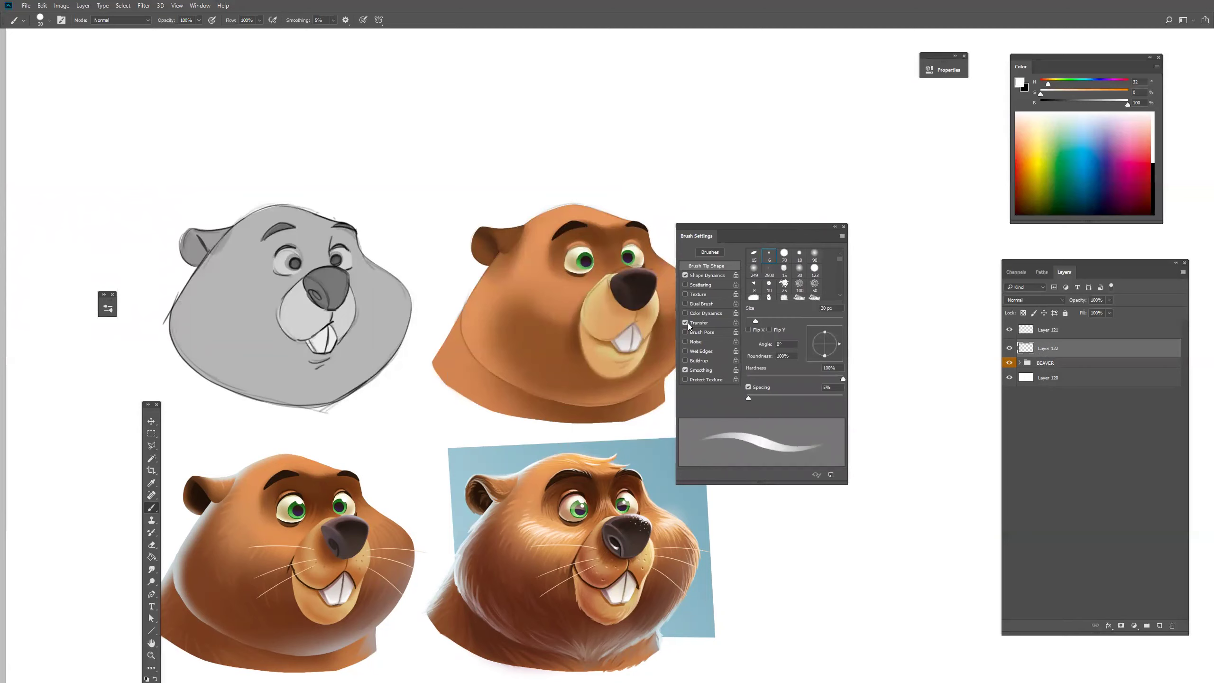
mouse_move(787, 225)
mouse_down()
mouse_move(278, 241)
mouse_move(116, 191)
mouse_move(124, 91)
mouse_up()
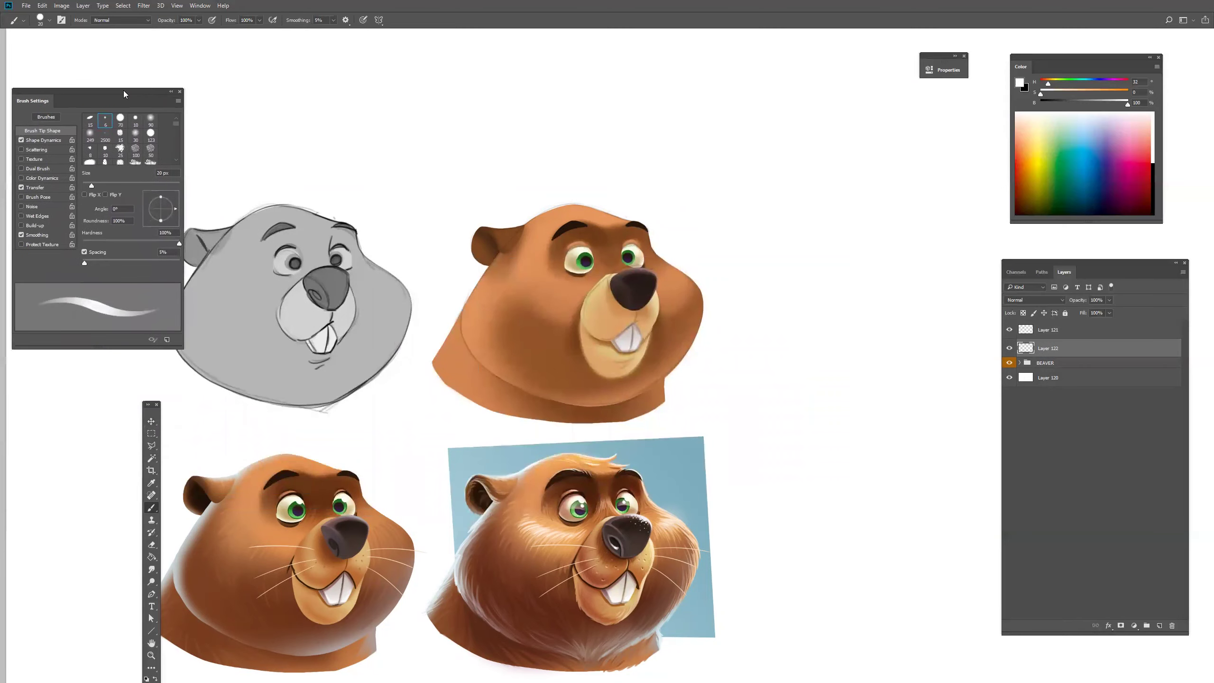
Sketch a round cranium and wide, drooping cheek outline in the blank area beside the reference beavers, using thin dark lines.
drag(1052, 104, 1020, 111)
drag(721, 399, 675, 397)
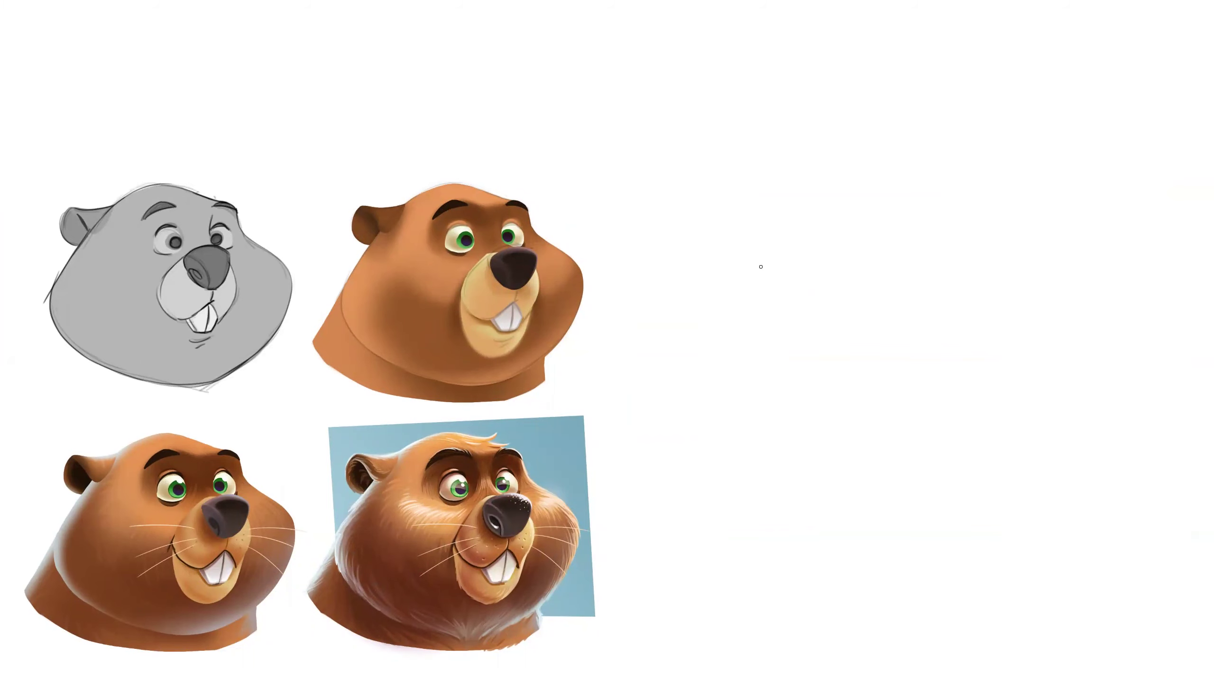
mouse_move(842, 195)
mouse_down()
mouse_move(748, 243)
mouse_move(906, 270)
mouse_move(746, 234)
mouse_move(903, 291)
mouse_move(752, 231)
mouse_up()
mouse_move(874, 194)
mouse_down()
mouse_move(916, 215)
mouse_move(945, 264)
mouse_move(989, 292)
mouse_move(1016, 368)
mouse_move(930, 430)
mouse_move(861, 446)
mouse_up()
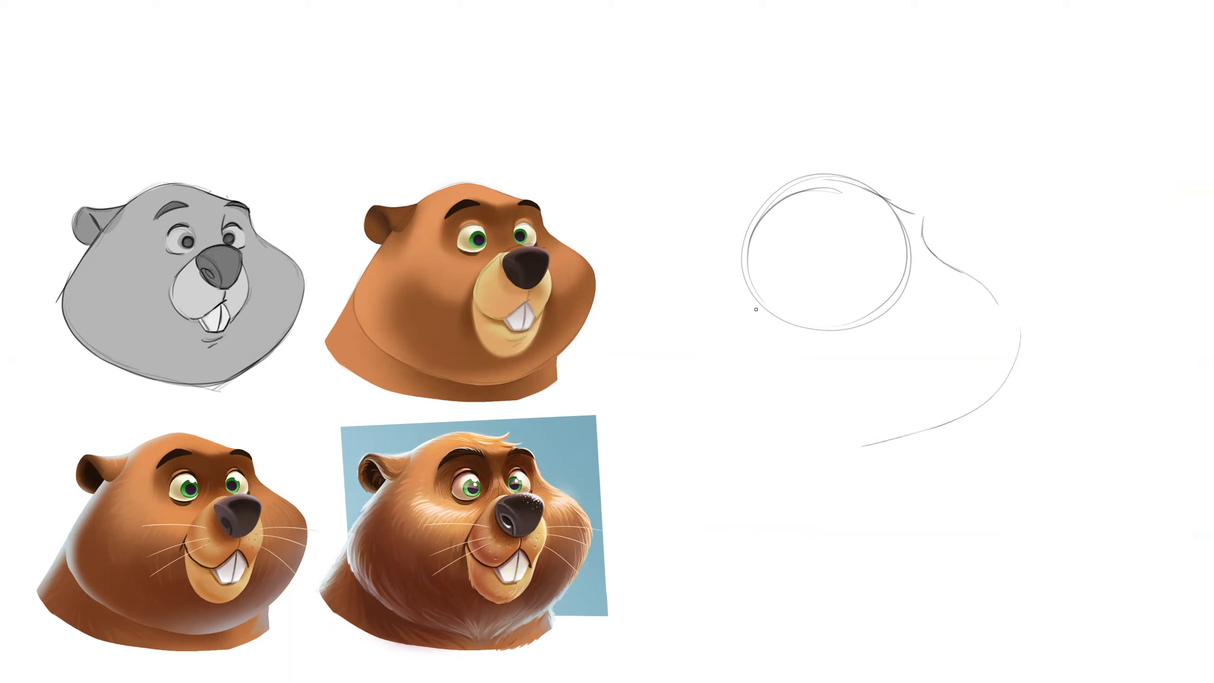
mouse_move(732, 255)
mouse_down()
mouse_move(696, 337)
mouse_move(903, 417)
mouse_move(986, 389)
mouse_move(801, 442)
mouse_up()
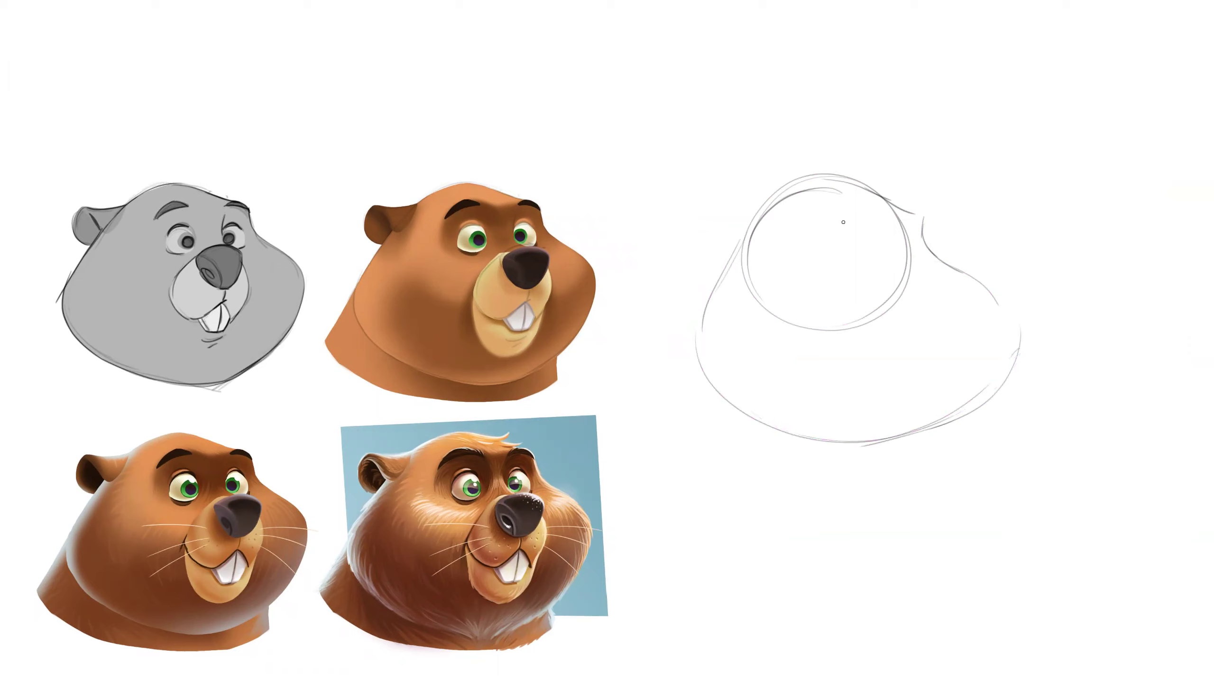
Rough in both eyebrows and the round eyes with pupils inside the cranium circle.
drag(859, 216, 815, 238)
drag(897, 214, 928, 220)
mouse_move(802, 244)
mouse_down()
mouse_move(842, 220)
mouse_move(817, 257)
mouse_move(826, 270)
mouse_move(853, 254)
mouse_up()
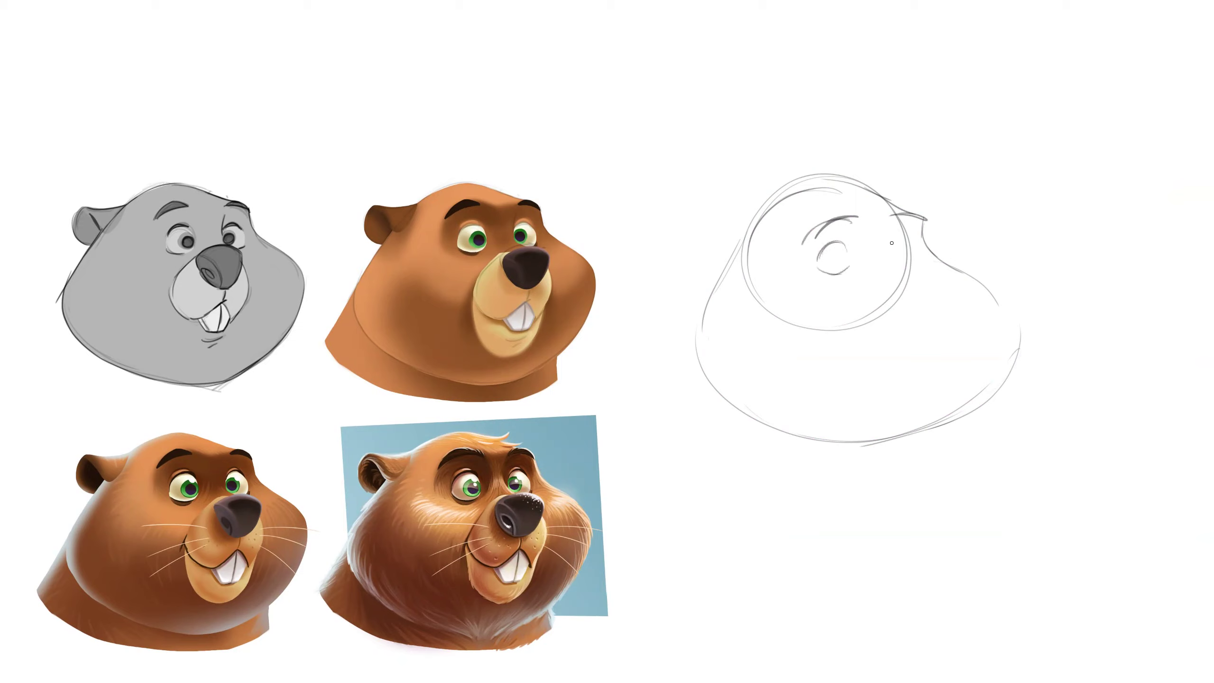
drag(849, 256, 852, 241)
mouse_move(817, 257)
mouse_down()
mouse_move(851, 243)
mouse_move(851, 260)
mouse_move(842, 254)
mouse_move(905, 255)
mouse_move(895, 248)
mouse_move(873, 259)
mouse_move(908, 290)
mouse_move(910, 276)
mouse_move(869, 284)
mouse_move(924, 271)
mouse_move(878, 286)
mouse_move(884, 306)
mouse_move(913, 320)
mouse_move(896, 323)
mouse_move(920, 316)
mouse_up()
Sketch the nose, the rounded muzzle, the mouth and the large front teeth below the eyes.
mouse_move(874, 282)
mouse_down()
mouse_move(831, 320)
mouse_move(844, 301)
mouse_move(836, 362)
mouse_move(847, 369)
mouse_move(848, 350)
mouse_move(885, 384)
mouse_up()
mouse_move(931, 283)
mouse_down()
mouse_move(928, 366)
mouse_move(903, 356)
mouse_move(871, 376)
mouse_up()
drag(904, 353, 857, 379)
mouse_move(864, 377)
mouse_down()
mouse_move(913, 353)
mouse_move(930, 369)
mouse_move(883, 399)
mouse_move(914, 393)
mouse_up()
drag(922, 360, 890, 400)
Sketch the ear on the back of the head and reinforce the forehead, cheek and chin contours.
mouse_move(758, 210)
mouse_down()
mouse_move(688, 231)
mouse_move(737, 250)
mouse_up()
mouse_move(763, 211)
mouse_down()
mouse_move(854, 177)
mouse_move(891, 195)
mouse_up()
mouse_move(890, 192)
mouse_down()
mouse_move(784, 178)
mouse_move(701, 316)
mouse_move(718, 395)
mouse_move(841, 455)
mouse_move(964, 408)
mouse_up()
mouse_move(922, 223)
mouse_down()
mouse_move(980, 278)
mouse_move(997, 369)
mouse_move(930, 429)
mouse_up()
drag(861, 454, 961, 412)
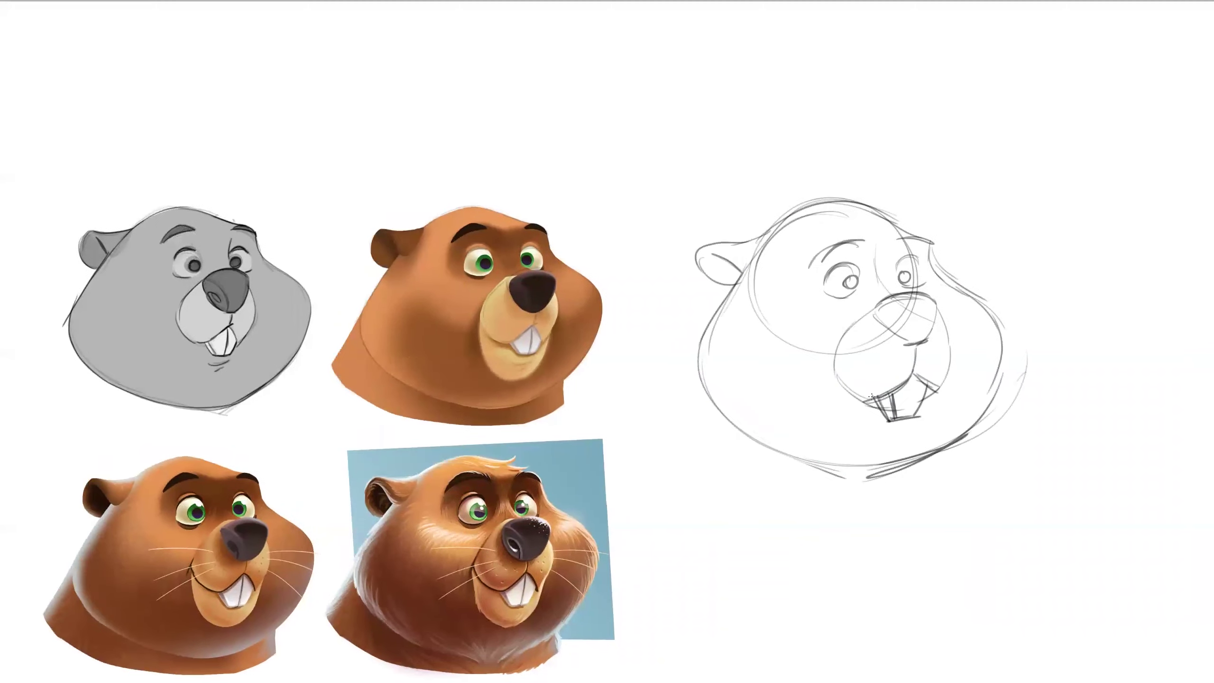
Fade the whole rough beaver sketch to faint guide lines with a much larger Eraser brush.
key(e)
key(bracketright)
key(bracketright)
key(bracketright)
key(bracketright)
key(bracketright)
key(bracketright)
mouse_move(775, 277)
mouse_down()
mouse_move(863, 188)
mouse_move(719, 351)
mouse_move(757, 390)
mouse_move(974, 297)
mouse_move(998, 361)
mouse_move(890, 497)
mouse_up()
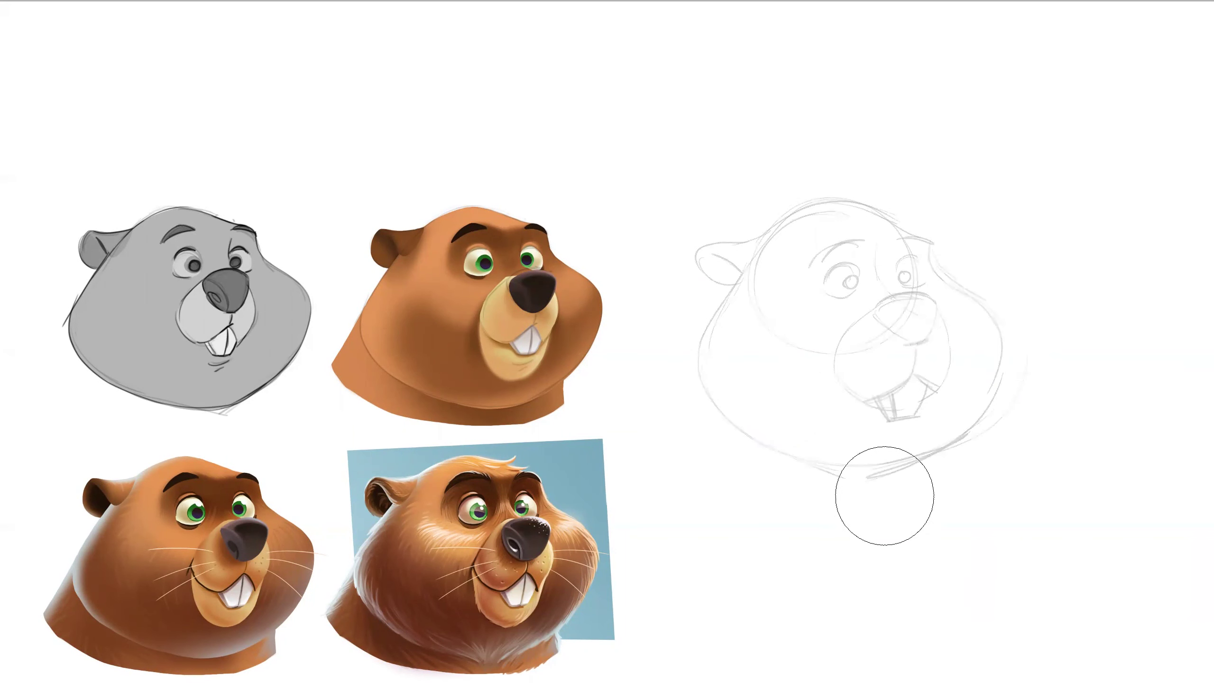
Redraw the eyebrows, eyes and nose with nostril in cleaner, darker brush lines over the faded sketch.
key(b)
mouse_move(814, 265)
mouse_down()
mouse_move(854, 244)
mouse_move(814, 253)
mouse_move(839, 235)
mouse_move(825, 240)
mouse_move(851, 243)
mouse_move(838, 238)
mouse_move(858, 285)
mouse_up()
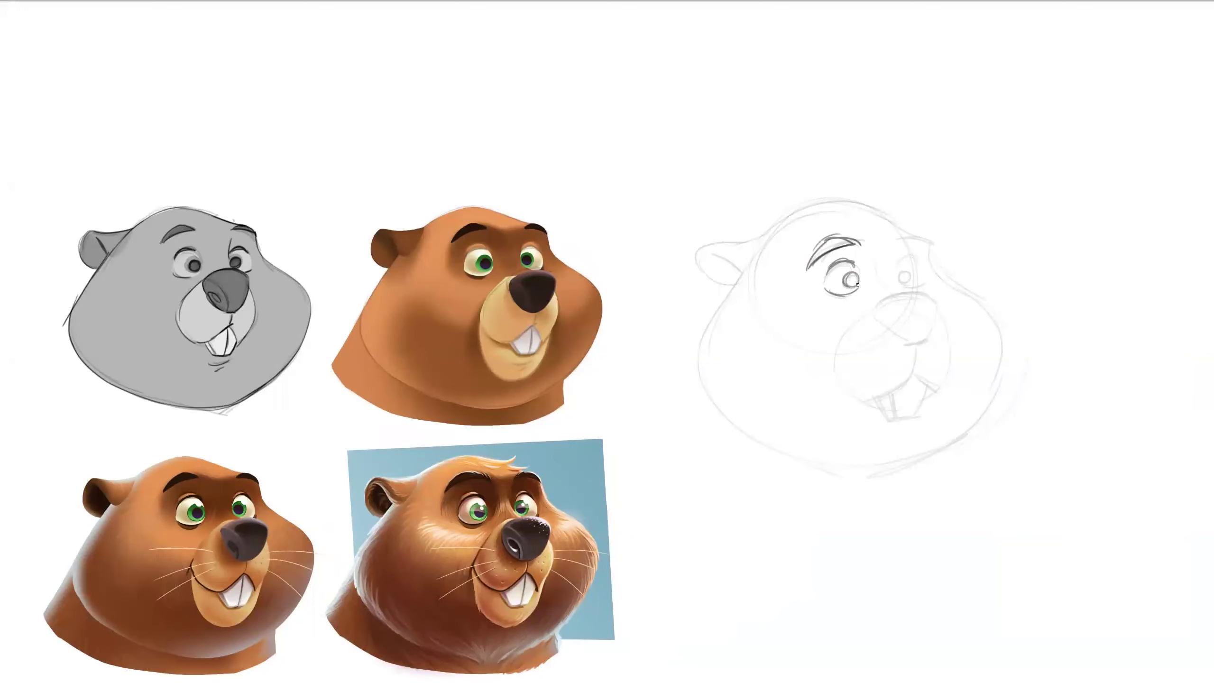
mouse_move(890, 244)
mouse_down()
mouse_move(895, 288)
mouse_move(918, 237)
mouse_move(922, 257)
mouse_move(895, 244)
mouse_move(927, 250)
mouse_move(903, 257)
mouse_move(915, 285)
mouse_move(898, 272)
mouse_move(908, 294)
mouse_move(873, 306)
mouse_move(931, 293)
mouse_up()
mouse_move(889, 296)
mouse_down()
mouse_move(874, 312)
mouse_move(908, 343)
mouse_move(900, 328)
mouse_move(933, 326)
mouse_up()
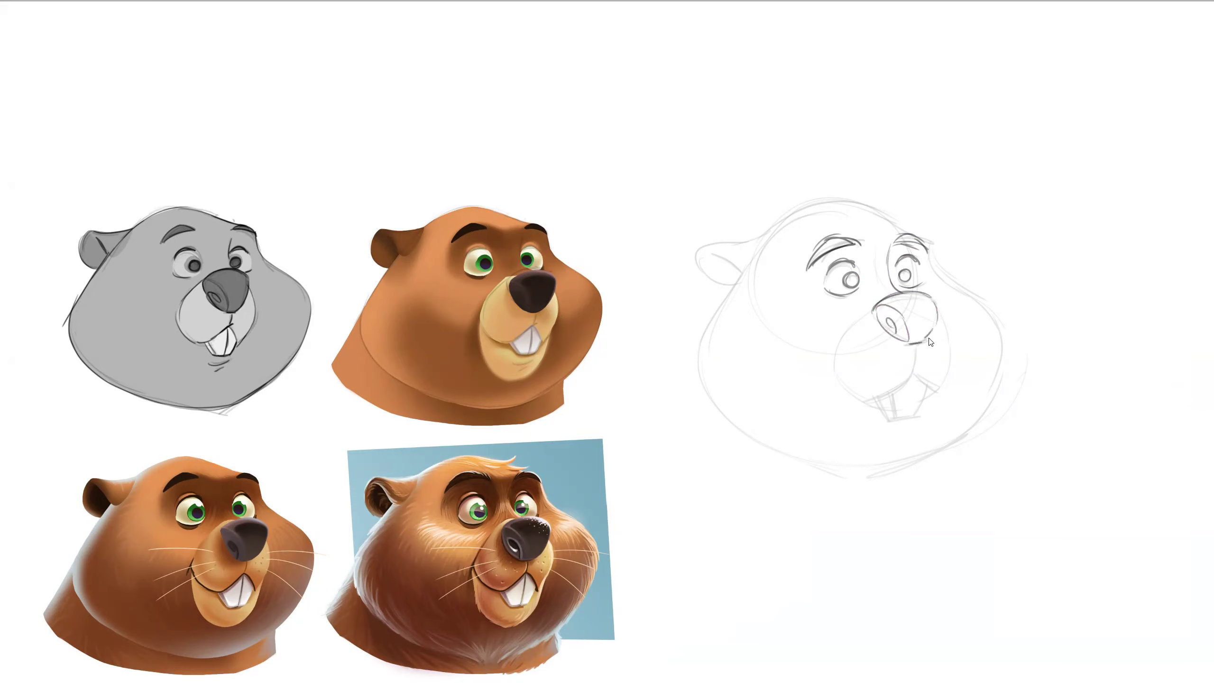
Redraw the muzzle, teeth and chin, and the ear and outer head contour in cleaner, darker lines.
mouse_move(854, 329)
mouse_down()
mouse_move(836, 383)
mouse_move(869, 405)
mouse_move(923, 367)
mouse_up()
drag(942, 320, 950, 364)
mouse_move(948, 371)
mouse_down()
mouse_move(914, 397)
mouse_move(877, 402)
mouse_move(907, 413)
mouse_move(926, 399)
mouse_move(916, 411)
mouse_move(911, 379)
mouse_move(907, 409)
mouse_up()
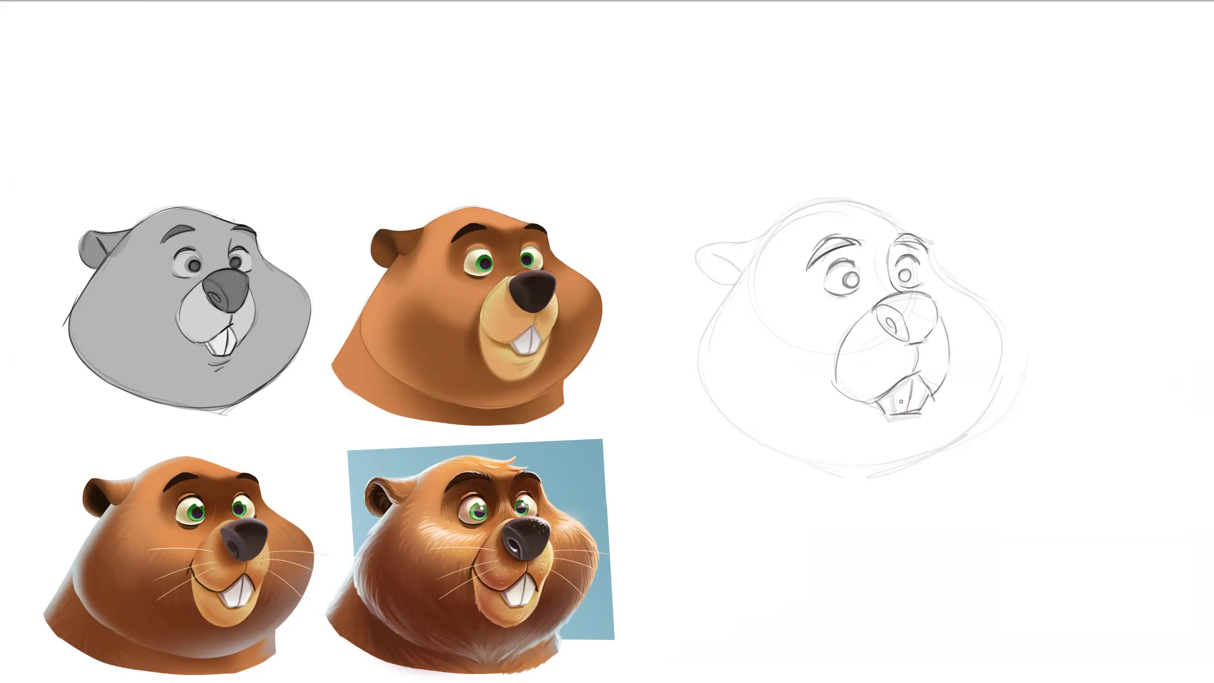
mouse_move(841, 391)
mouse_down()
mouse_move(889, 437)
mouse_move(936, 410)
mouse_up()
mouse_move(925, 252)
mouse_down()
mouse_move(999, 348)
mouse_move(863, 460)
mouse_move(695, 368)
mouse_move(774, 238)
mouse_move(720, 240)
mouse_move(737, 290)
mouse_move(830, 202)
mouse_move(922, 233)
mouse_up()
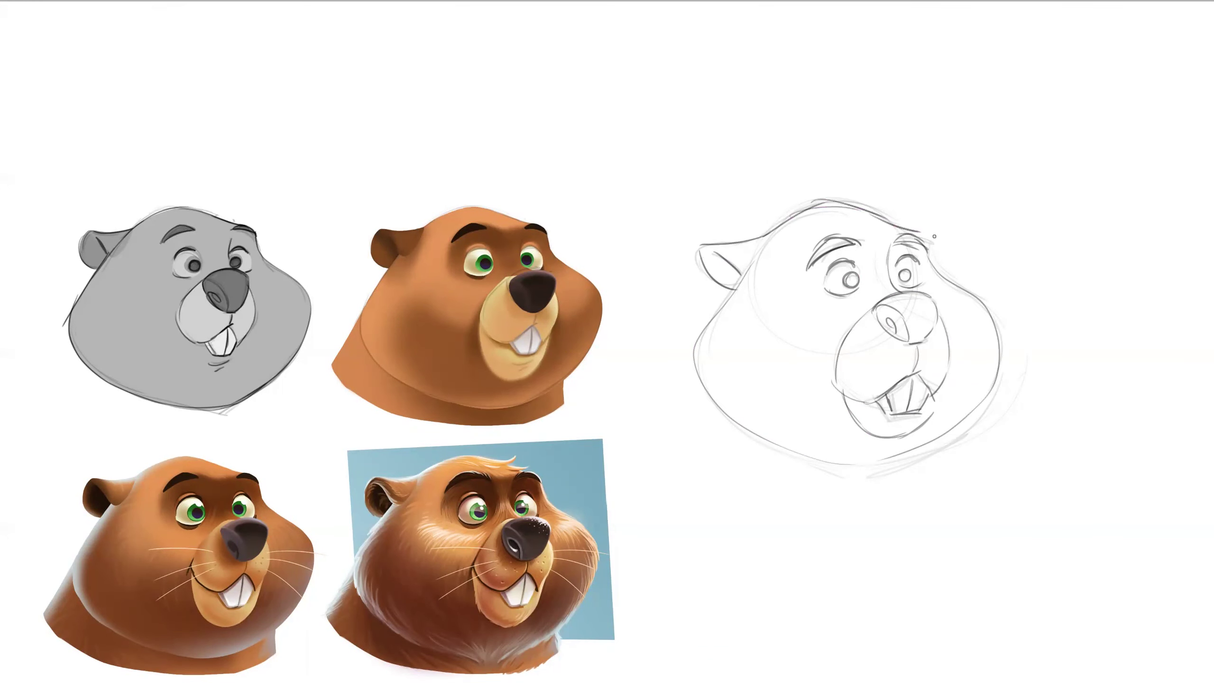
Check the new drawing layer's visibility and rename the layer "sketch".
key(Tab)
click(1010, 349)
click(1009, 348)
double_click(1049, 348)
key(BackSpace)
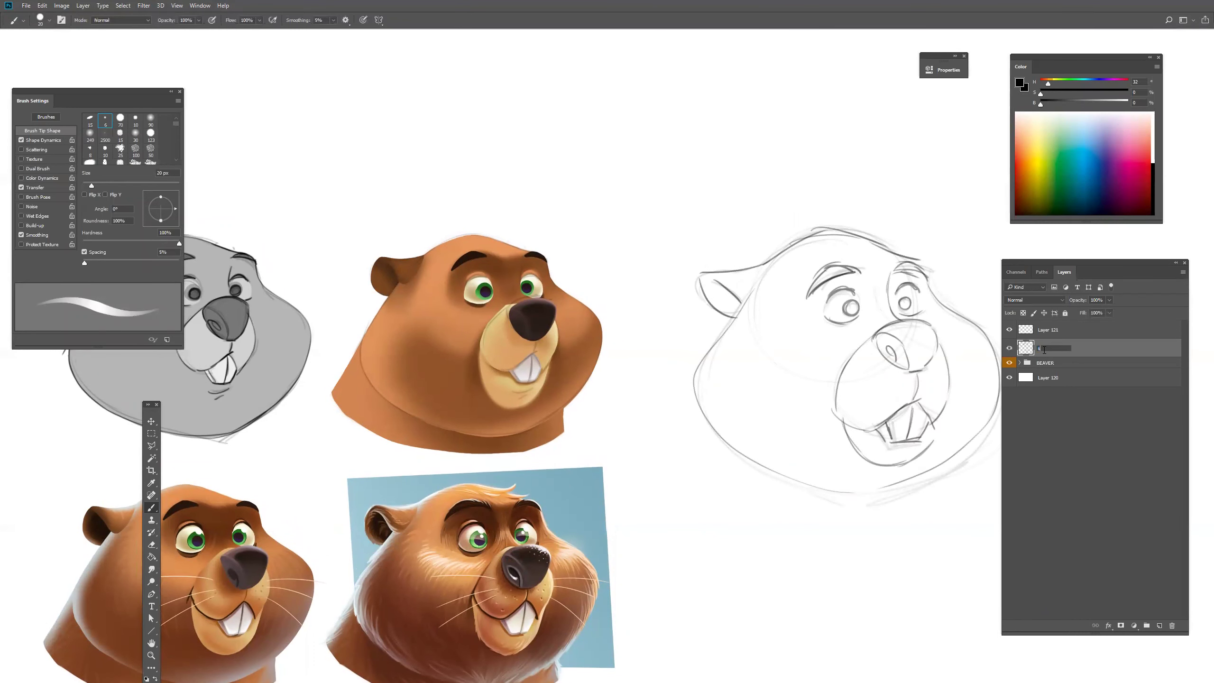
text(sketch)
key(Return)
Place the sketch layer in a group and add an empty layer below it in its own nested group.
drag(760, 486, 738, 487)
key(ctrl+g)
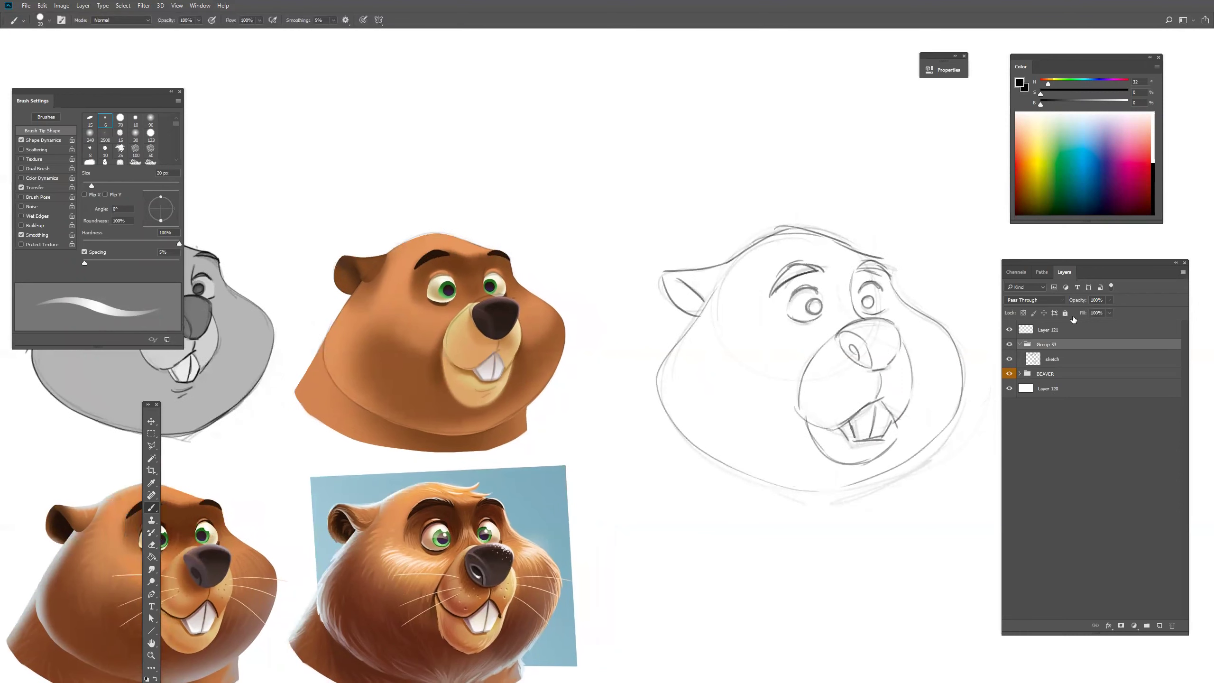
click(1038, 358)
click(1154, 624)
drag(1045, 359, 1050, 383)
key(ctrl+g)
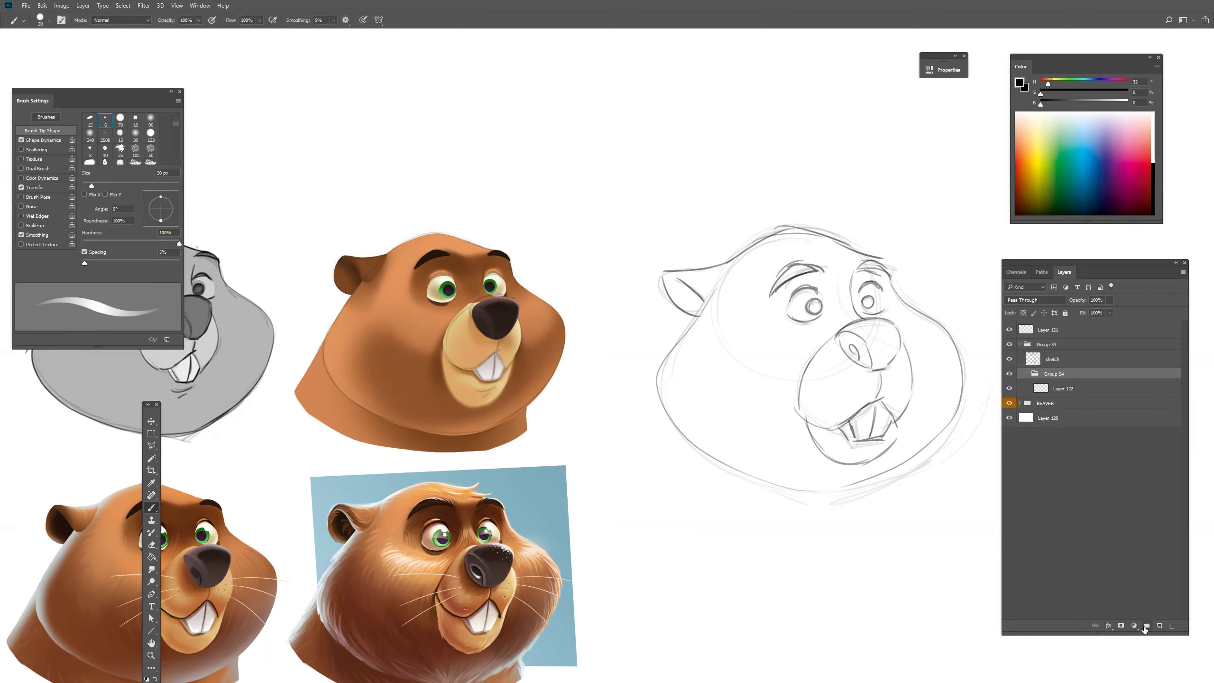
Rename the nested group "color" and the outer group "beaver".
double_click(1049, 374)
text(color)
double_click(1049, 345)
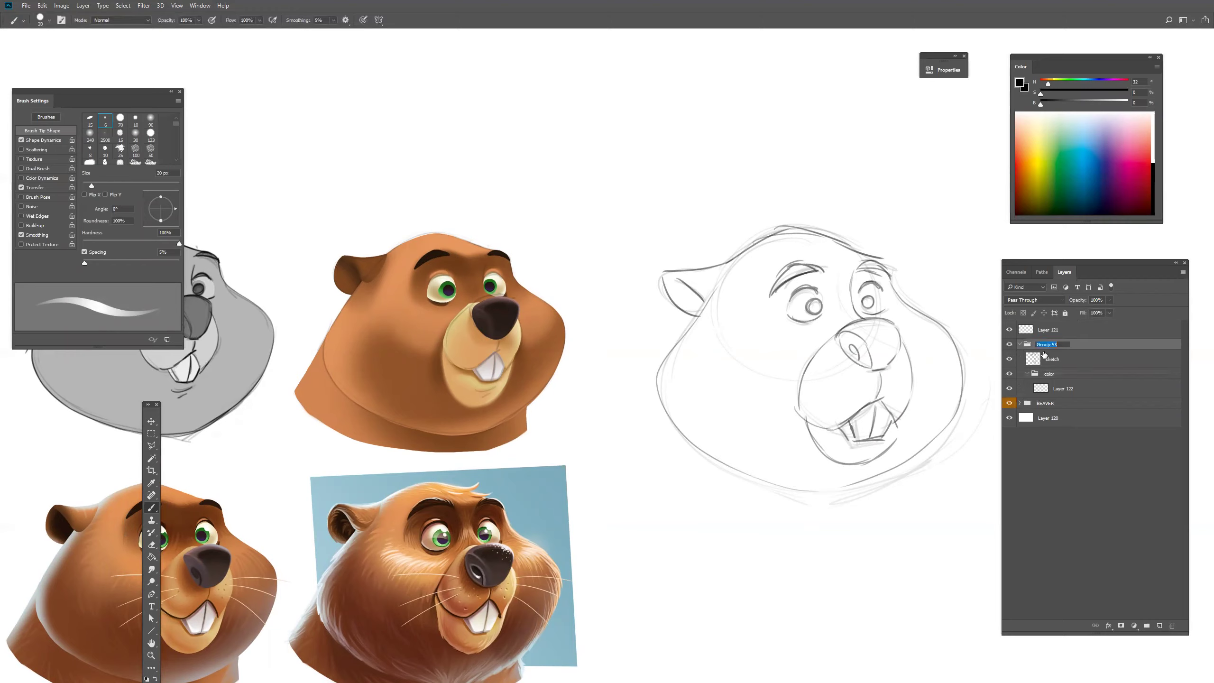
text(beaver)
key(Return)
On the empty layer in the color group, trace the beaver's head outline without the ear using the freehand Lasso tool.
click(1066, 389)
drag(757, 468, 707, 543)
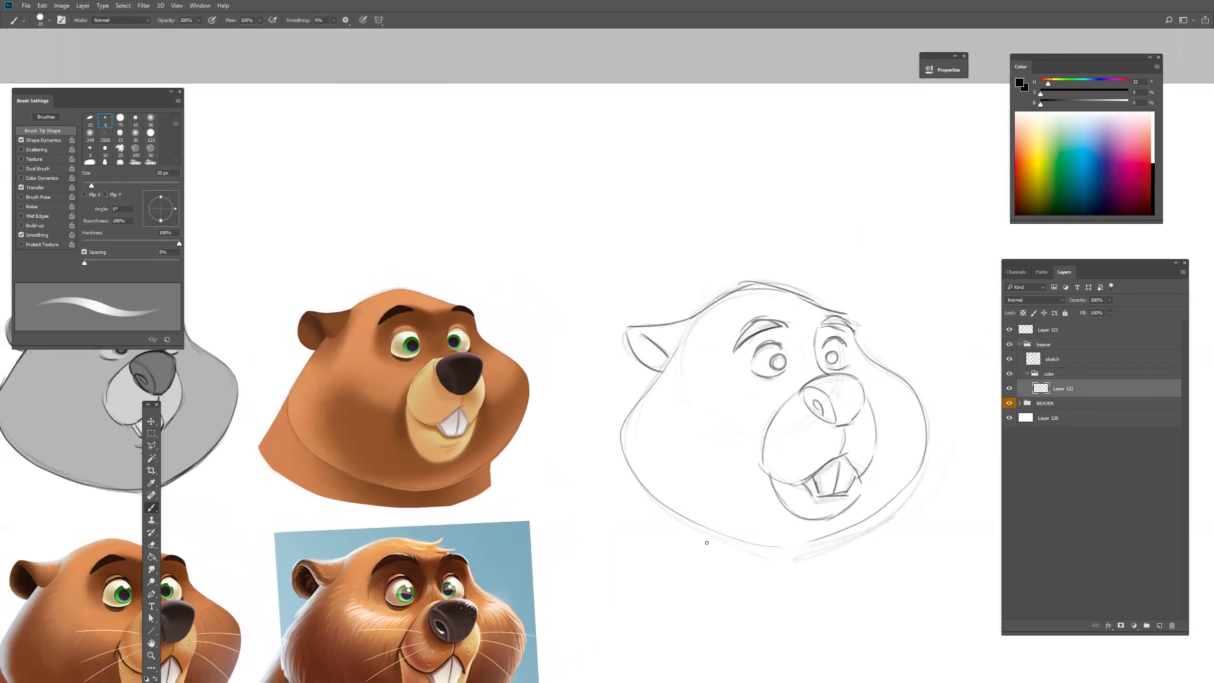
key(l)
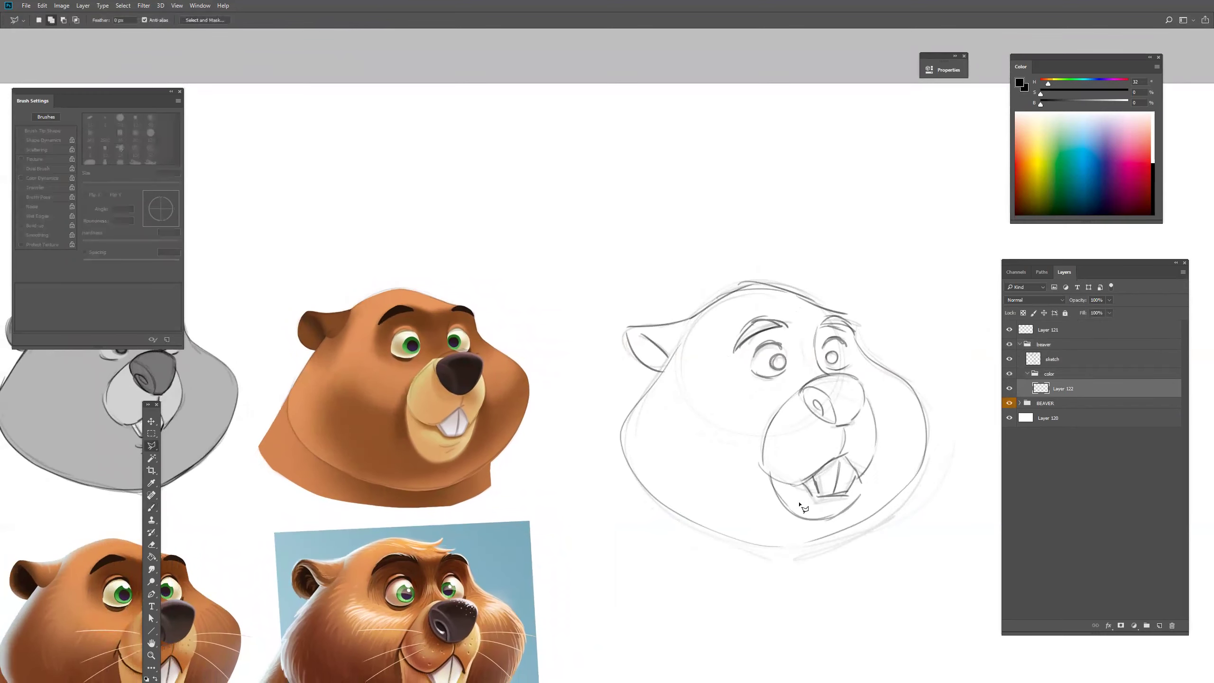
drag(788, 509, 765, 468)
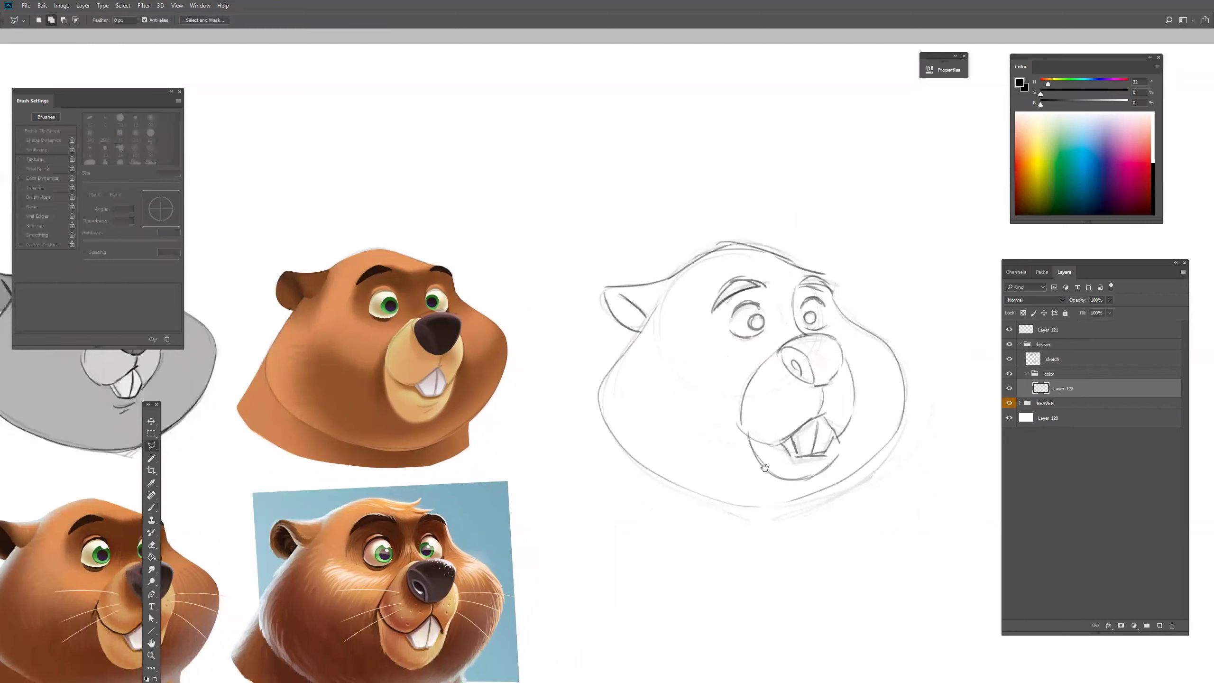
right_click(152, 446)
click(187, 448)
mouse_move(680, 277)
mouse_down()
mouse_move(596, 403)
mouse_move(615, 444)
mouse_move(659, 482)
mouse_move(756, 514)
mouse_move(843, 494)
mouse_move(901, 432)
mouse_move(896, 354)
mouse_move(830, 218)
mouse_move(883, 337)
mouse_move(841, 316)
mouse_move(817, 275)
mouse_move(732, 243)
mouse_up()
drag(891, 378, 885, 402)
Fill the head selection with the grey sampled from the reference sketch, adjusted to 72% brightness, and deselect.
key(g)
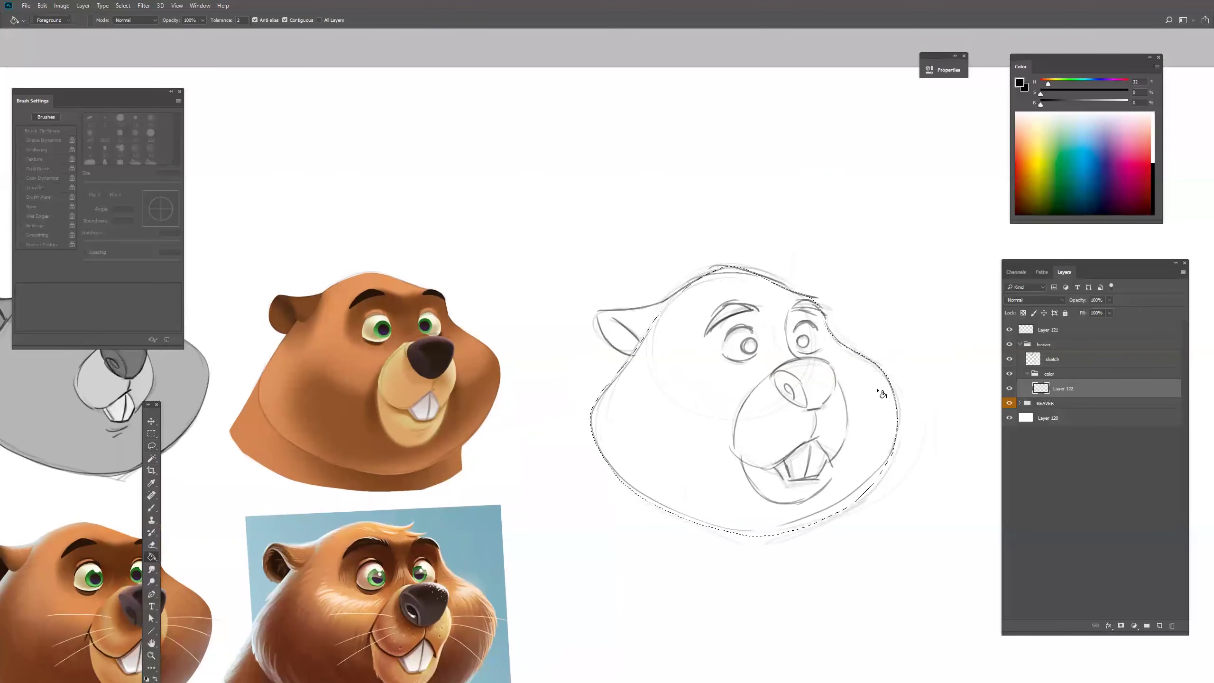
alt+click(187, 386)
click(770, 452)
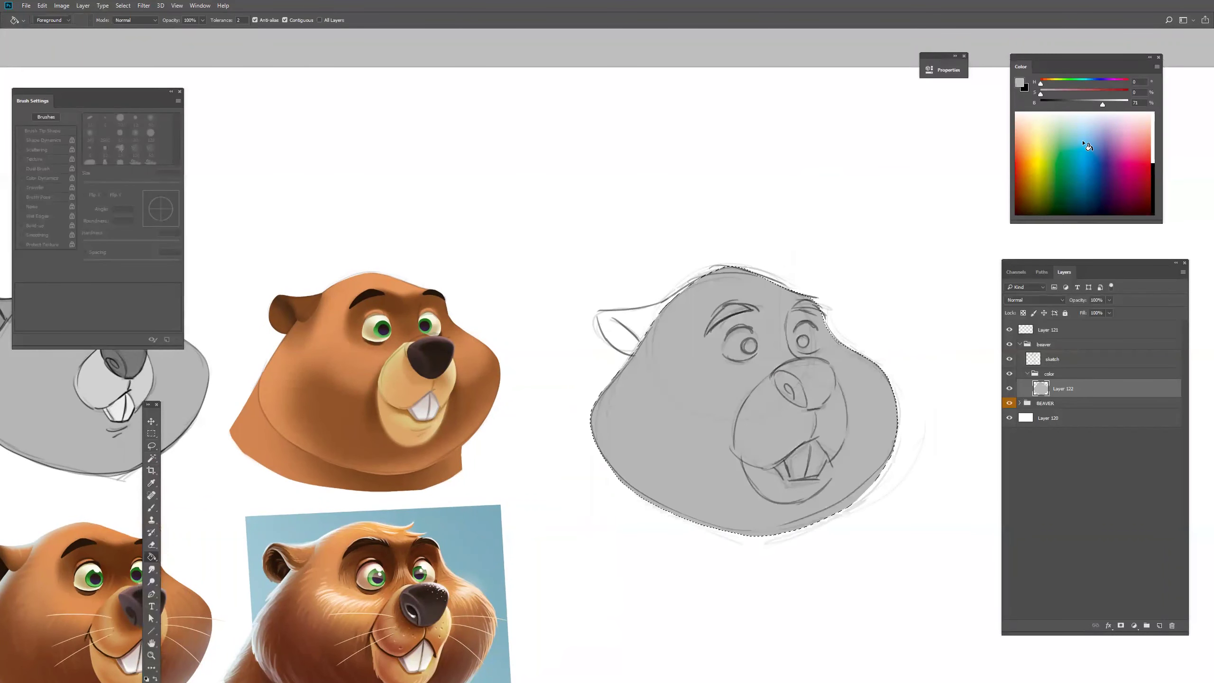
drag(1103, 105, 1105, 105)
key(m)
key(ctrl+d)
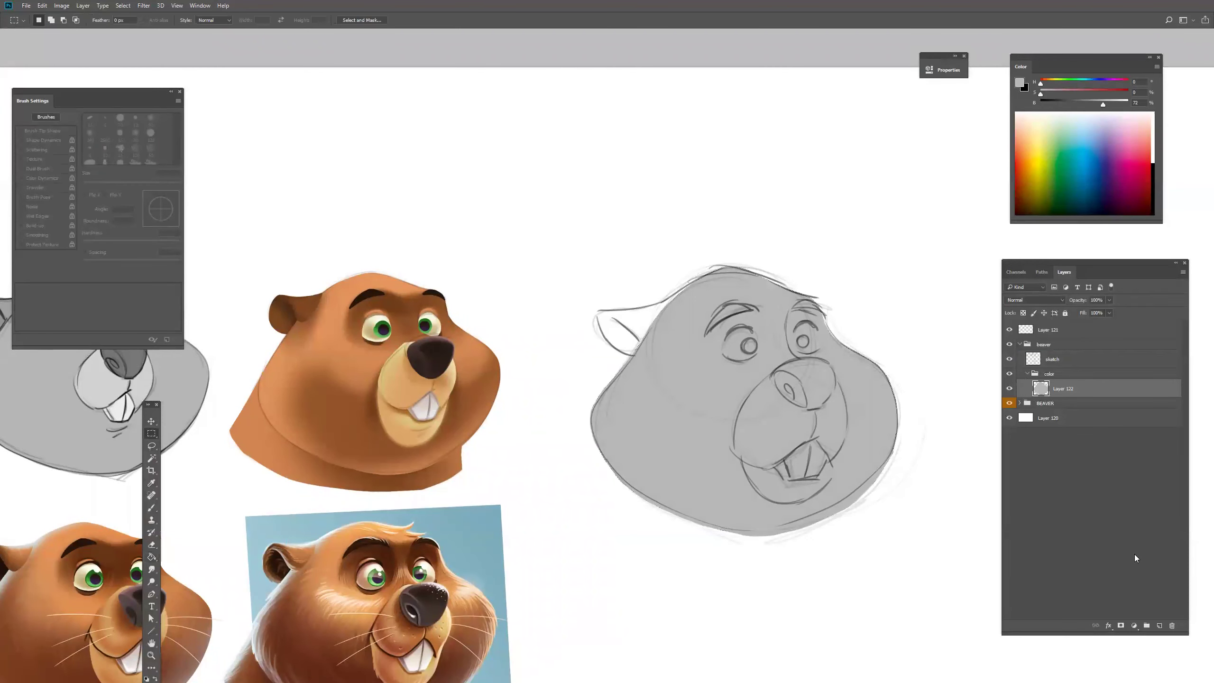
Paint both eyeballs light grey on a new layer above the head fill, using a larger hard brush with Transfer turned off.
click(1159, 626)
key(b)
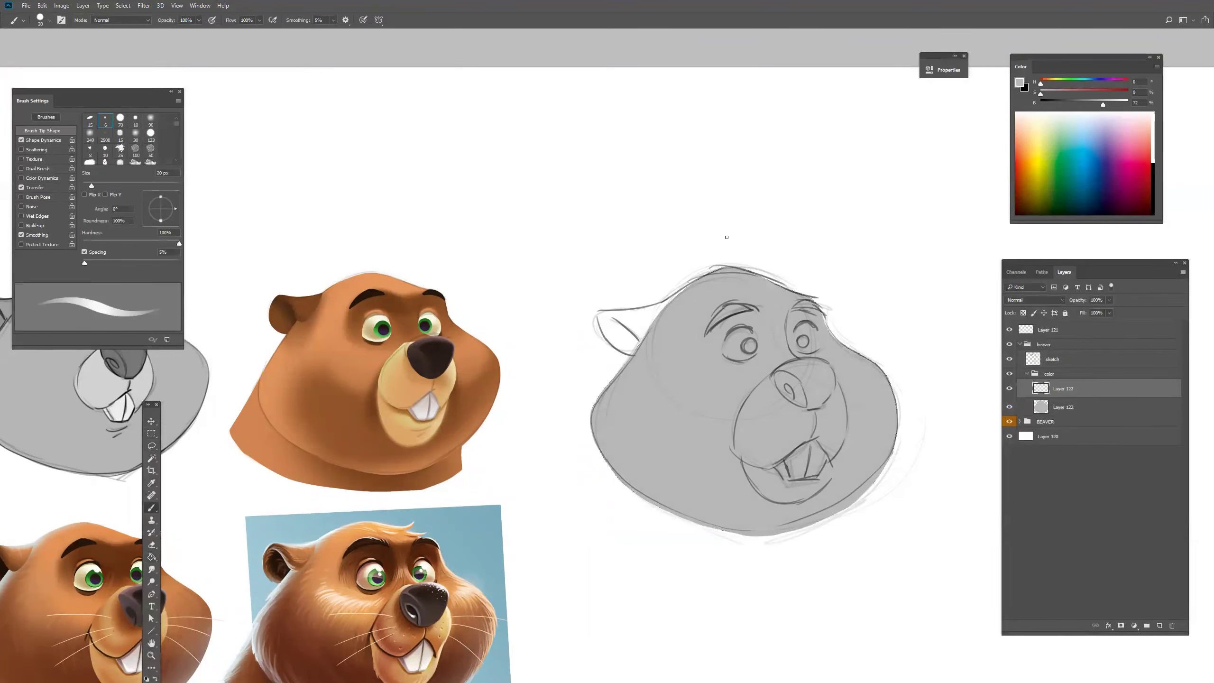
click(21, 188)
mouse_move(741, 350)
mouse_down()
mouse_move(726, 355)
mouse_move(725, 339)
mouse_up()
click(1118, 103)
key(bracketright)
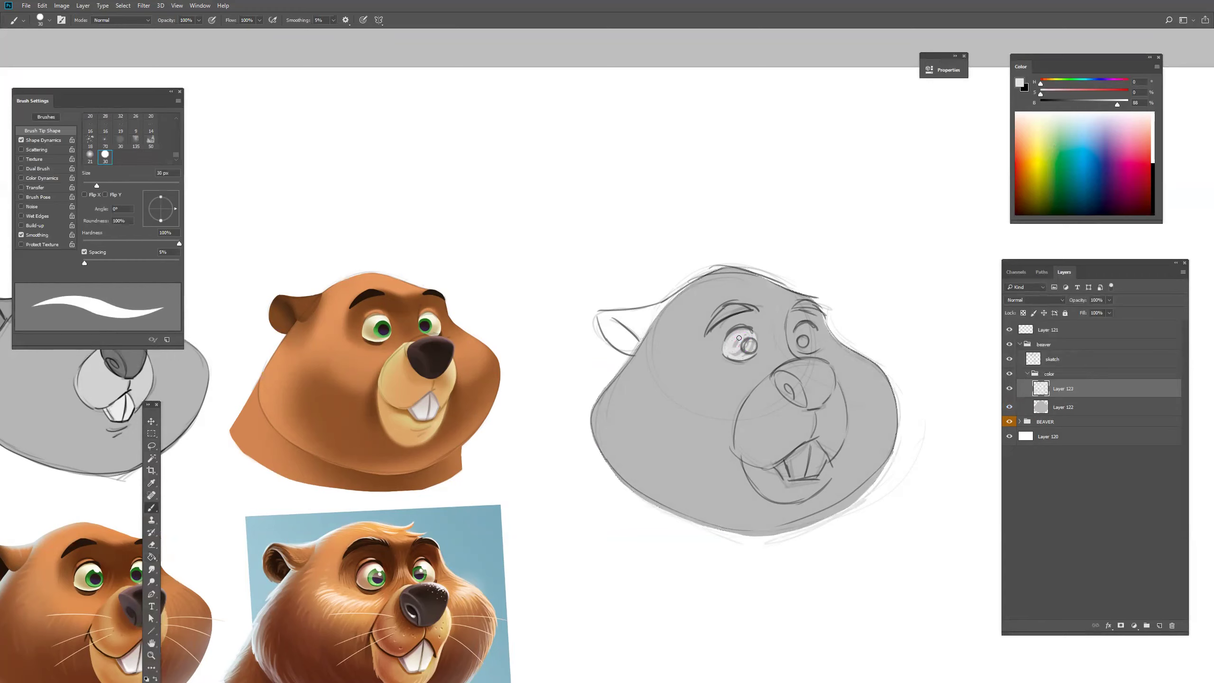
drag(733, 358, 744, 352)
mouse_move(796, 337)
mouse_down()
mouse_move(813, 331)
mouse_move(798, 349)
mouse_move(811, 345)
mouse_up()
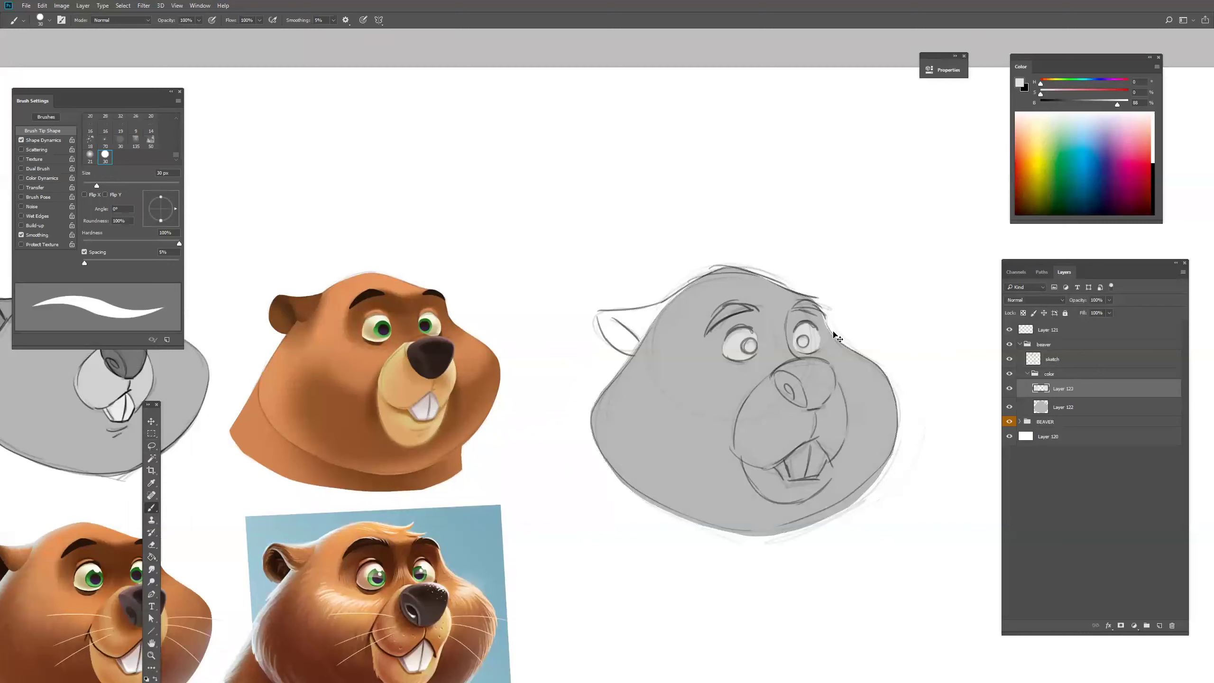
Lighten the eyeballs with Hue/Saturation and paint near-black pupils on a new layer.
key(ctrl+u)
drag(983, 455, 992, 453)
click(1088, 350)
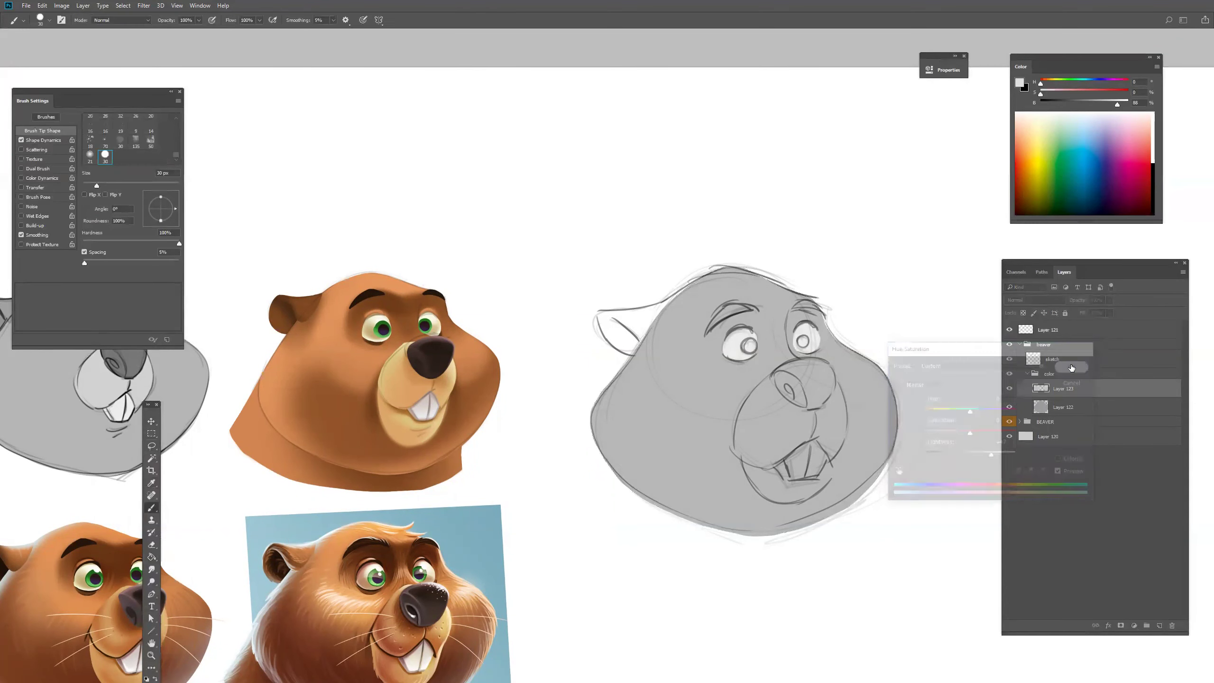
alt+click(750, 330)
drag(749, 342, 803, 342)
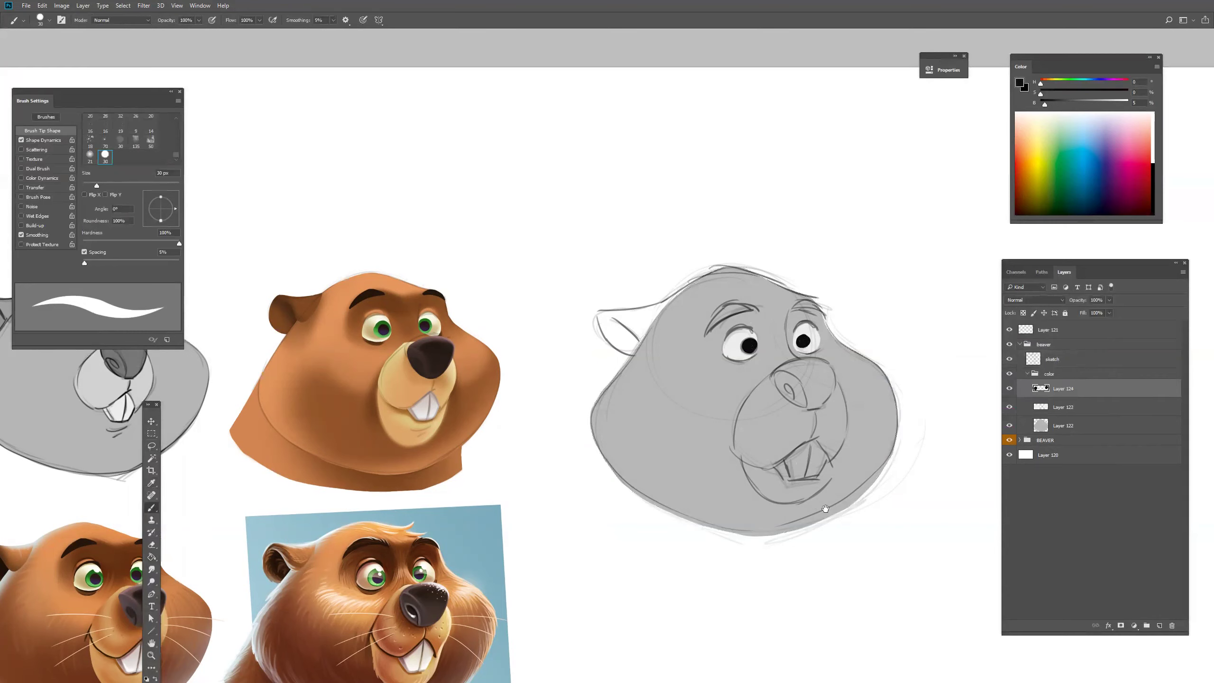
Paint both eyebrows on a new layer in a dark grey of 18% brightness.
drag(826, 508, 843, 520)
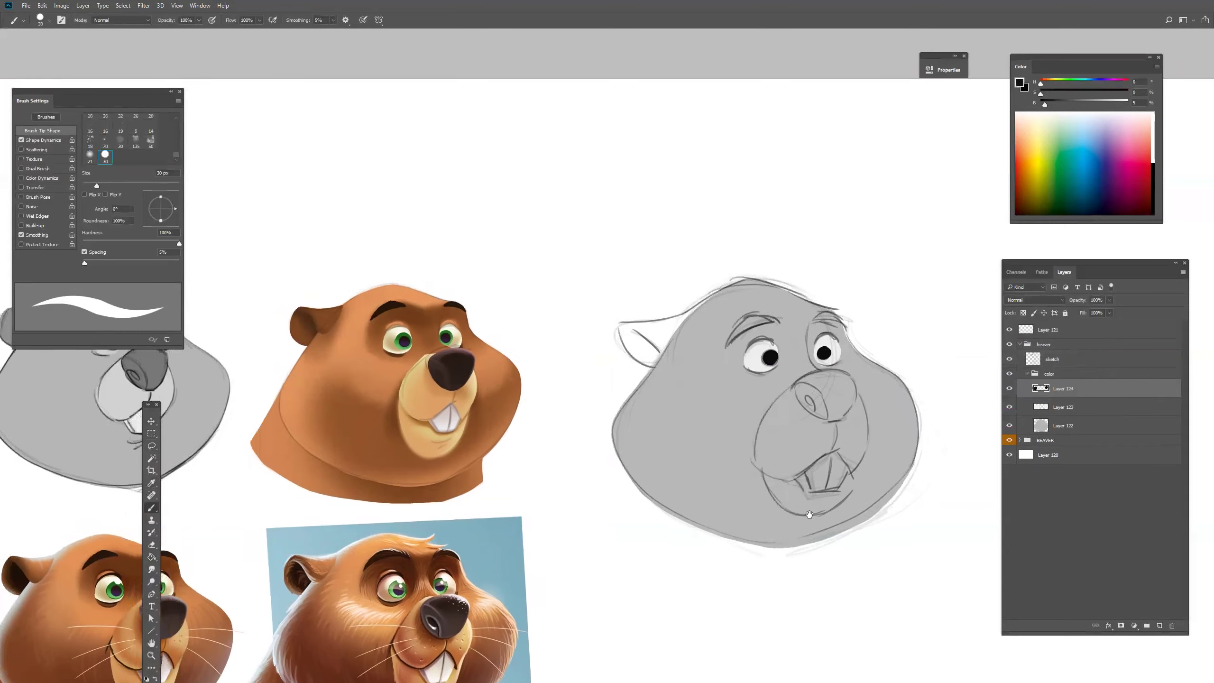
click(1161, 625)
click(1057, 102)
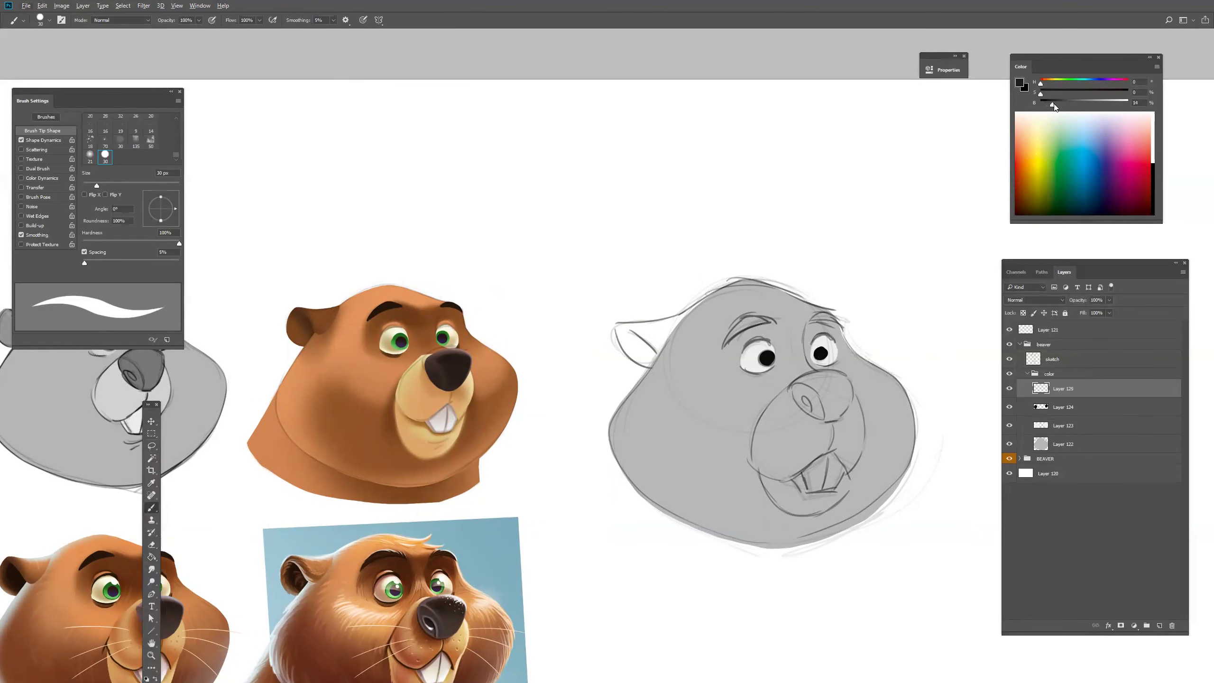
mouse_move(724, 346)
mouse_down()
mouse_move(748, 319)
mouse_move(772, 322)
mouse_move(726, 344)
mouse_move(767, 321)
mouse_move(731, 336)
mouse_move(747, 321)
mouse_move(765, 321)
mouse_move(728, 342)
mouse_move(750, 326)
mouse_move(840, 321)
mouse_move(827, 313)
mouse_move(841, 330)
mouse_move(812, 322)
mouse_move(838, 321)
mouse_move(814, 321)
mouse_move(840, 326)
mouse_up()
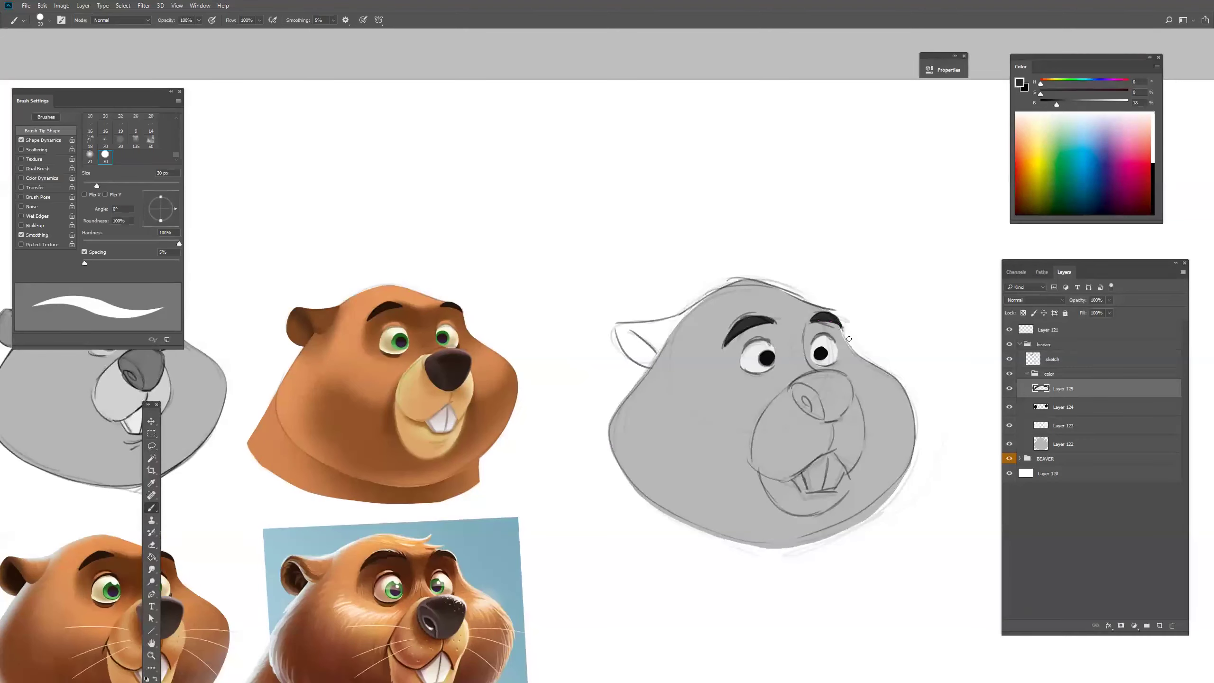
Outline and fill the nose on a new layer in a dark grey of 27% brightness.
click(1159, 626)
drag(1057, 104, 1066, 106)
mouse_move(798, 382)
mouse_down()
mouse_move(846, 376)
mouse_move(852, 397)
mouse_move(838, 419)
mouse_move(814, 419)
mouse_up()
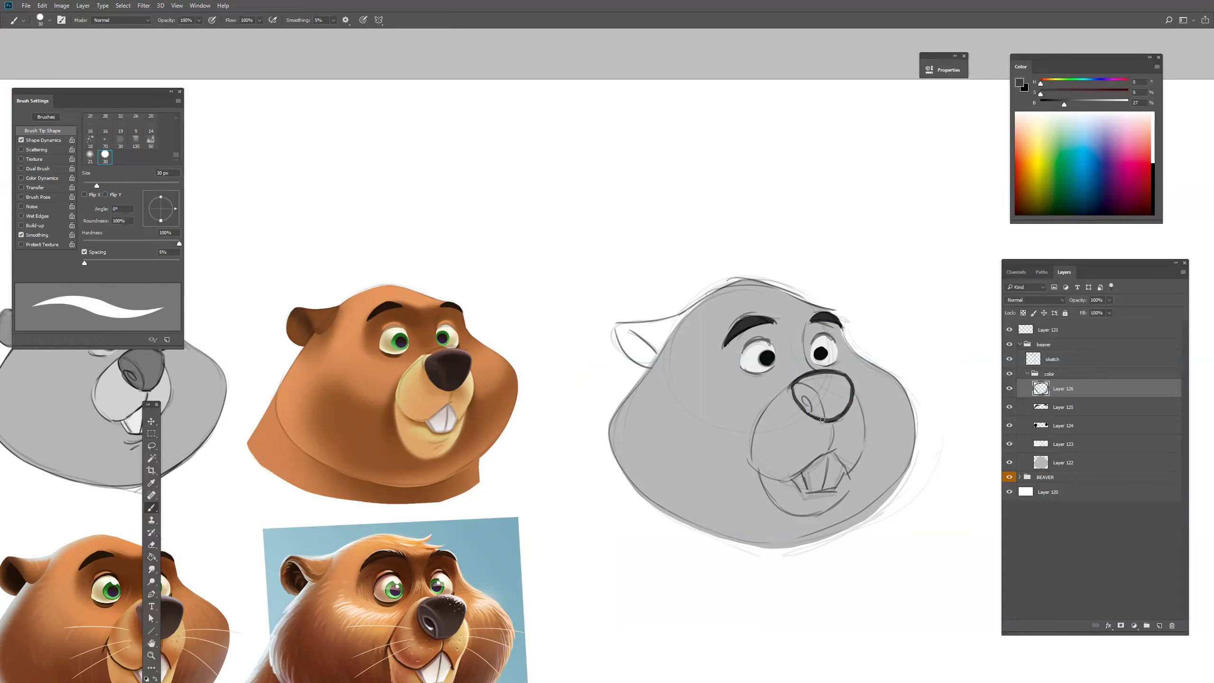
click(819, 398)
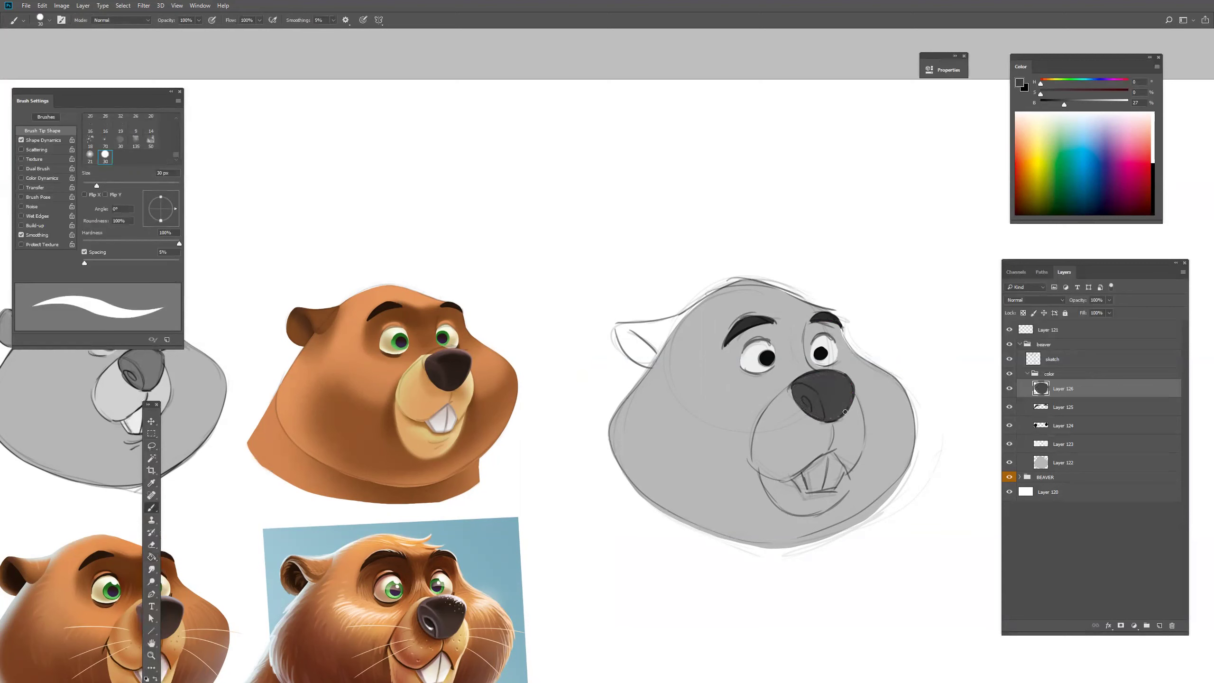
Outline the muzzle in light grey on a new layer directly beneath the nose layer.
click(1053, 407)
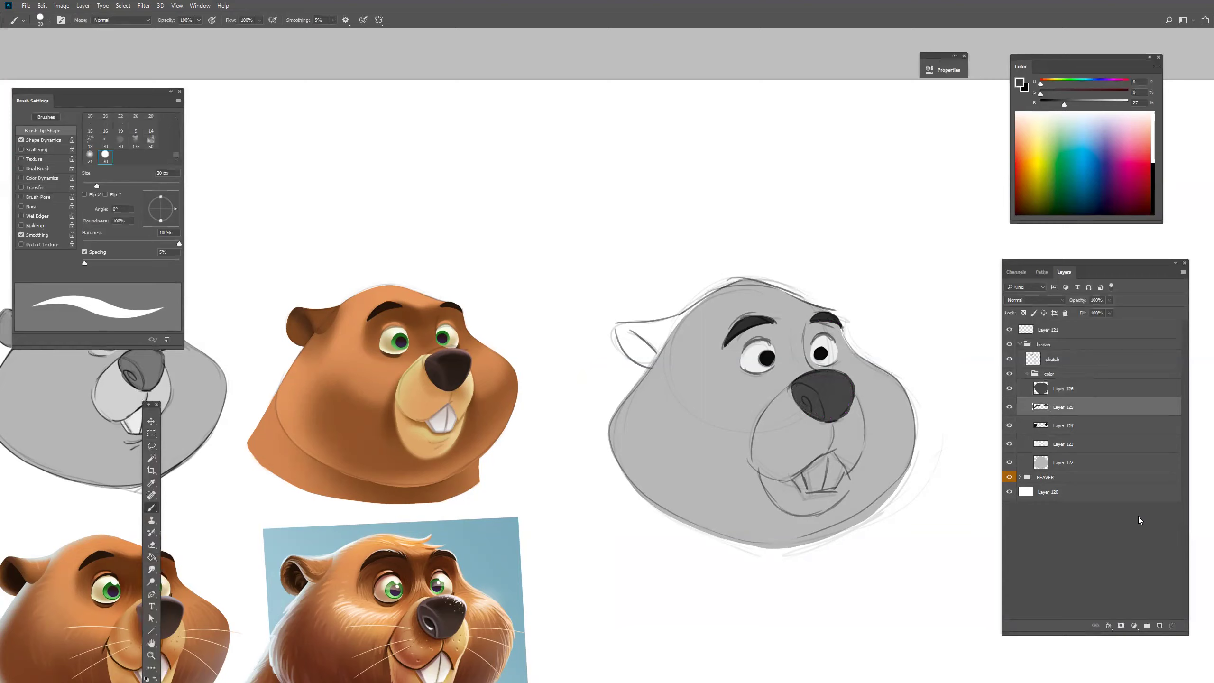
click(1160, 625)
alt+click(785, 433)
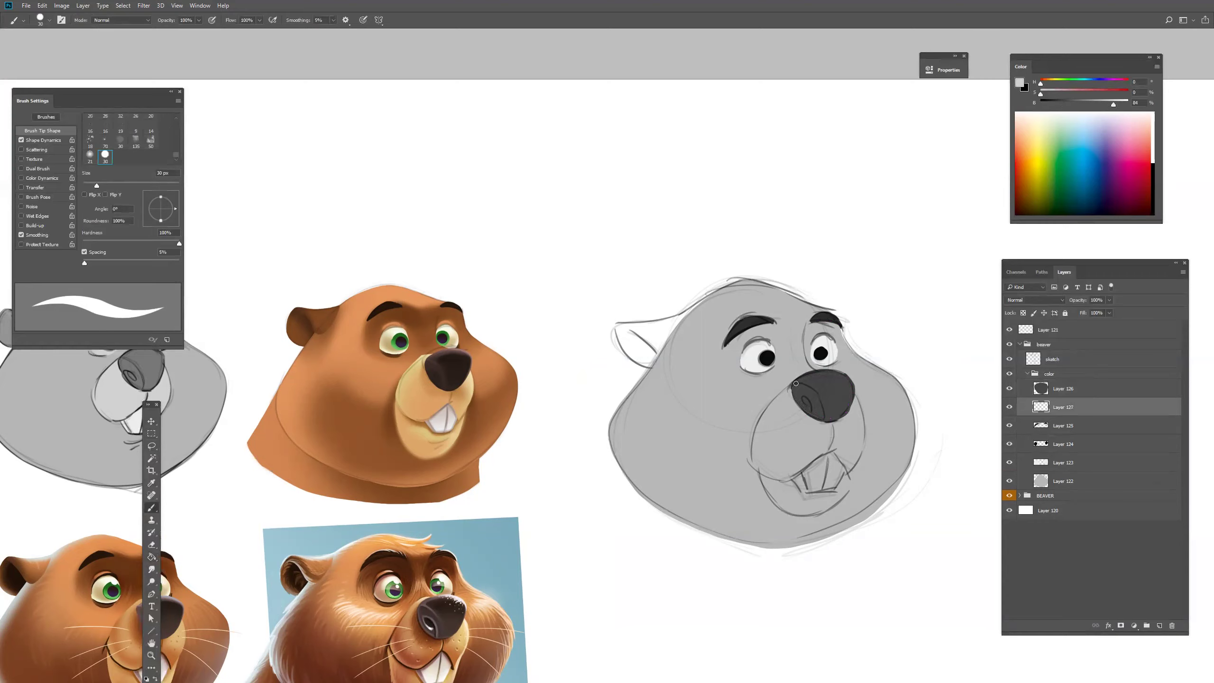
mouse_move(790, 389)
mouse_down()
mouse_move(754, 447)
mouse_move(769, 476)
mouse_move(833, 449)
mouse_move(854, 465)
mouse_move(859, 405)
mouse_up()
drag(852, 466, 863, 434)
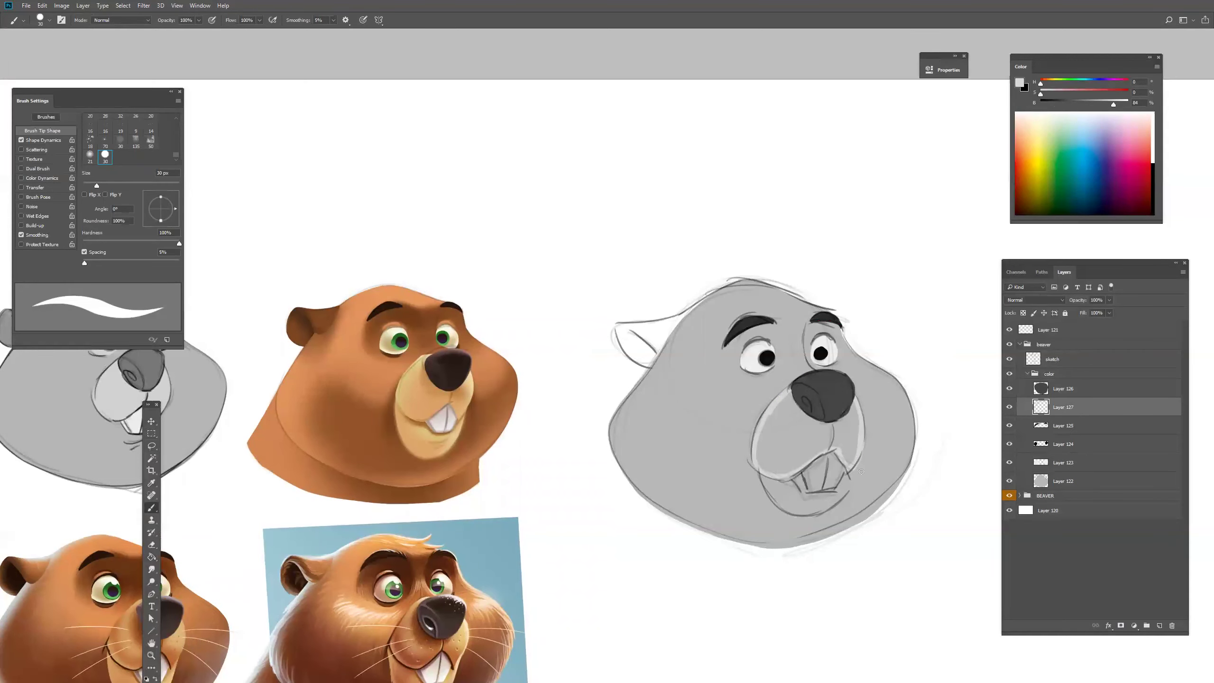
Fill the outlined muzzle with the same light grey using the Paint Bucket.
key(e)
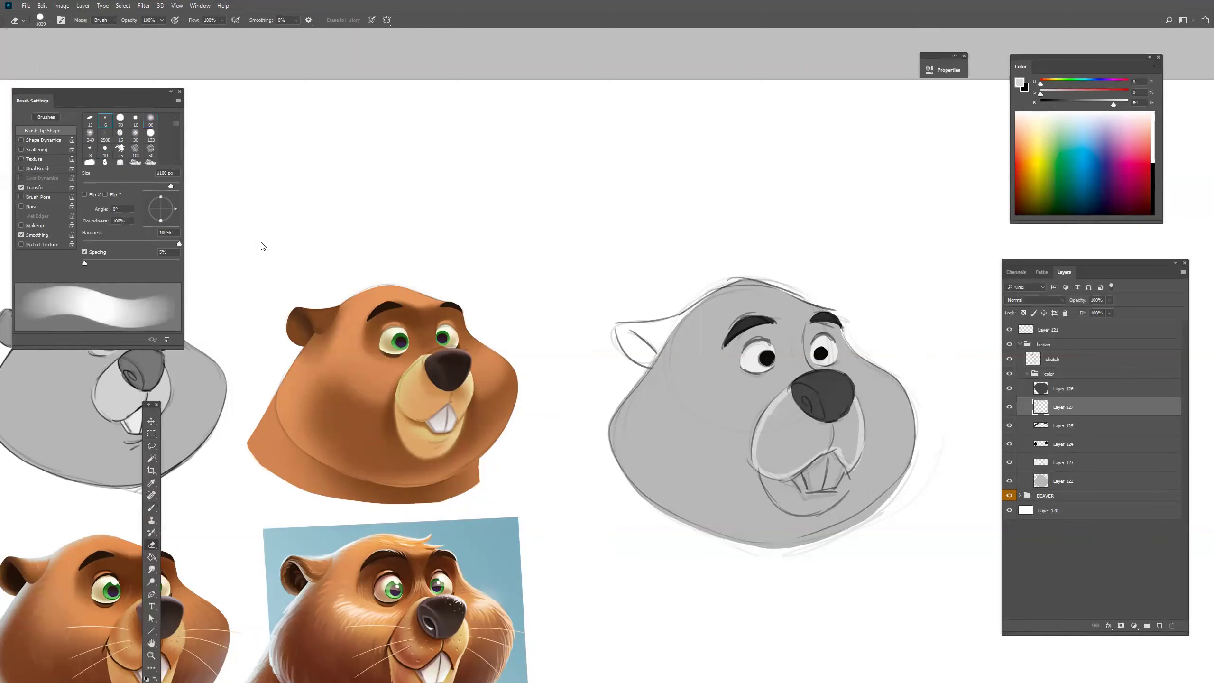
key(p)
key(e)
key(b)
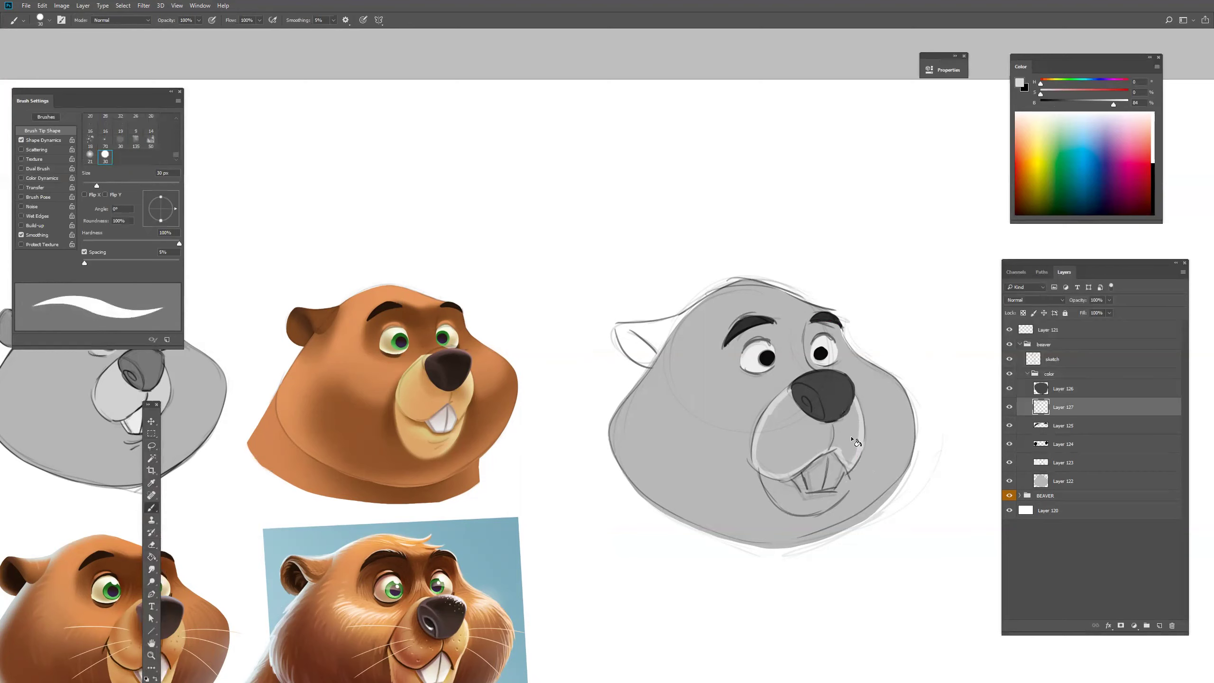
key(g)
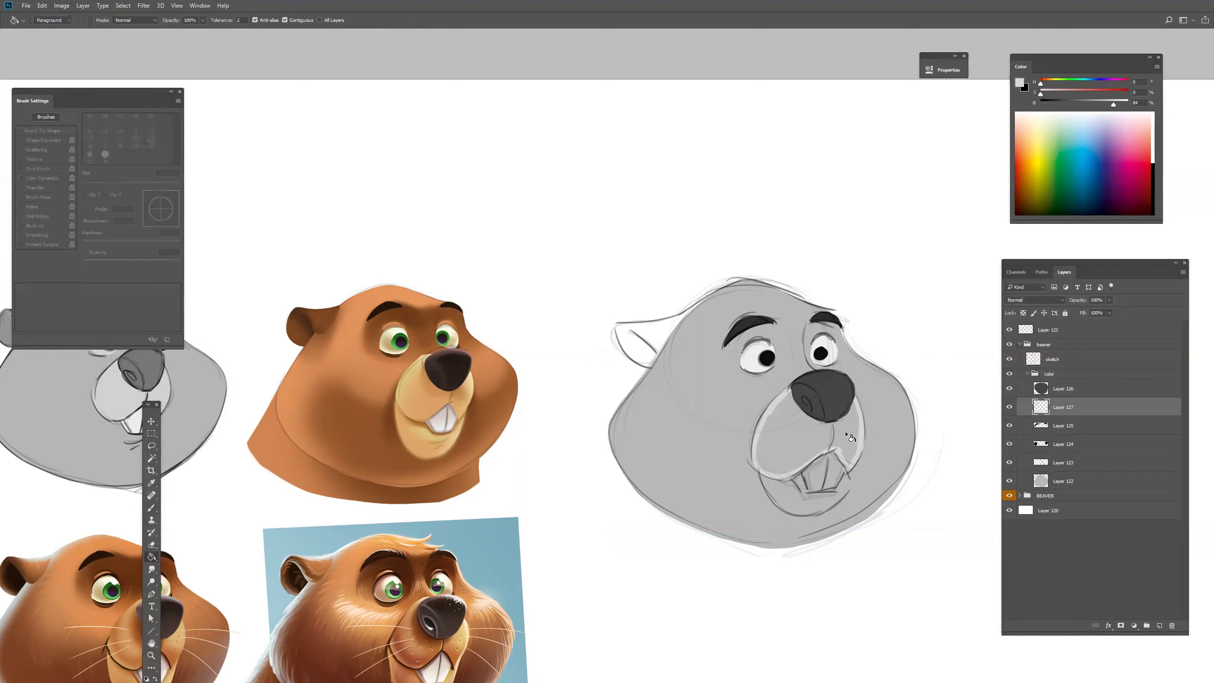
click(852, 437)
key(b)
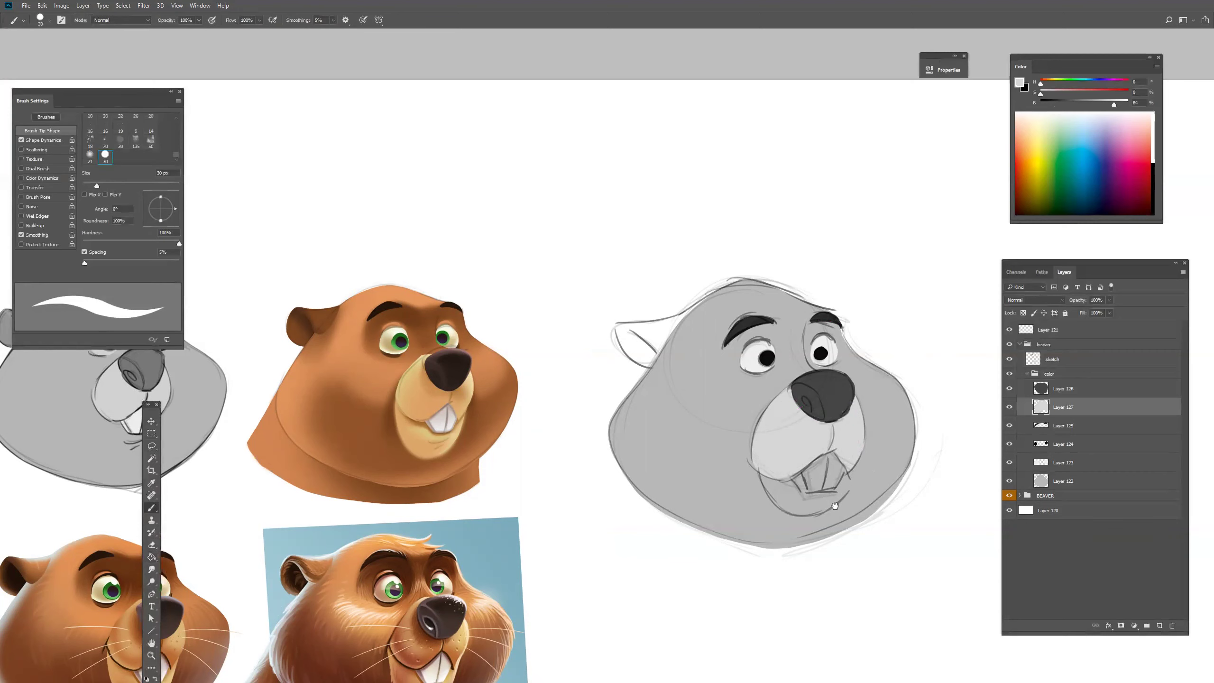
Lasso the lower jaw and chin on a new layer beneath the muzzle and fill it with light grey.
drag(835, 507, 838, 504)
click(1047, 428)
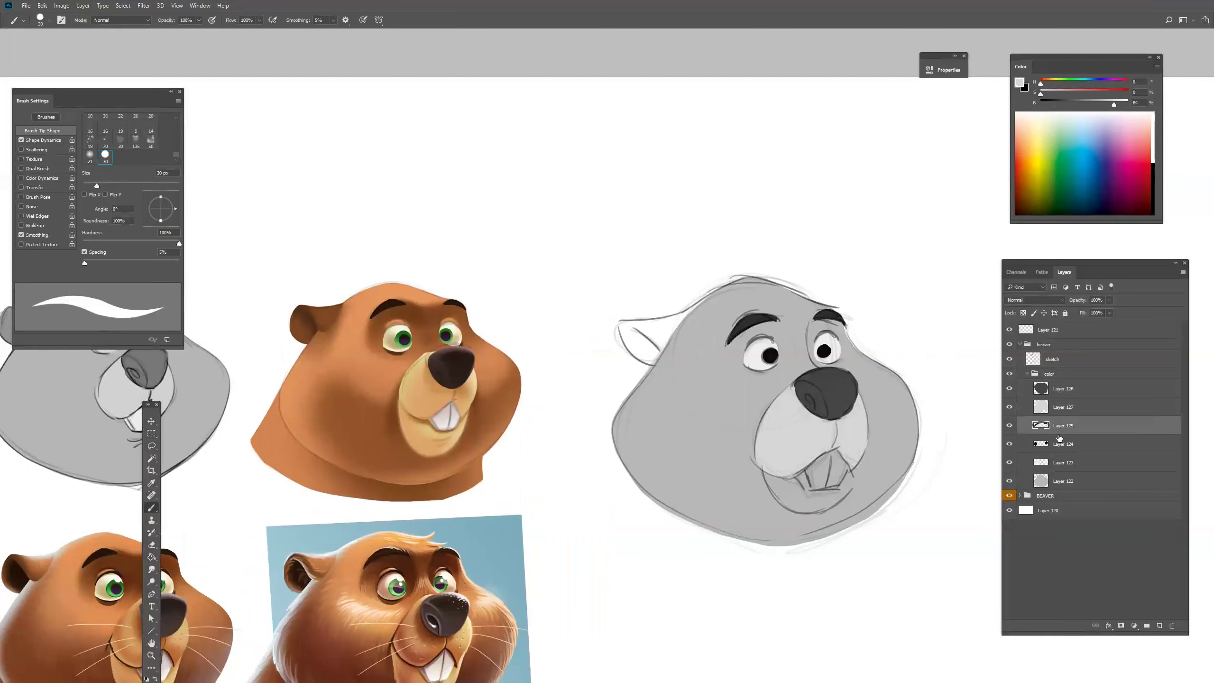
click(1161, 626)
key(l)
mouse_move(765, 462)
mouse_down()
mouse_move(785, 508)
mouse_move(839, 501)
mouse_move(856, 470)
mouse_move(794, 447)
mouse_up()
key(g)
click(795, 496)
key(m)
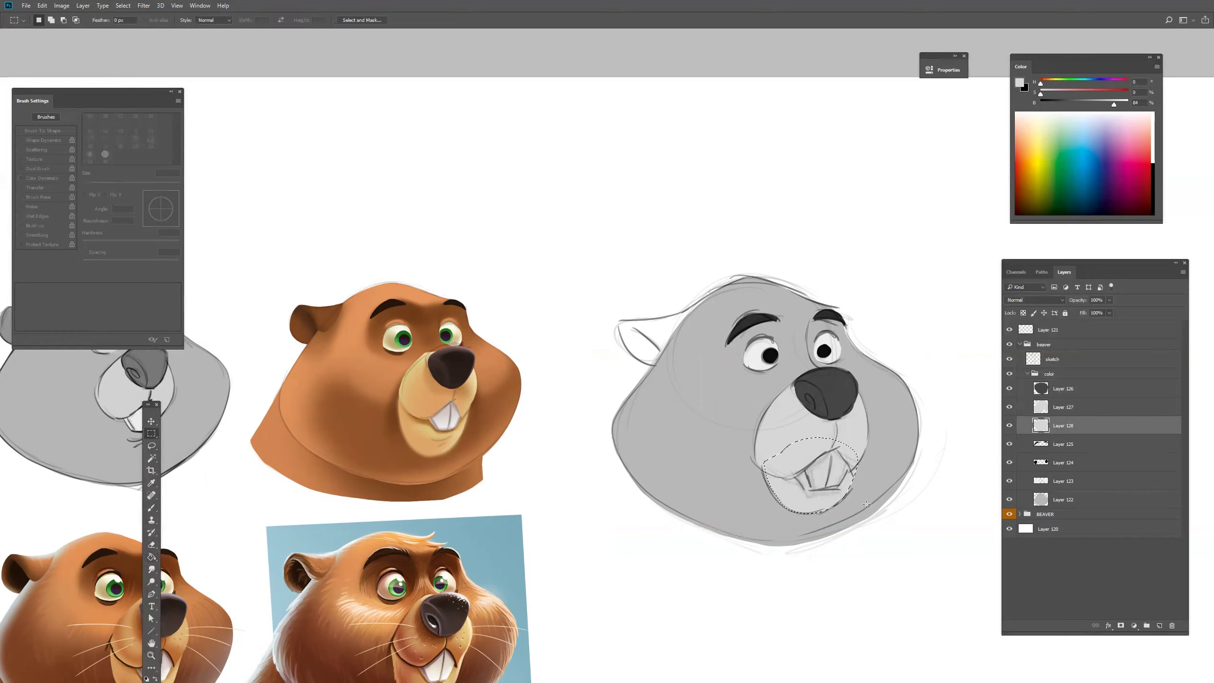
Lasso the teeth on a new layer between the muzzle and chin layers and fill them with white.
click(1160, 626)
key(l)
mouse_move(799, 482)
mouse_down()
mouse_move(843, 490)
mouse_move(855, 475)
mouse_move(800, 452)
mouse_move(832, 487)
mouse_up()
key(g)
alt+click(958, 441)
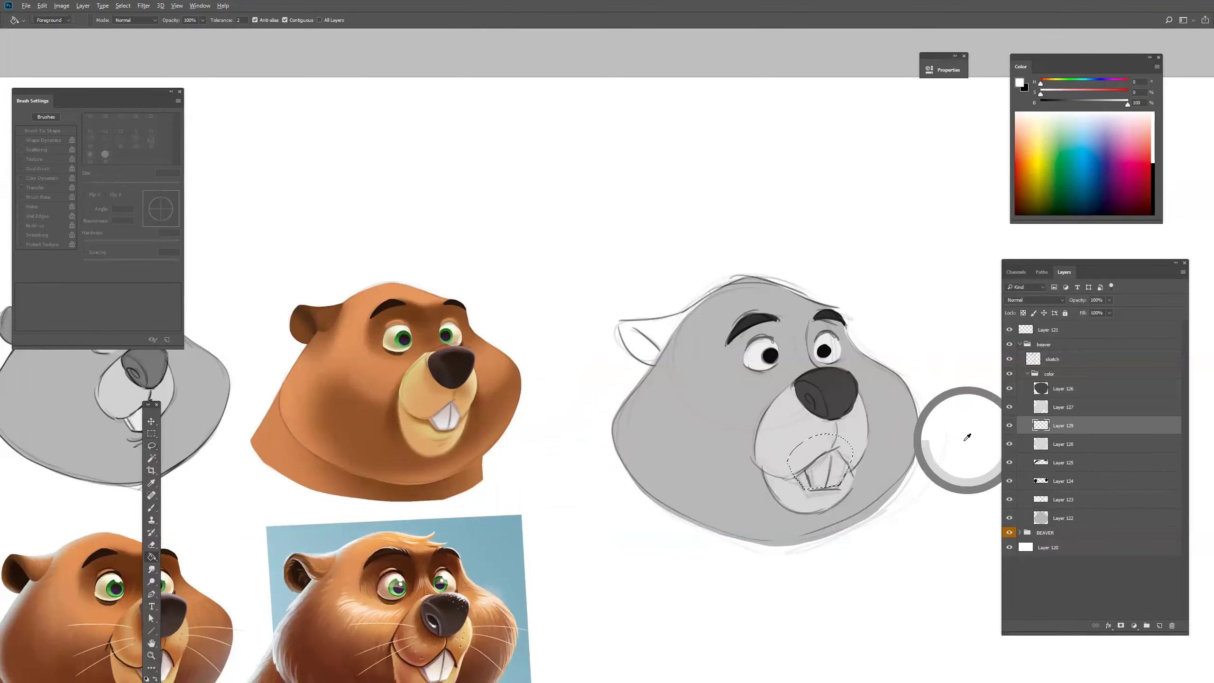
click(832, 476)
key(m)
key(ctrl+d)
Lasso the ear on a new layer beneath the head fill and fill it with the head's grey.
drag(800, 457, 831, 487)
key(l)
click(1059, 517)
click(1160, 625)
drag(1060, 520, 1059, 546)
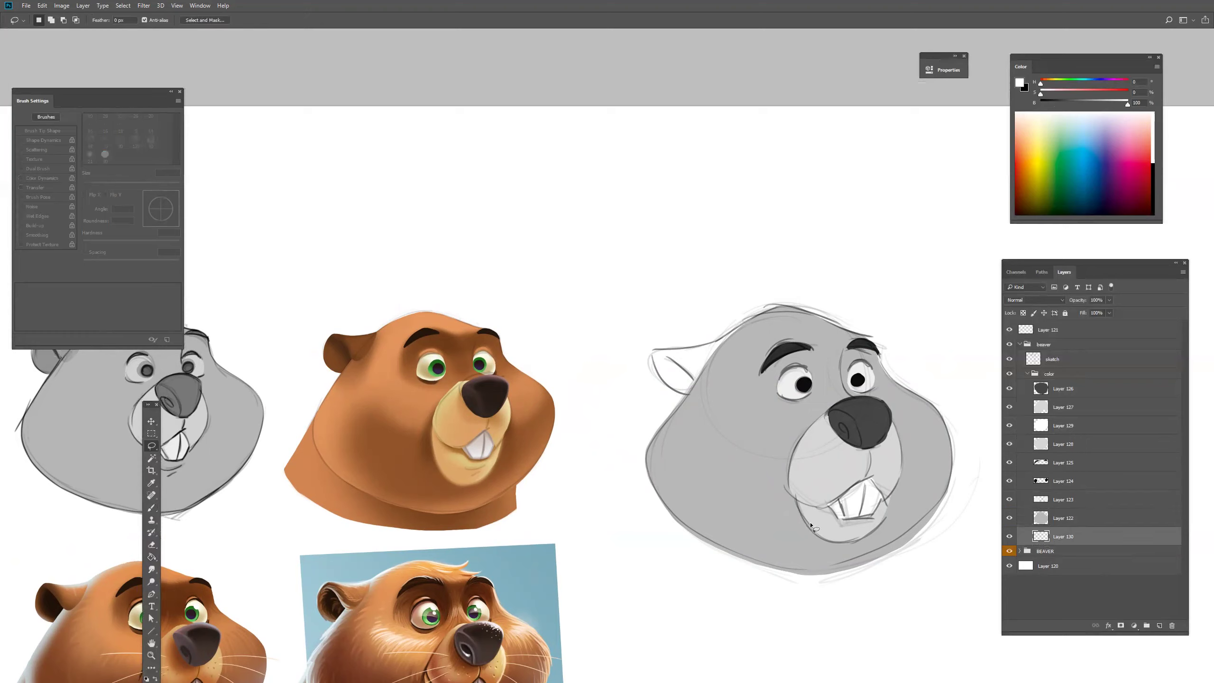
mouse_move(748, 325)
mouse_down()
mouse_move(705, 345)
mouse_move(655, 351)
mouse_move(663, 382)
mouse_move(684, 393)
mouse_move(732, 357)
mouse_move(706, 400)
mouse_up()
key(g)
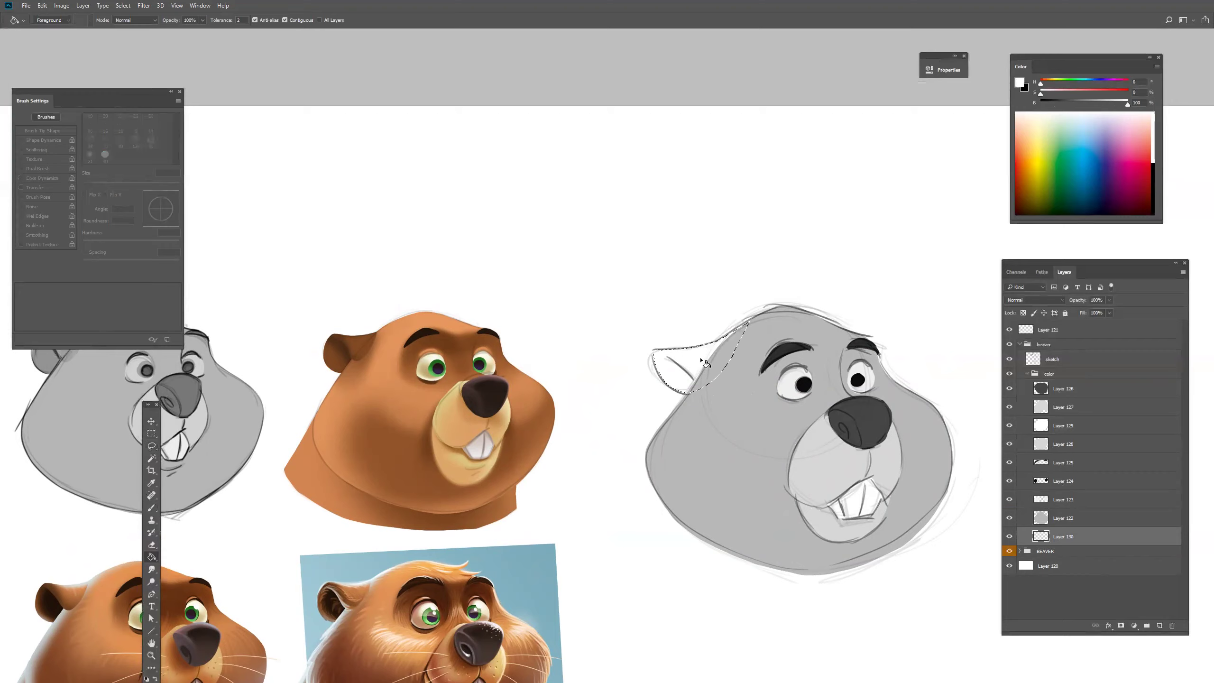
alt+click(717, 377)
click(702, 365)
key(m)
key(ctrl+d)
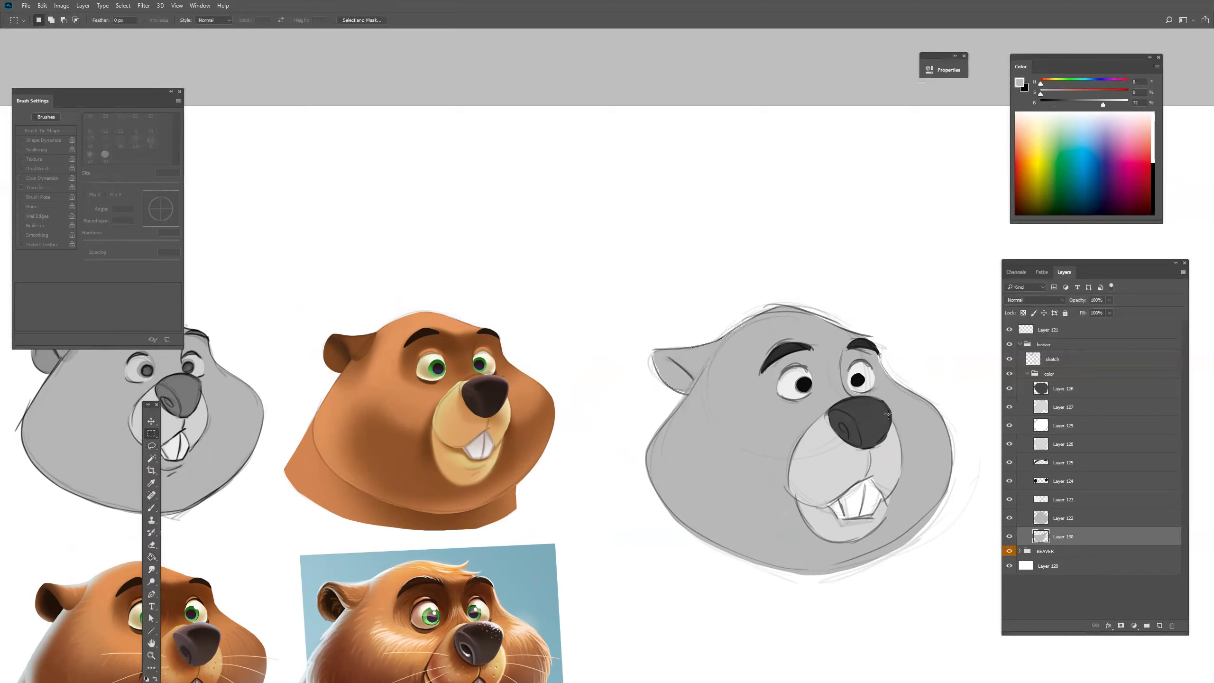
Lasso a neck shape flaring out below the head on a new layer beneath the ear layer and fill it with the same grey.
drag(711, 483, 700, 491)
alt+click(718, 444)
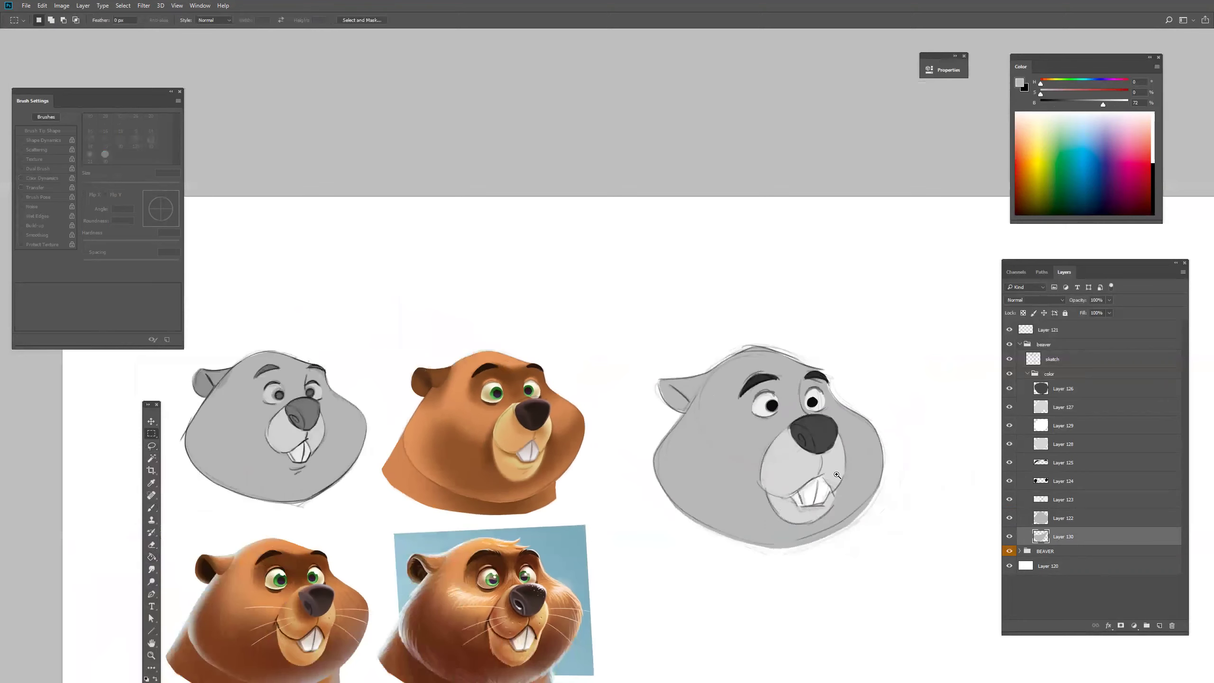
drag(838, 475, 835, 445)
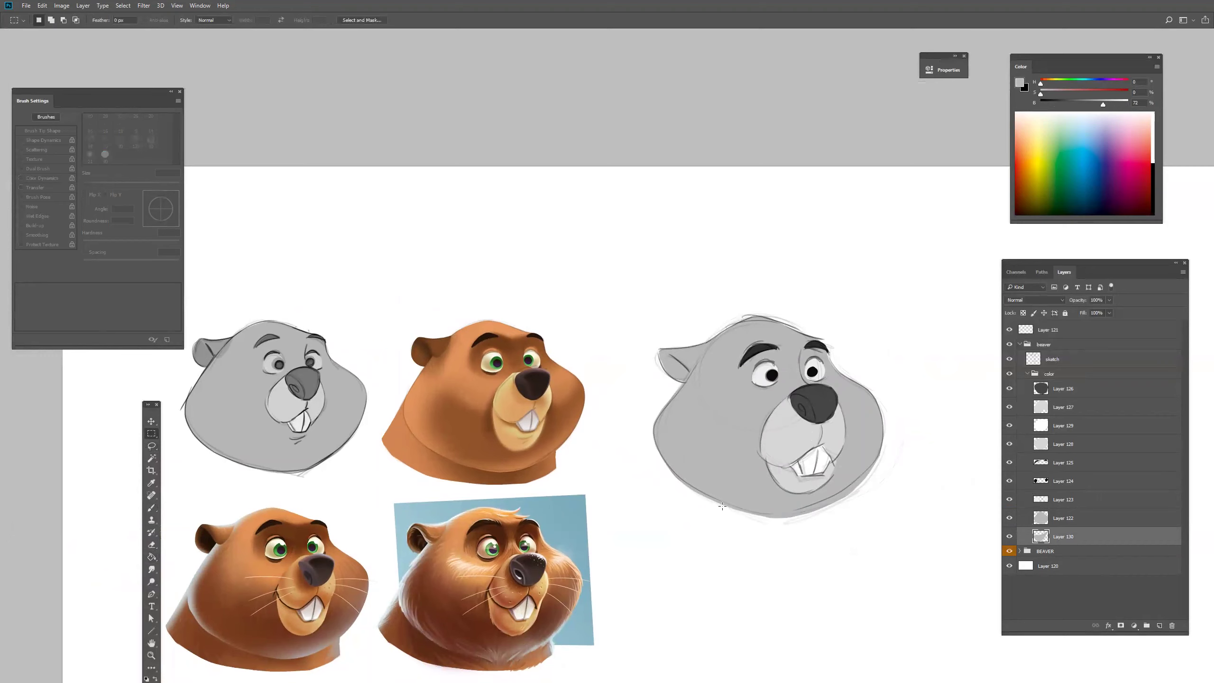
key(v)
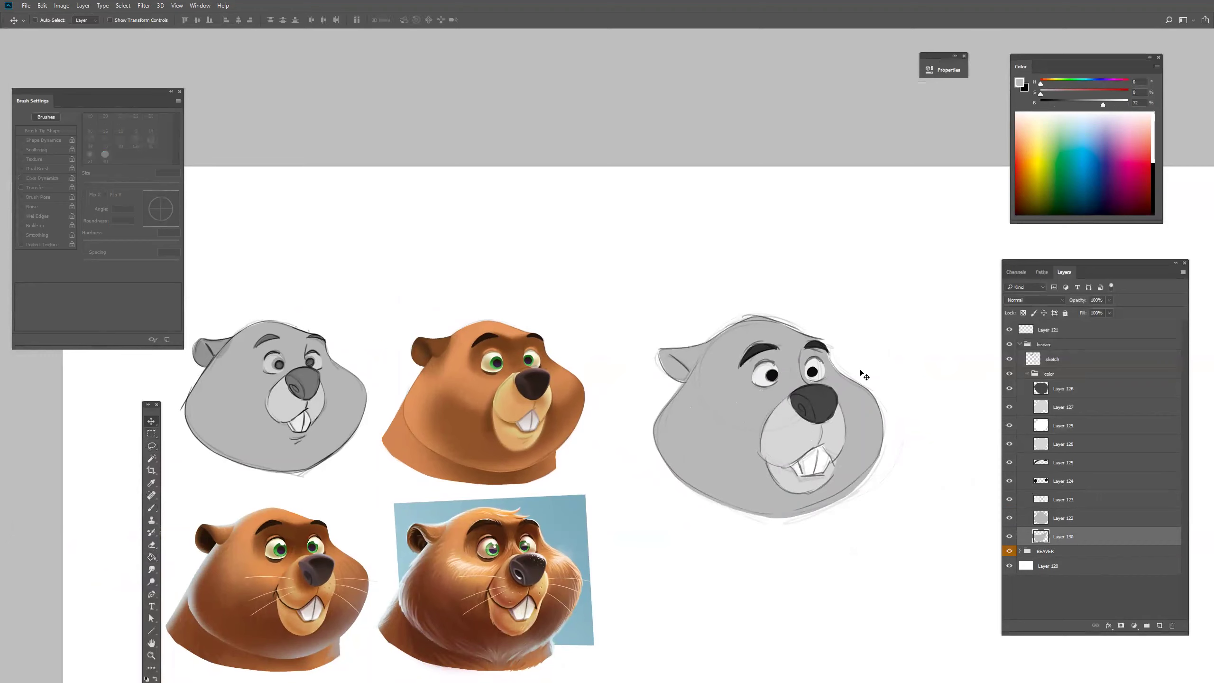
ctrl+click(1160, 629)
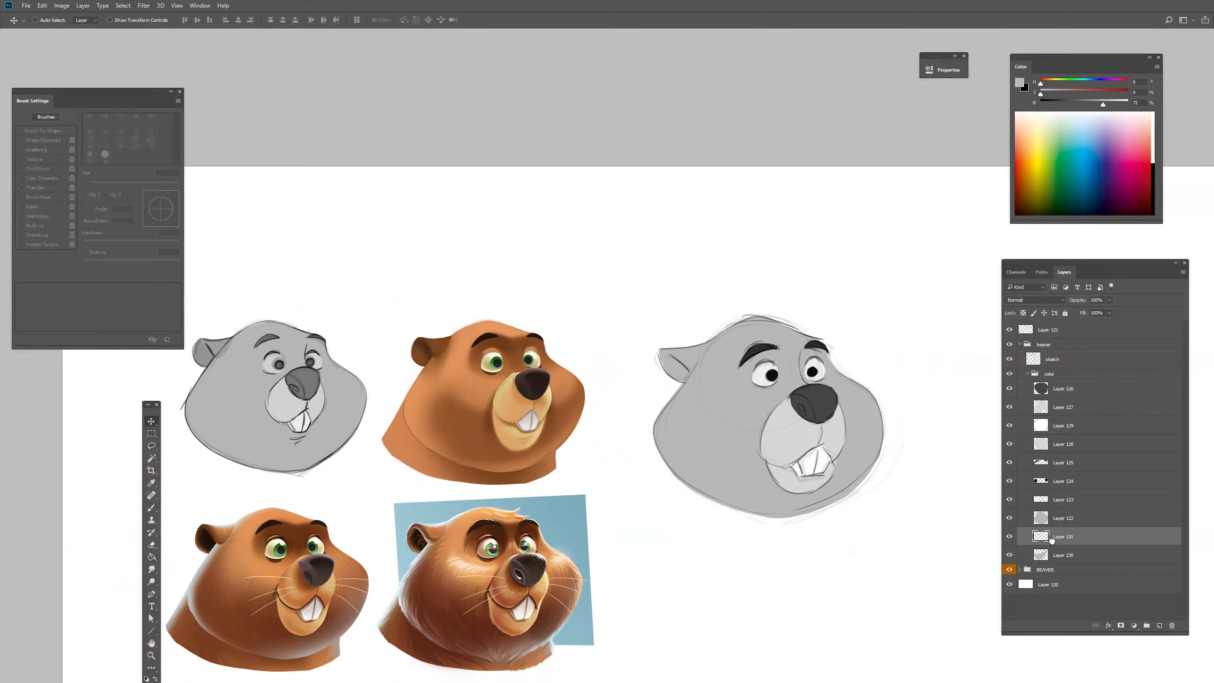
key(l)
mouse_move(662, 417)
mouse_down()
mouse_move(617, 501)
mouse_move(644, 520)
mouse_move(812, 527)
mouse_move(873, 511)
mouse_move(827, 425)
mouse_move(777, 403)
mouse_up()
key(m)
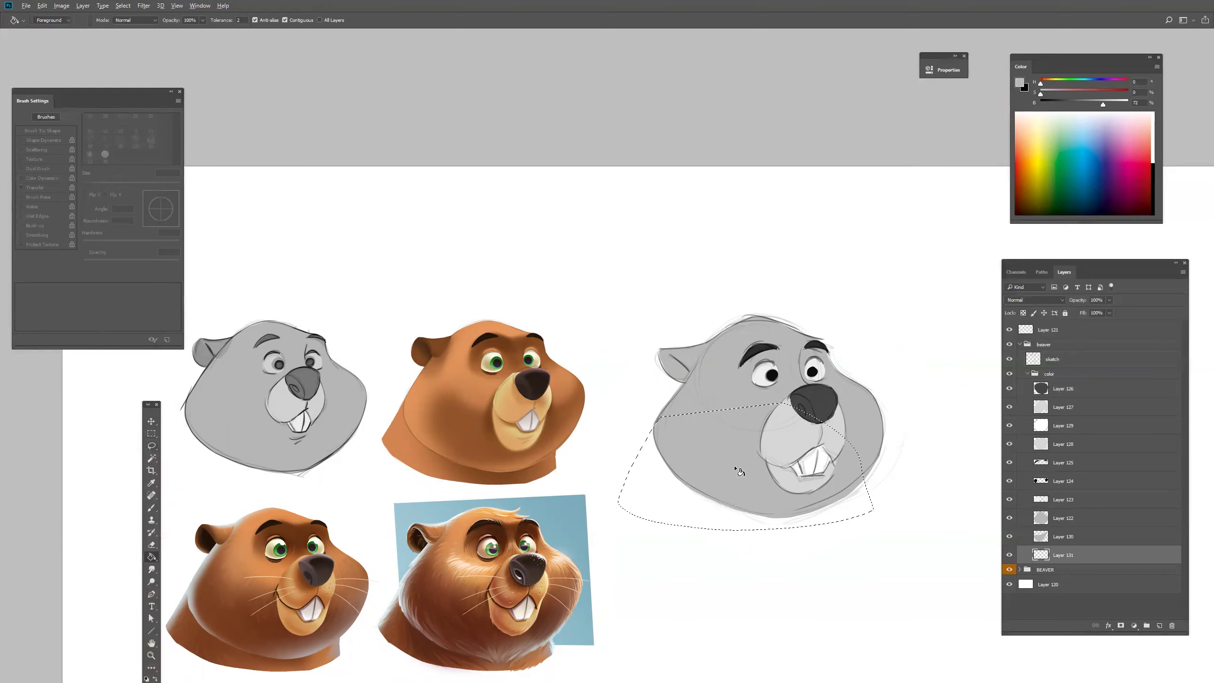
key(alt+BackSpace)
key(ctrl+d)
scroll(647, 529, right, 1)
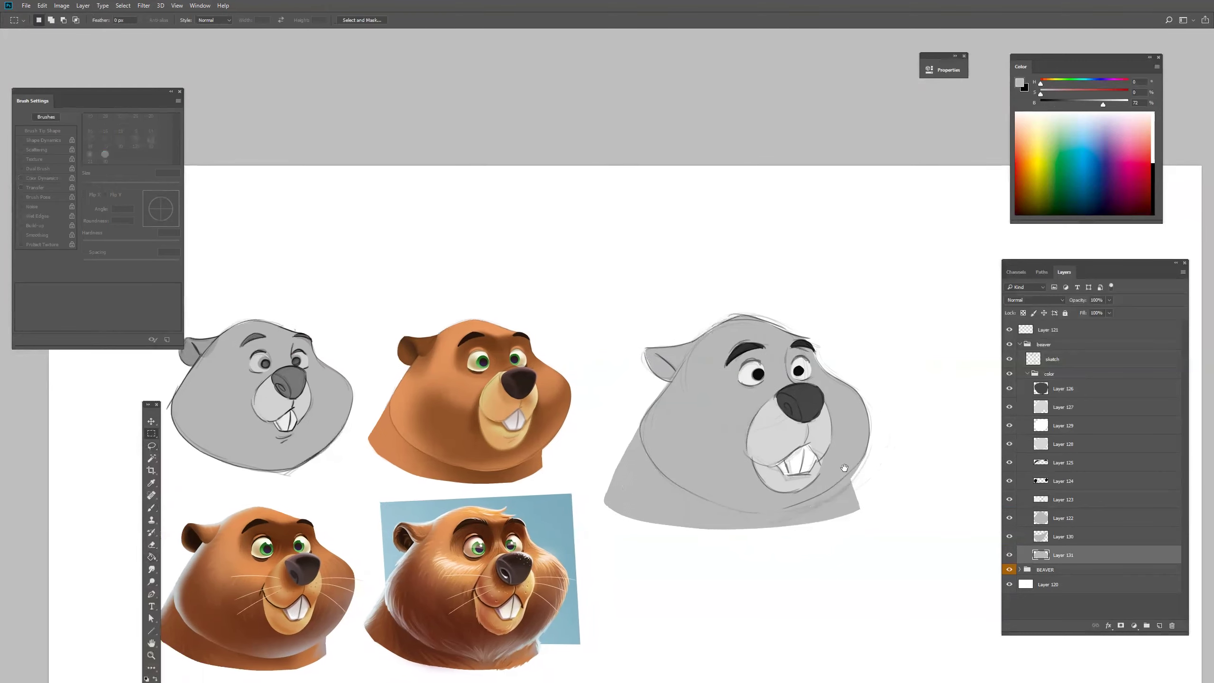
Extend the neck's lower edge into a rounder curve with another lassoed grey fill.
key(b)
key(l)
mouse_move(603, 505)
mouse_down()
mouse_move(659, 531)
mouse_move(795, 534)
mouse_move(856, 513)
mouse_move(693, 474)
mouse_move(605, 505)
mouse_up()
key(g)
click(777, 532)
key(ctrl+d)
key(m)
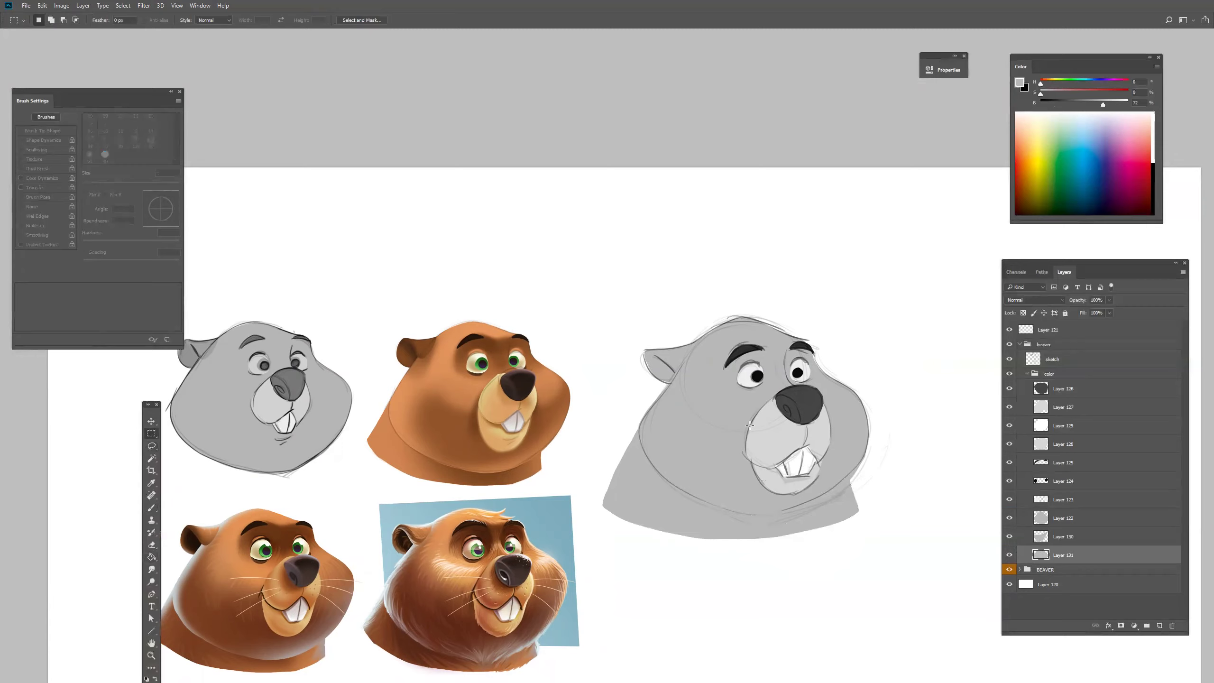
Select the head fill layer from the canvas and toggle its visibility to check it.
key(v)
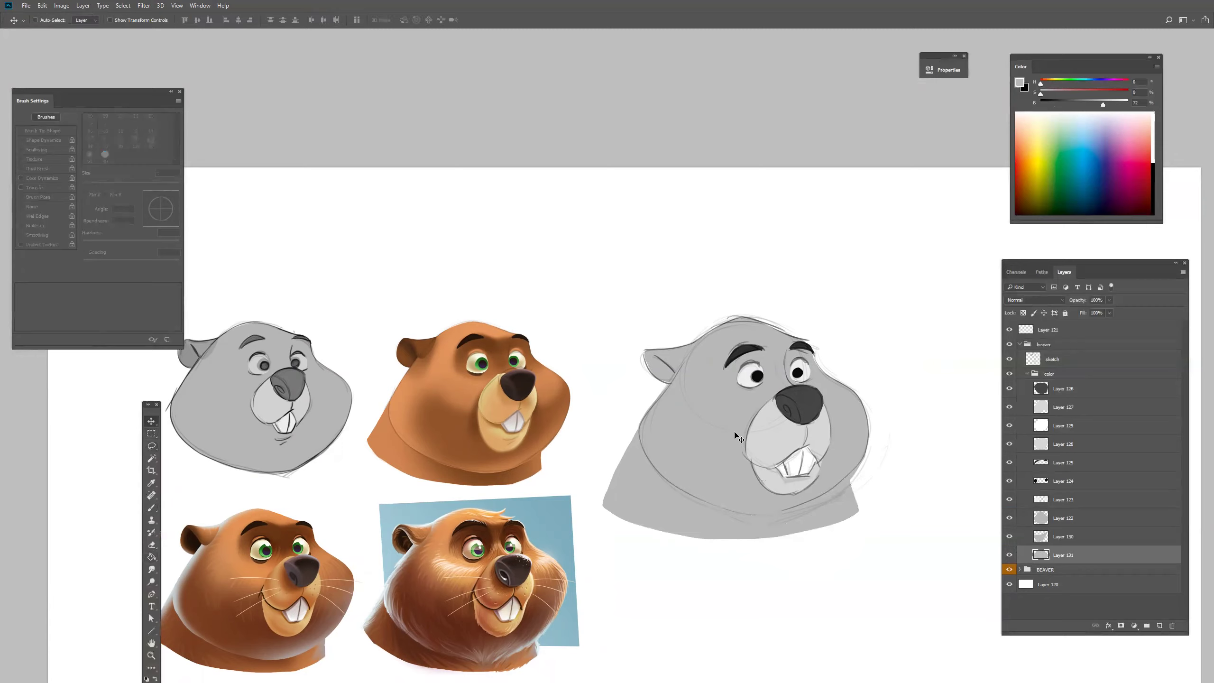
click(713, 453)
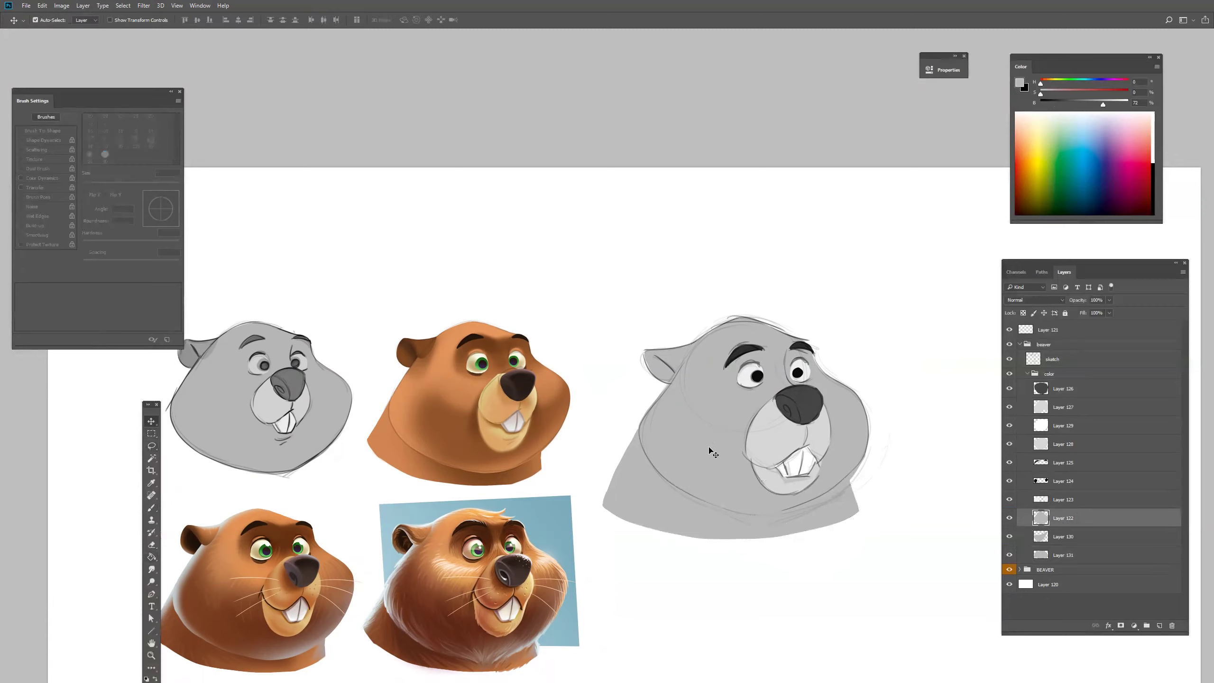
click(1010, 518)
click(1010, 517)
Set up a soft 900 px brush with 0% hardness, Shape Dynamics off and Transfer on.
key(b)
drag(130, 94, 365, 68)
click(255, 115)
drag(412, 218, 314, 218)
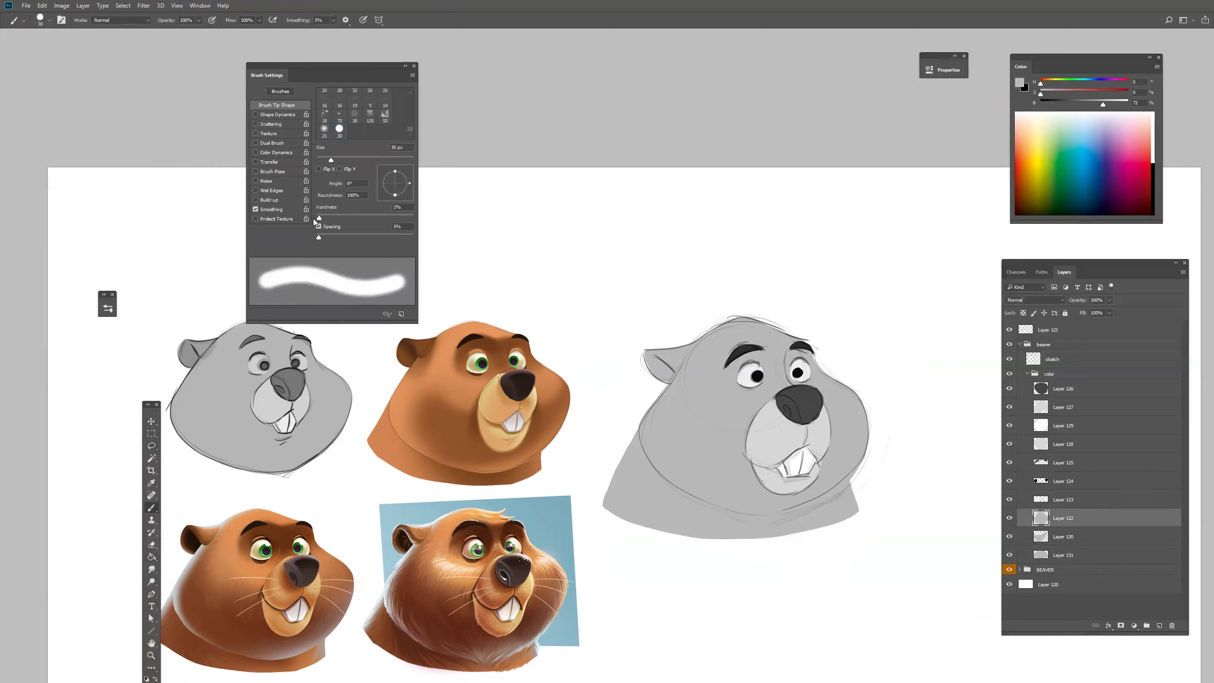
click(256, 162)
key(bracketright)
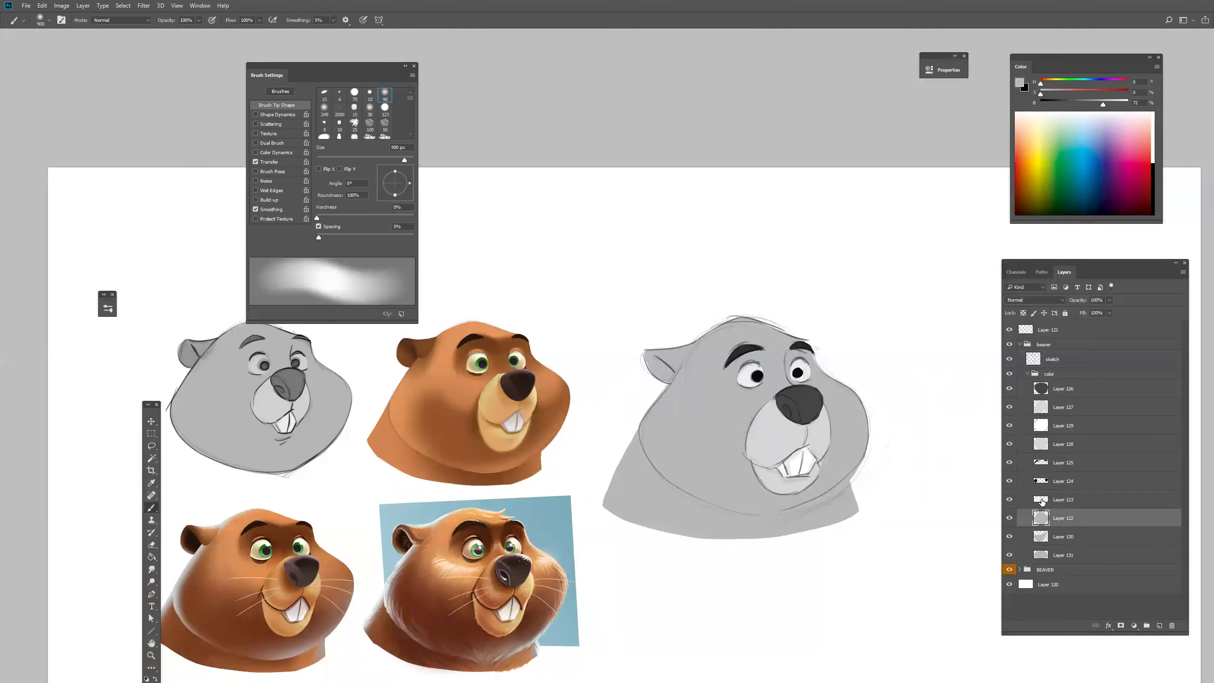
Lock the head layer's transparent pixels and paint the whole head dark brown sampled from the coloured reference.
click(1024, 313)
alt+click(452, 412)
mouse_move(670, 440)
mouse_down()
mouse_move(709, 351)
mouse_move(860, 412)
mouse_move(746, 449)
mouse_up()
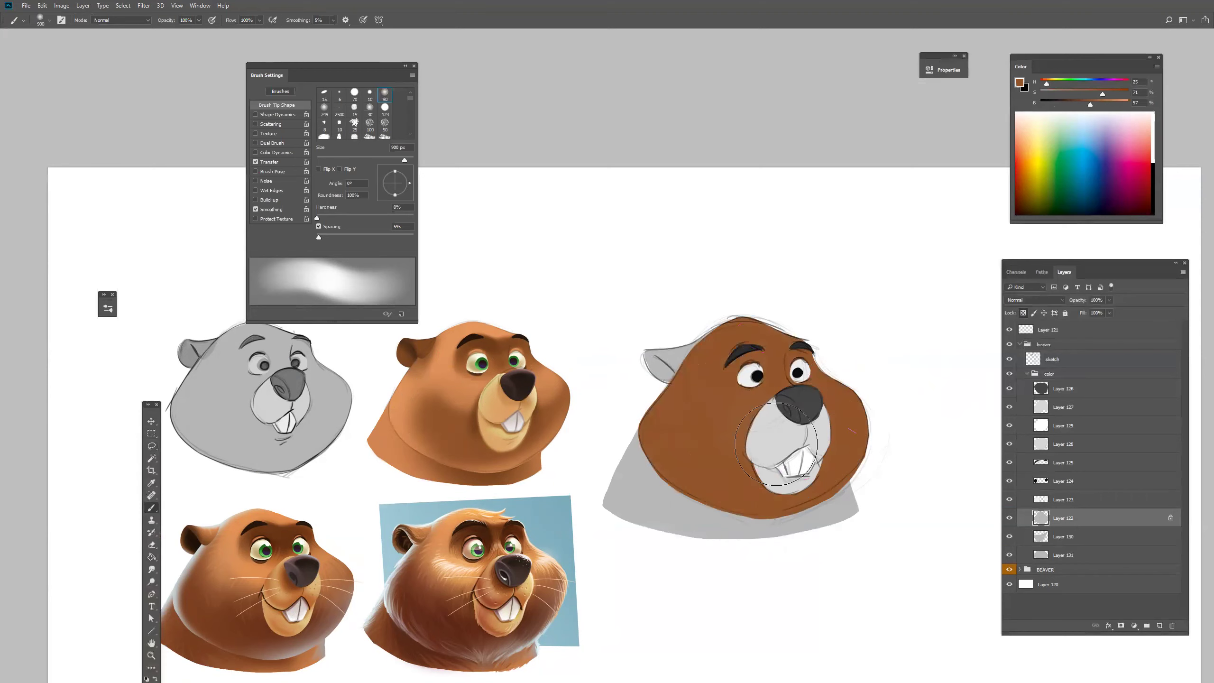
Paint the first orange light on the forehead and the cheek beside the muzzle, using a colour of H 25, S 69, B 89.
alt+click(449, 375)
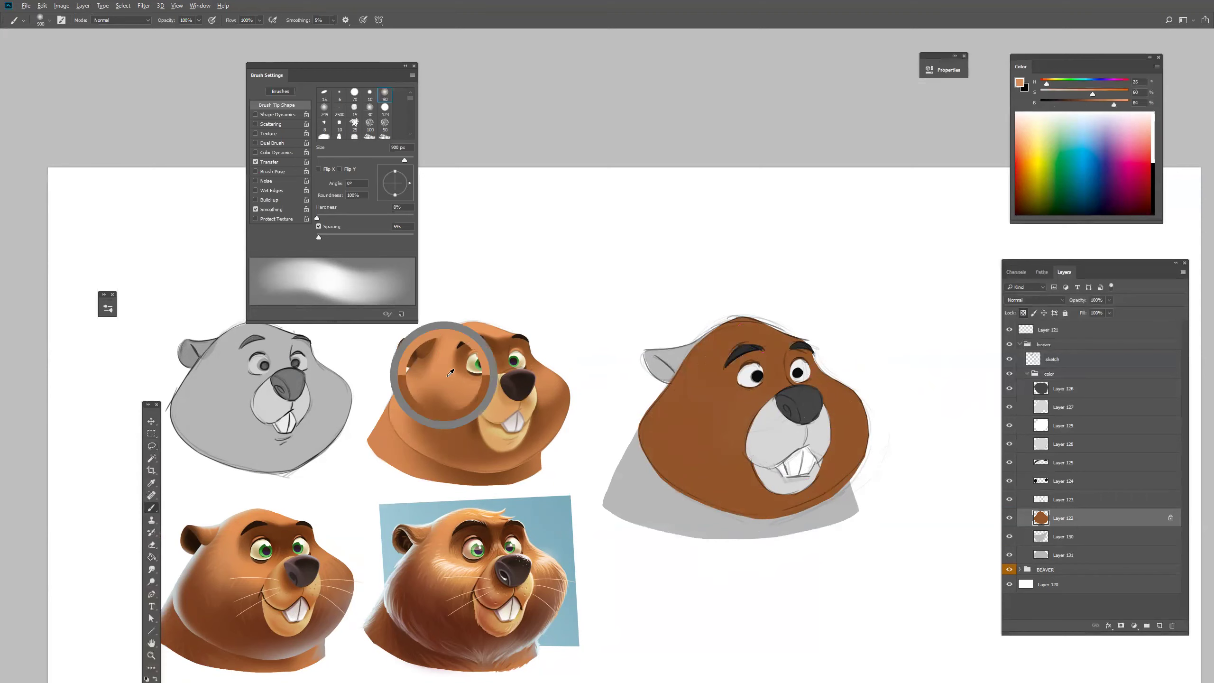
key(bracketleft)
key(bracketleft)
key(bracketleft)
key(bracketleft)
key(bracketleft)
key(bracketleft)
key(bracketleft)
key(bracketleft)
key(bracketleft)
key(bracketleft)
key(bracketleft)
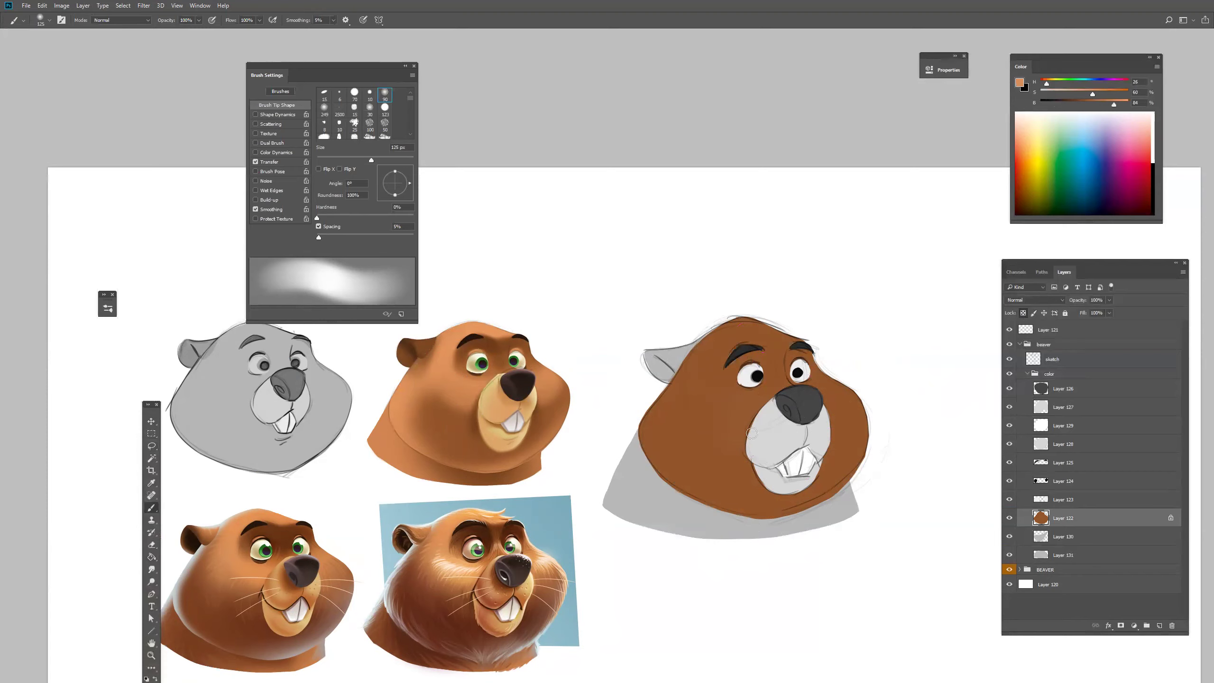
alt+click(731, 454)
click(1105, 94)
alt+click(454, 374)
alt+click(726, 405)
drag(1108, 108, 1119, 109)
key(bracketright)
key(bracketright)
key(bracketright)
key(bracketright)
key(bracketright)
mouse_move(752, 406)
mouse_down()
mouse_move(735, 377)
mouse_move(693, 411)
mouse_up()
Spread the orange across both cheeks with a soft 400 px brush.
key(bracketright)
key(bracketright)
key(bracketleft)
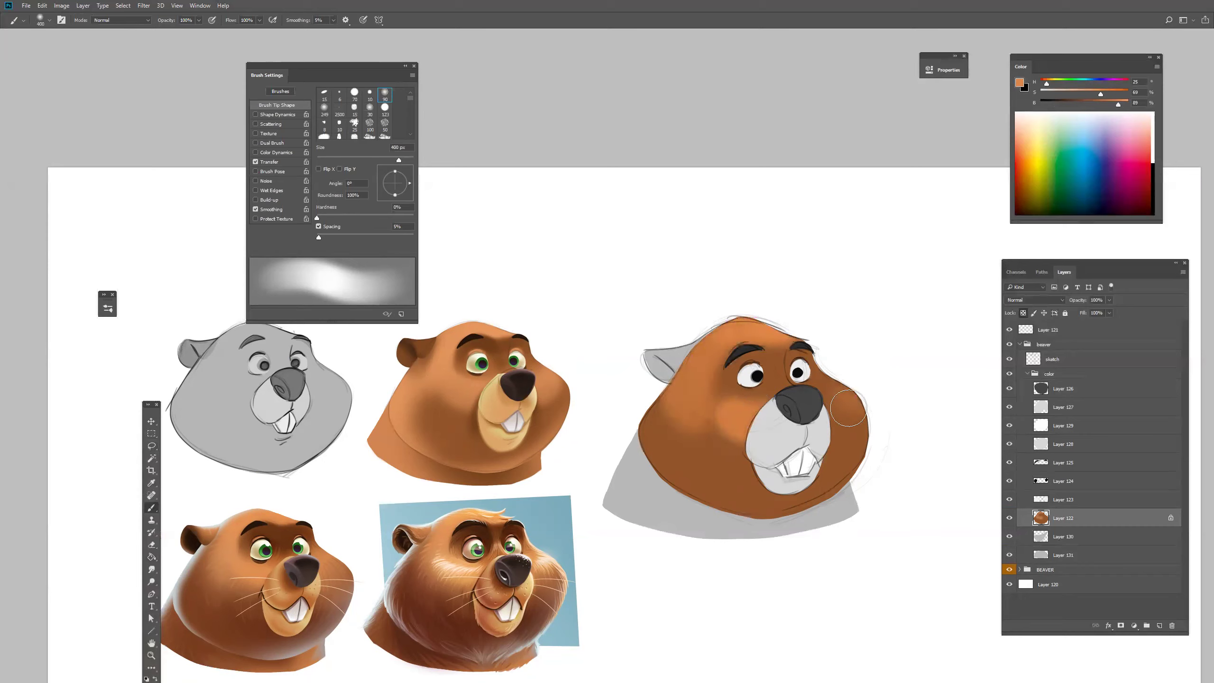
drag(731, 433, 684, 416)
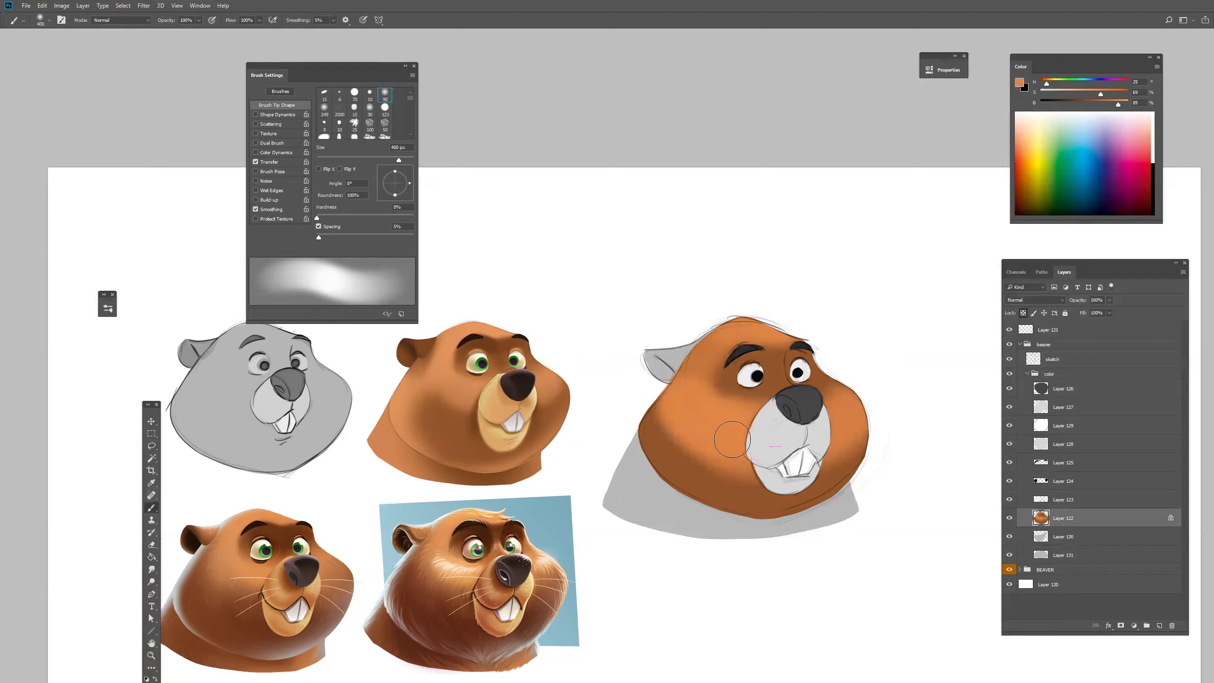
Blend sampled browns and oranges along the top of the head and on the far cheek beside the nose.
alt+click(686, 467)
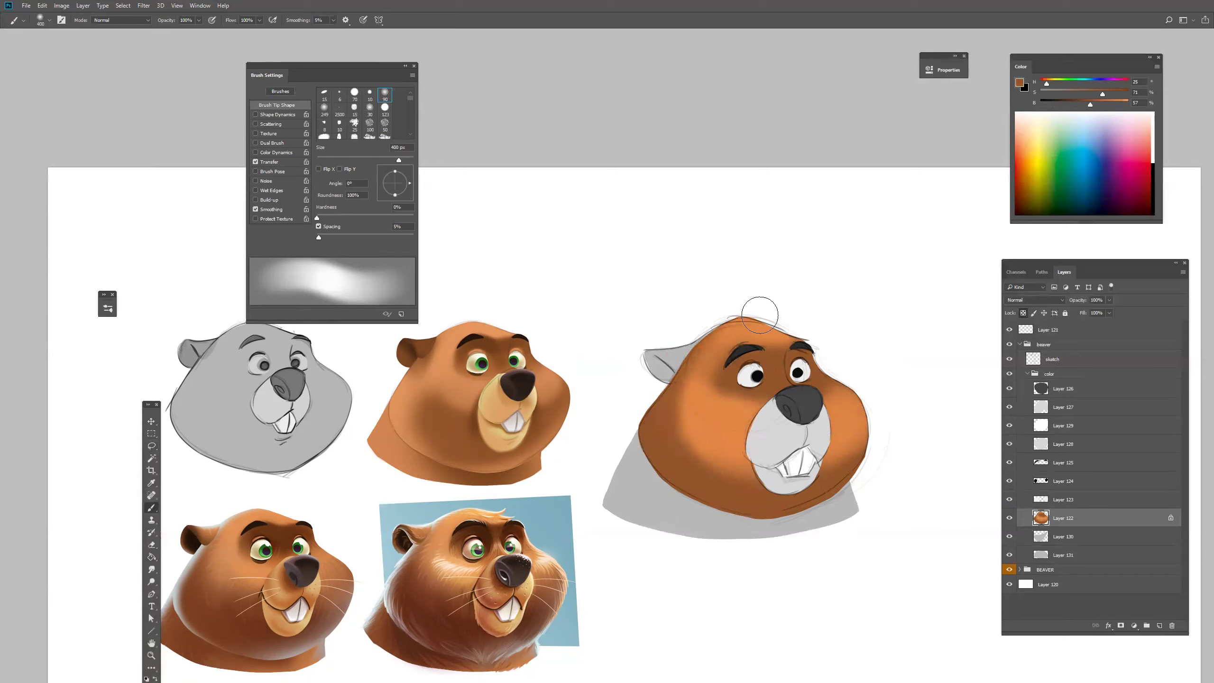
alt+click(713, 418)
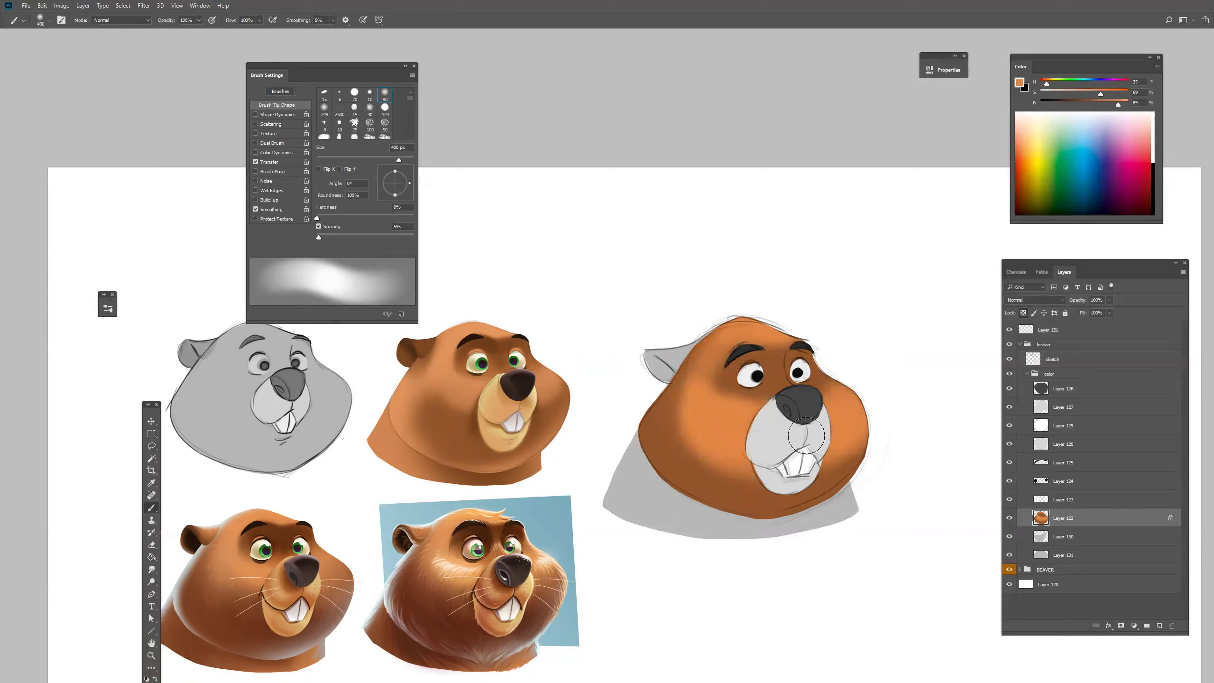
alt+click(775, 371)
alt+click(711, 414)
drag(821, 410, 831, 389)
Paint an orange light on the nose bridge between the eyes.
key(bracketleft)
key(bracketleft)
key(bracketleft)
key(bracketleft)
key(bracketleft)
key(bracketleft)
key(bracketleft)
key(bracketleft)
key(bracketleft)
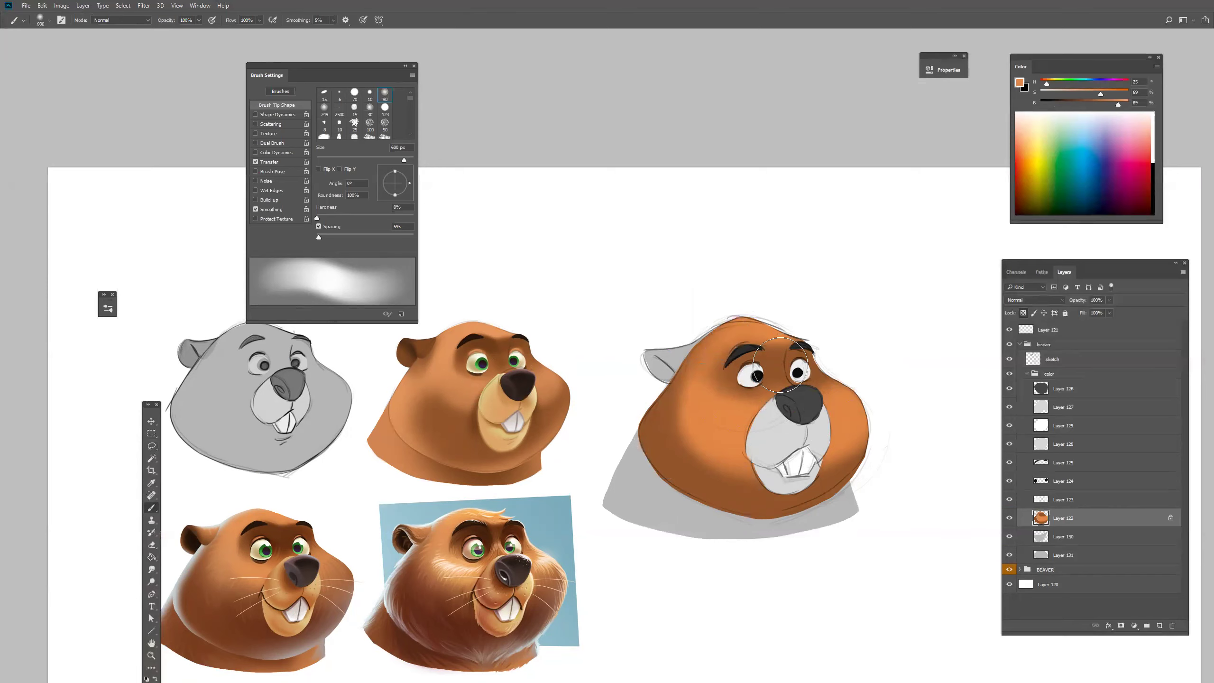
mouse_move(780, 352)
mouse_down()
mouse_move(788, 390)
mouse_move(781, 359)
mouse_move(780, 377)
mouse_up()
Shade the lower cheeks and jaw with the sampled dark brown using a larger soft brush.
alt+click(729, 488)
key(bracketright)
key(bracketright)
key(bracketright)
key(bracketright)
key(bracketright)
key(bracketright)
key(bracketright)
key(bracketright)
key(bracketright)
key(bracketright)
key(bracketright)
key(bracketright)
key(bracketright)
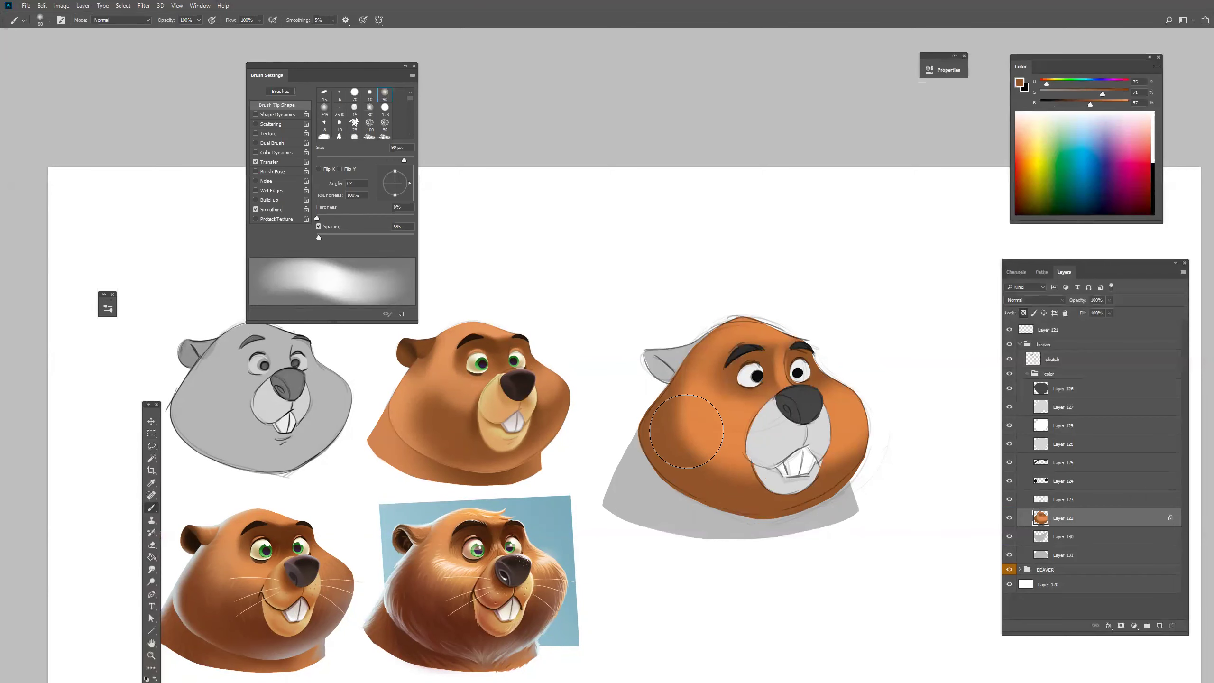
mouse_move(708, 450)
mouse_down()
mouse_move(861, 480)
mouse_move(856, 431)
mouse_up()
Paint soft orange reflected light along the jaw's lower edge with a 300 px brush.
alt+click(840, 387)
key(bracketleft)
key(bracketleft)
key(bracketleft)
key(bracketleft)
key(bracketleft)
key(bracketleft)
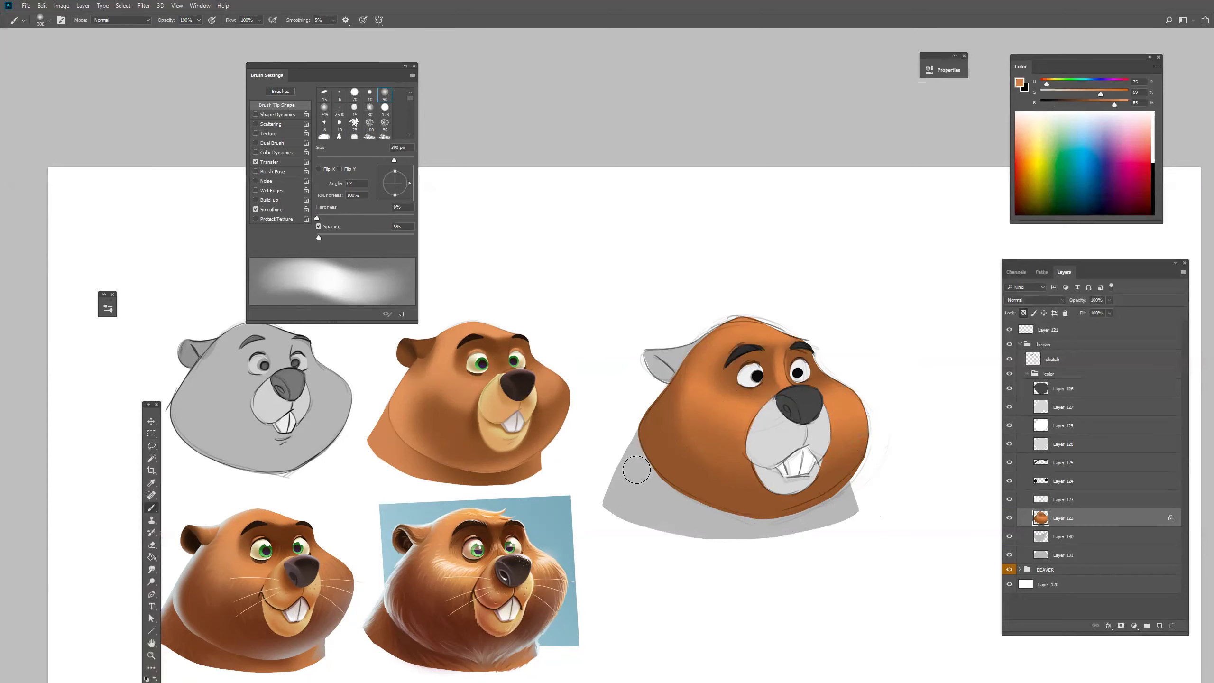
mouse_move(715, 523)
mouse_down()
mouse_move(639, 390)
mouse_move(709, 514)
mouse_move(807, 513)
mouse_up()
Deepen the shadow on the near cheek with a 600 px brush in a darker brown of H 25, S 77, B 46.
alt+click(665, 404)
drag(1098, 99, 1081, 102)
key(bracketright)
key(bracketright)
key(bracketright)
drag(687, 401, 708, 415)
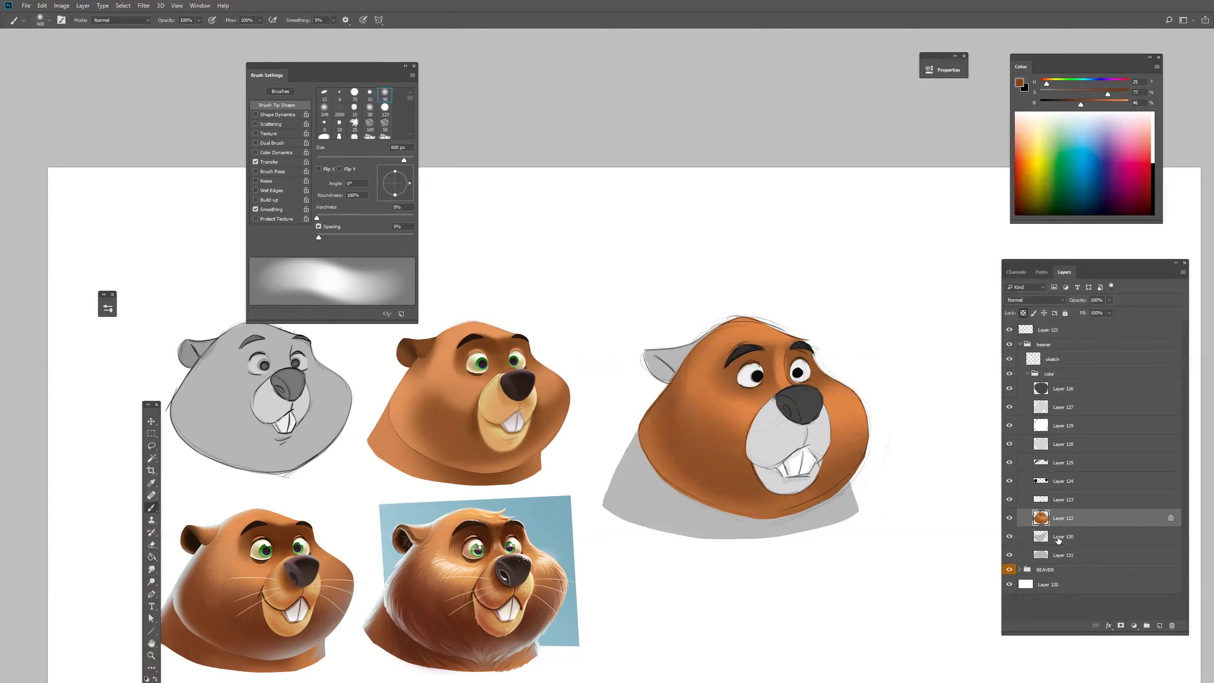
Lock the ear layer's transparency and cover the ear with brown sampled from the face.
click(1058, 539)
alt+click(673, 423)
drag(676, 365, 650, 365)
key(ctrl+z)
click(1023, 314)
Paint the transparency-locked neck layer brown and lighten its far side with the orange of H 25, S 62, B 82 sampled from the reference neck.
click(1050, 557)
click(1008, 556)
click(1008, 556)
click(1024, 313)
mouse_move(862, 488)
mouse_down()
mouse_move(698, 550)
mouse_move(794, 472)
mouse_move(746, 465)
mouse_move(687, 412)
mouse_up()
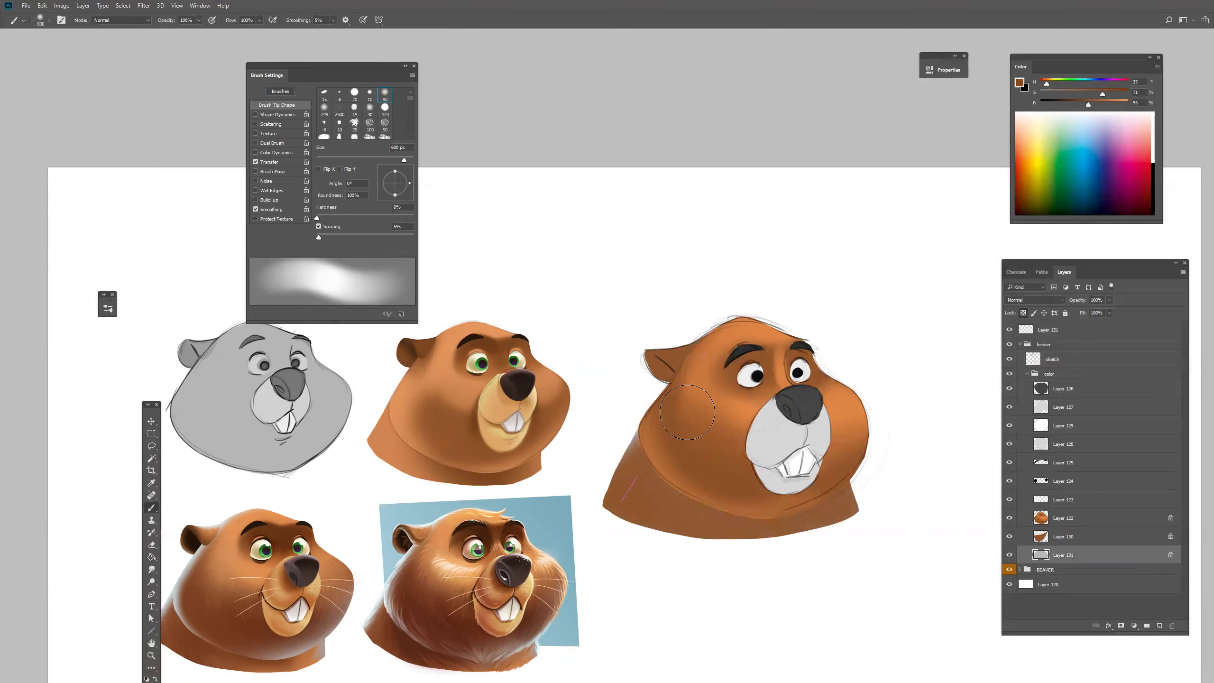
alt+click(389, 451)
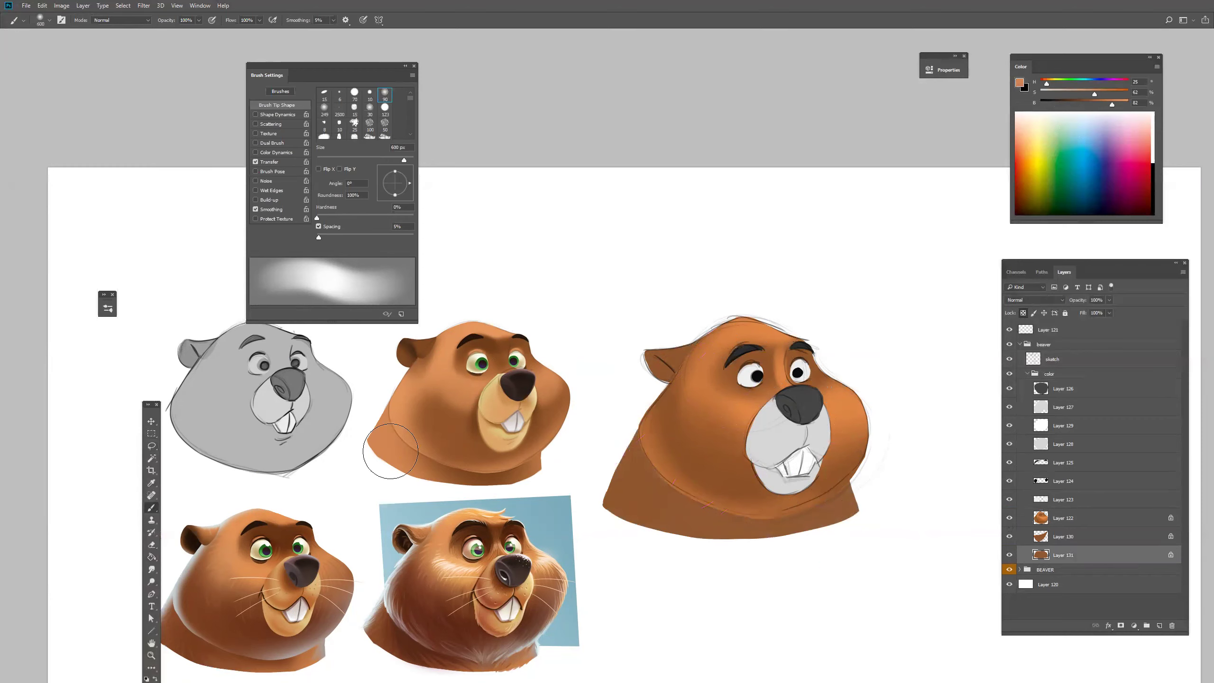
mouse_move(836, 489)
mouse_down()
mouse_move(831, 498)
mouse_move(757, 498)
mouse_move(736, 466)
mouse_up()
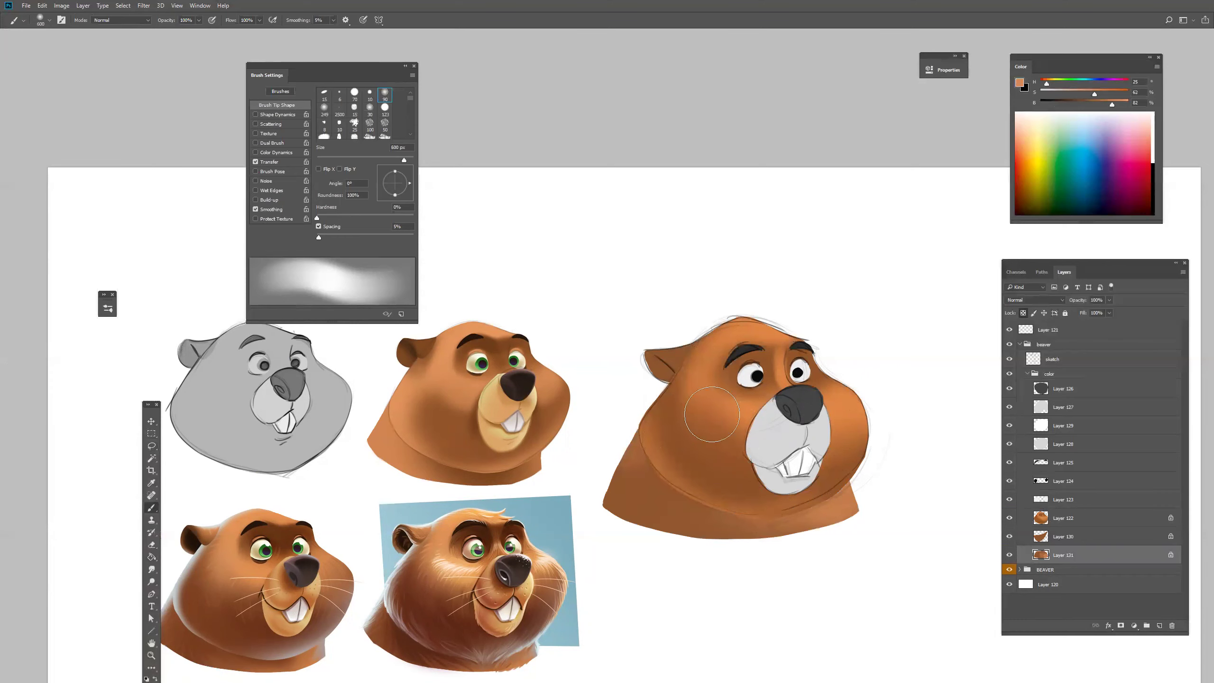
Shade the ear with a 70 px soft brush in dark brown of H 25, S 68, B 27.
key(alt+bracketright)
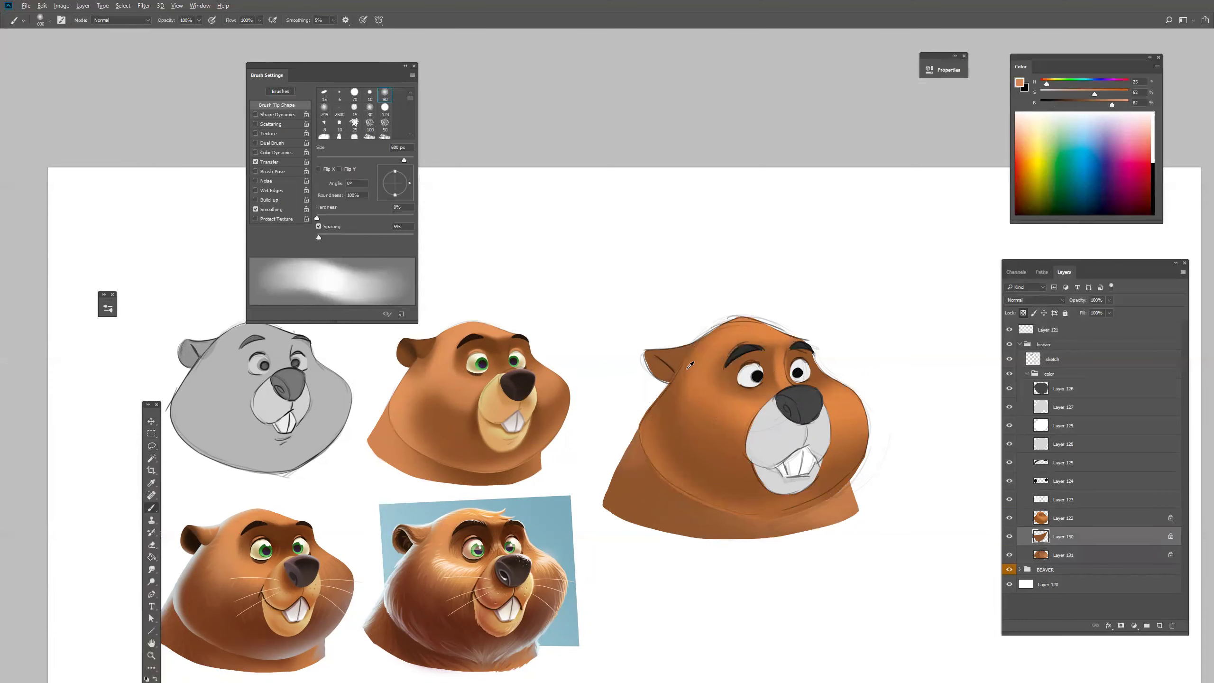
alt+click(707, 342)
drag(1112, 105, 1065, 114)
key(bracketleft)
key(bracketleft)
key(bracketleft)
key(bracketleft)
key(bracketleft)
key(bracketleft)
key(bracketleft)
key(bracketleft)
key(bracketleft)
key(bracketleft)
key(bracketleft)
key(bracketleft)
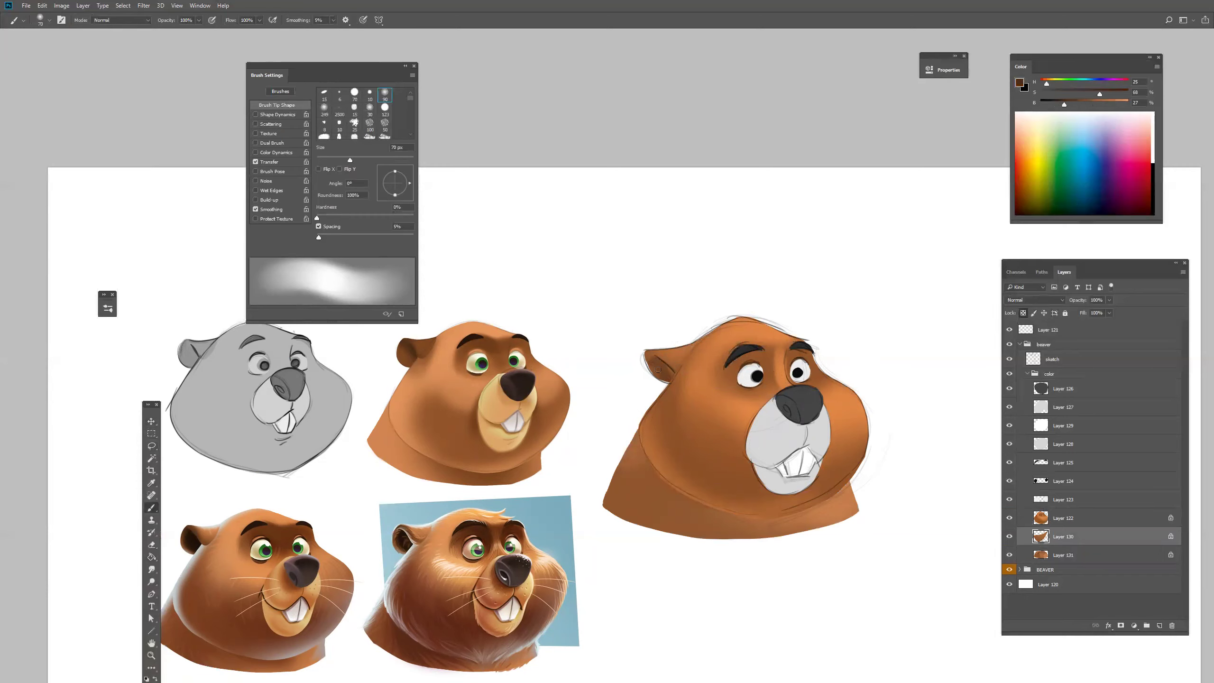
drag(874, 425, 867, 428)
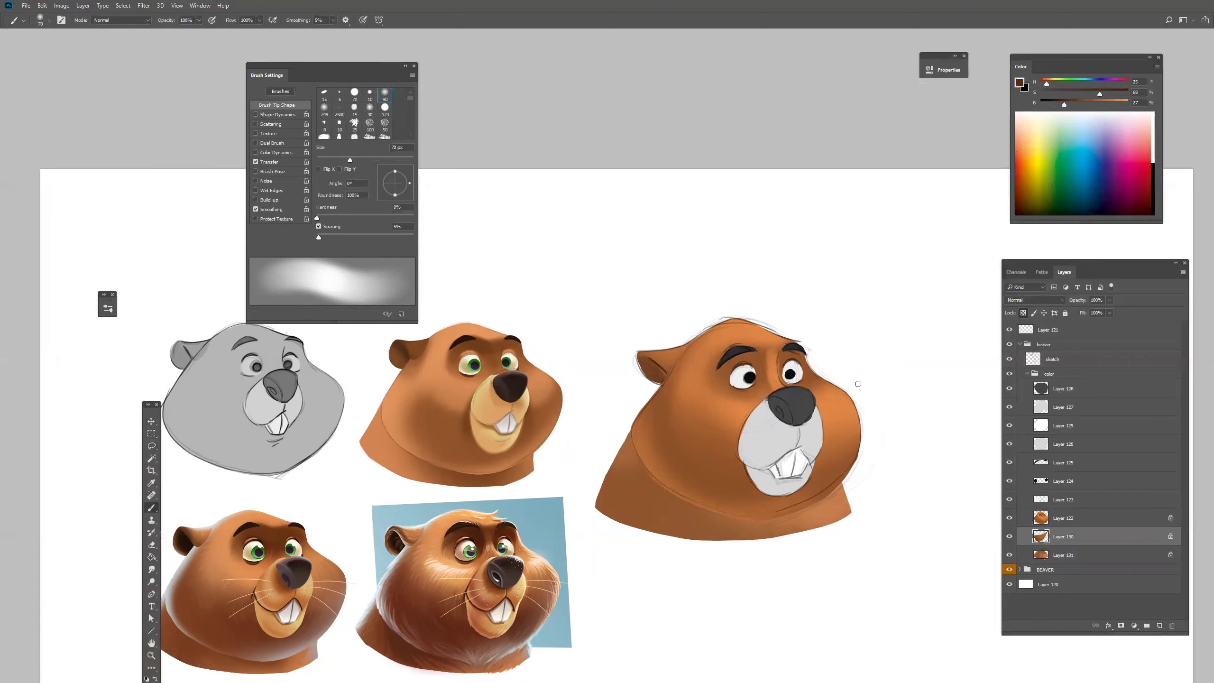
Lock the muzzle layer's transparency and fill it with the tan of H 30, S 54, B 86 sampled from the reference muzzle.
ctrl+click(789, 399)
alt+click(494, 407)
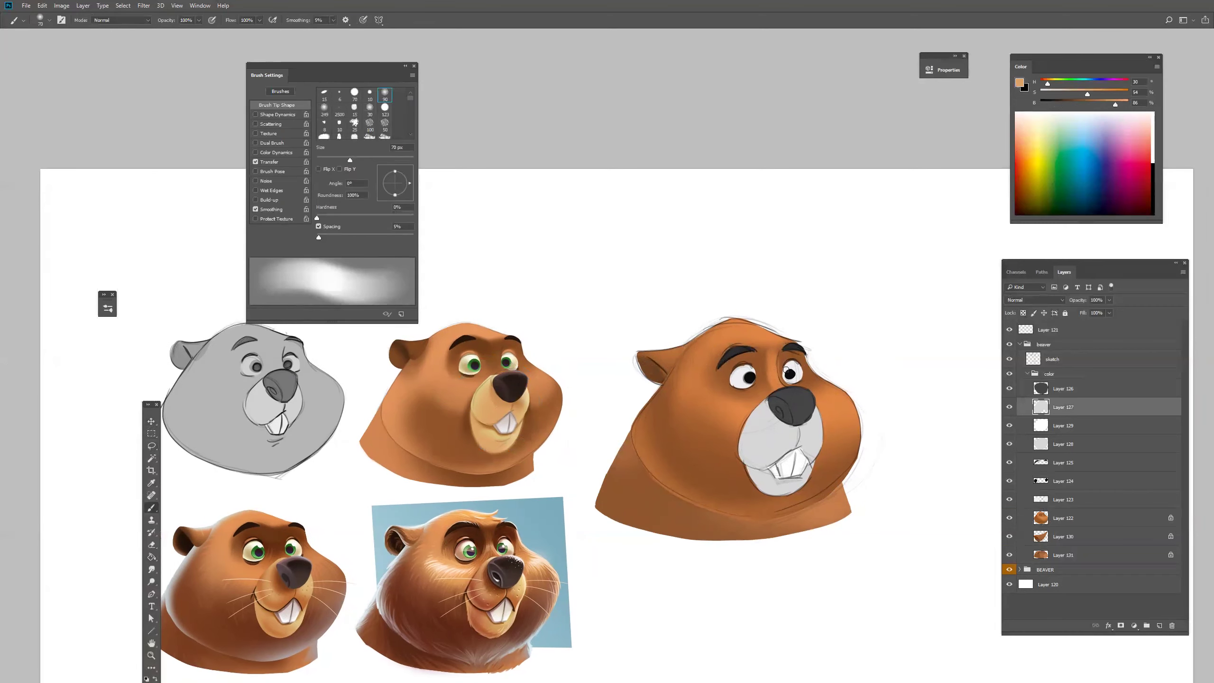
key(bracketright)
key(bracketright)
key(bracketright)
key(bracketright)
key(bracketright)
key(bracketright)
key(bracketright)
key(bracketright)
key(bracketright)
key(bracketright)
key(bracketright)
key(bracketright)
key(bracketright)
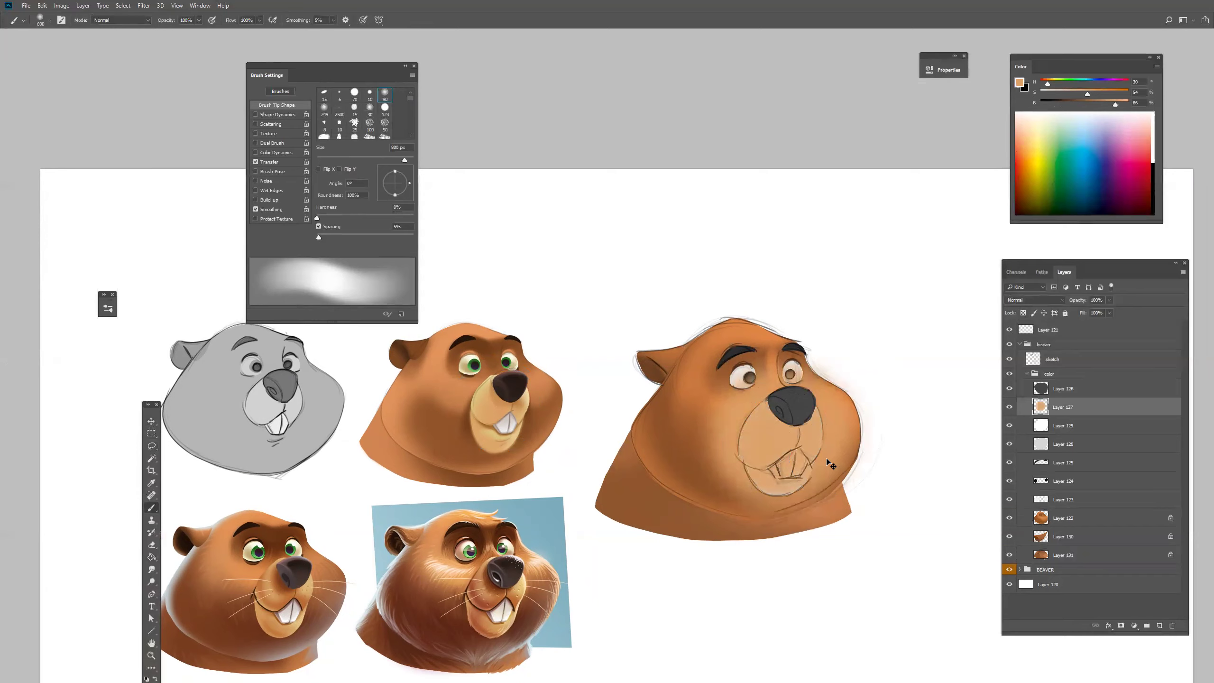
key(slash)
key(alt+BackSpace)
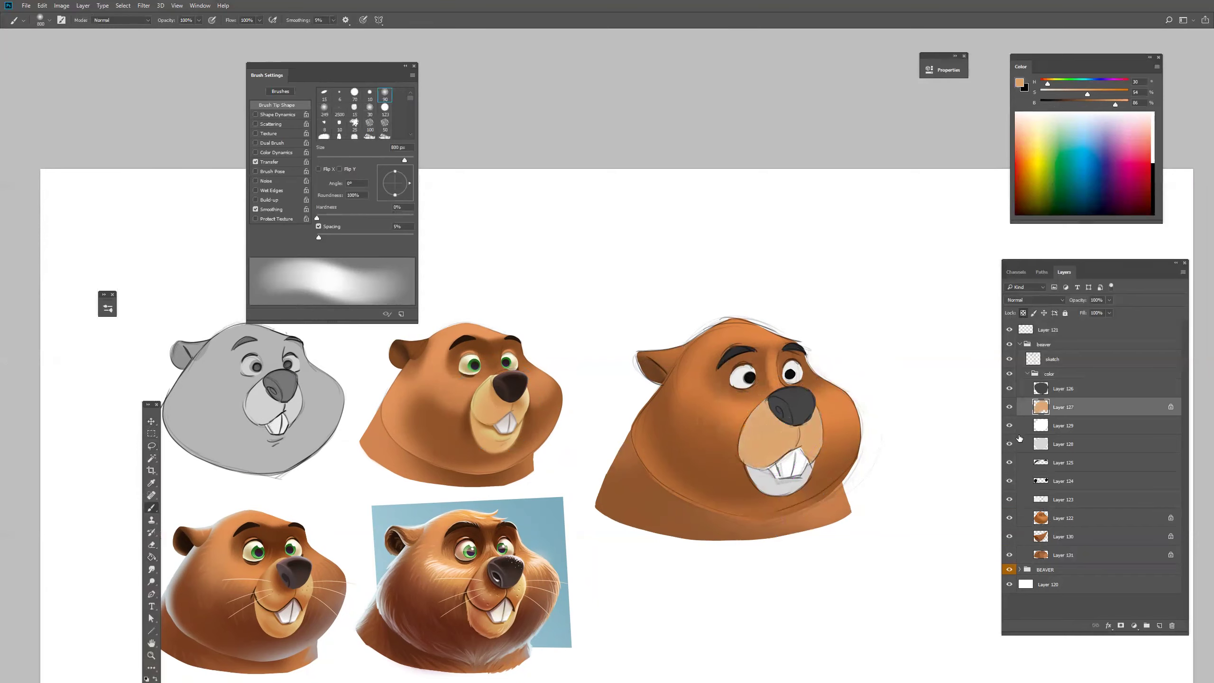
Lock the chin layer's transparency and fill it with the same tan as the muzzle.
click(1028, 445)
key(slash)
key(alt+BackSpace)
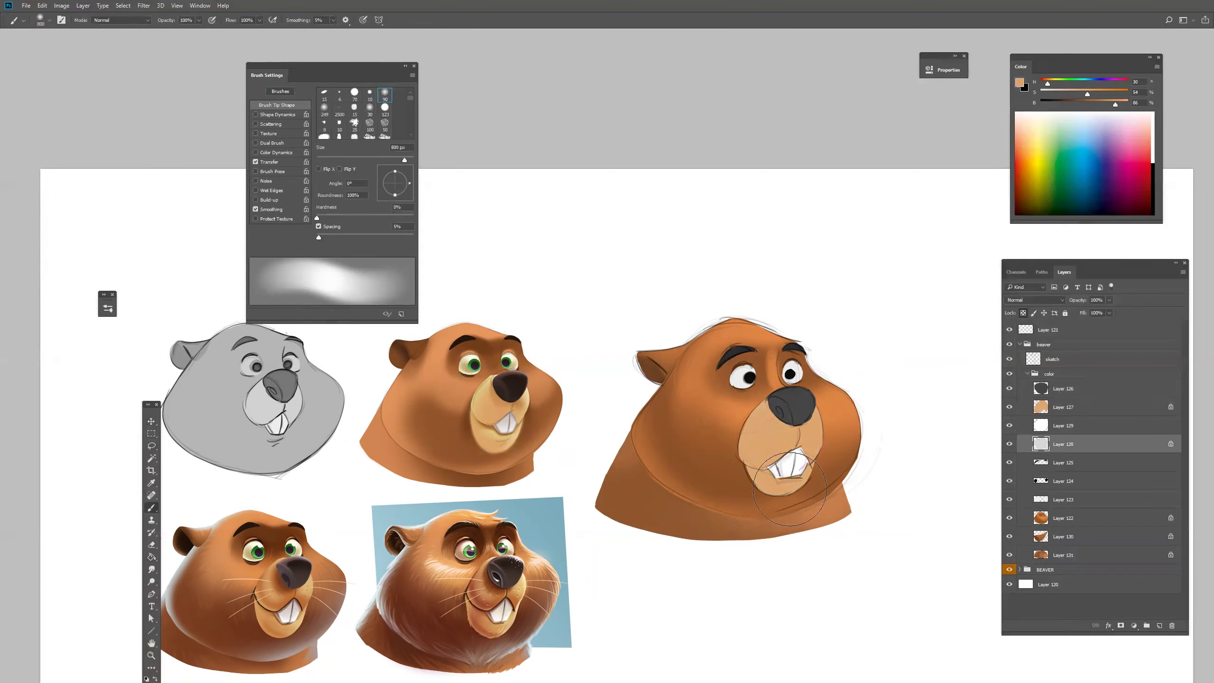
Brush soft yellow tones sampled from the reference muzzle over the muzzle layer, reducing the brush to 400 px.
click(1044, 407)
alt+click(490, 384)
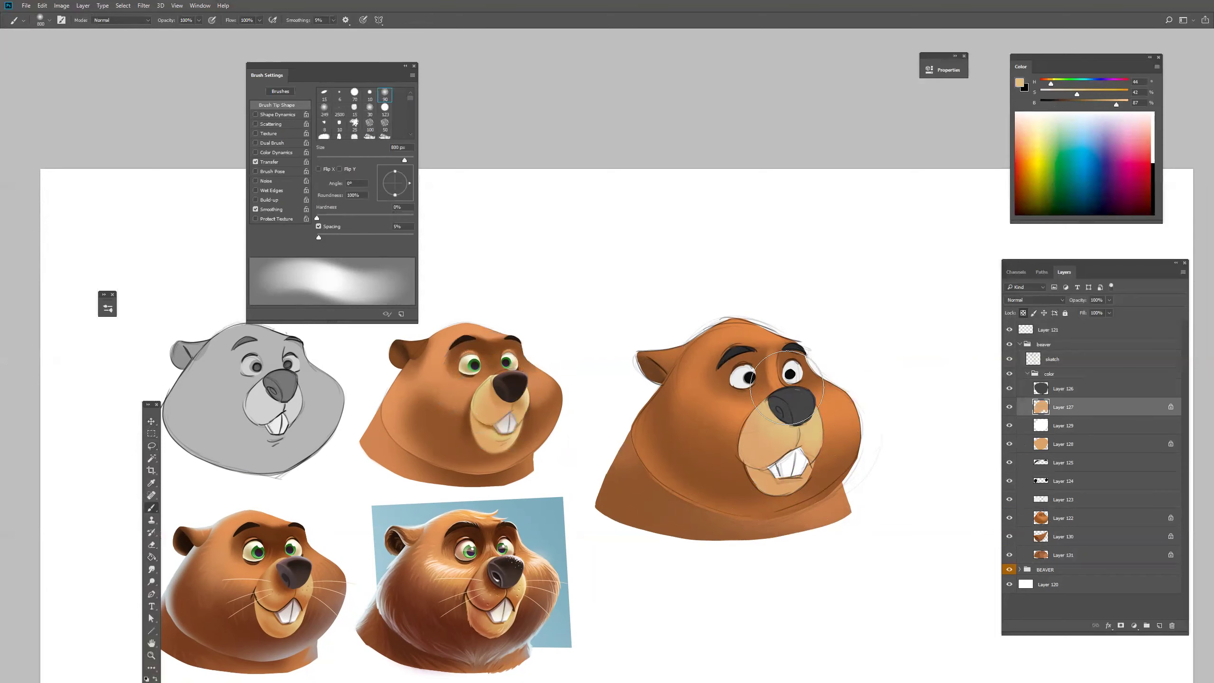
alt+click(498, 392)
key(bracketleft)
key(bracketleft)
key(bracketleft)
key(bracketleft)
drag(788, 412, 779, 417)
Shade the muzzle beneath the nose in darker orange-brown and brighten its far edge with yellow of H 42, S 45, B 95 at 250 px.
click(1102, 104)
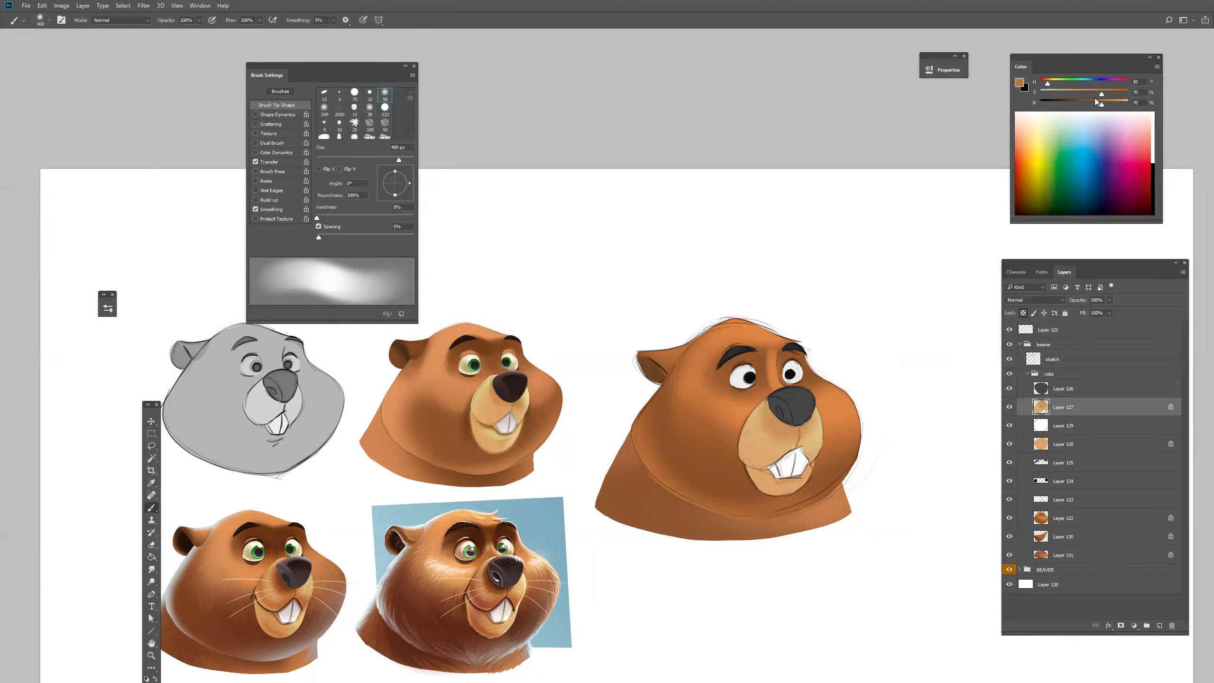
key(bracketleft)
key(bracketleft)
drag(791, 412, 822, 425)
alt+click(822, 424)
click(1124, 104)
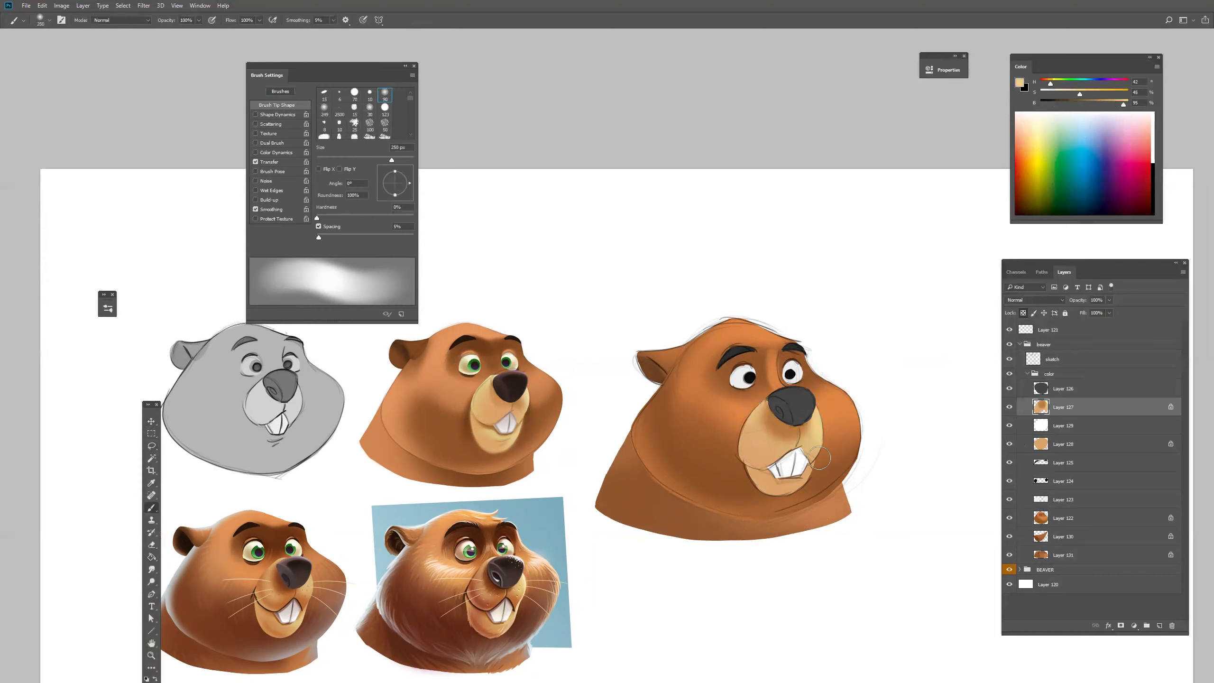
Shade the chin layer with the muzzle's orange-brown and lighten its far side with the sampled yellow.
click(1043, 449)
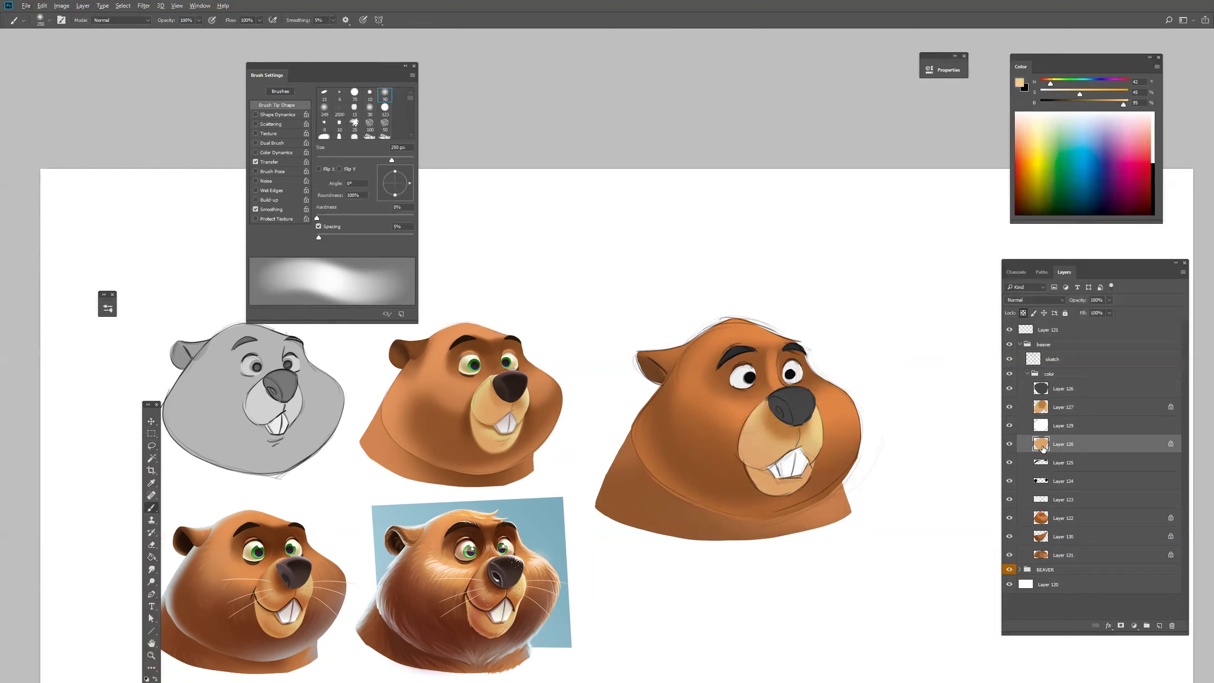
alt+click(779, 432)
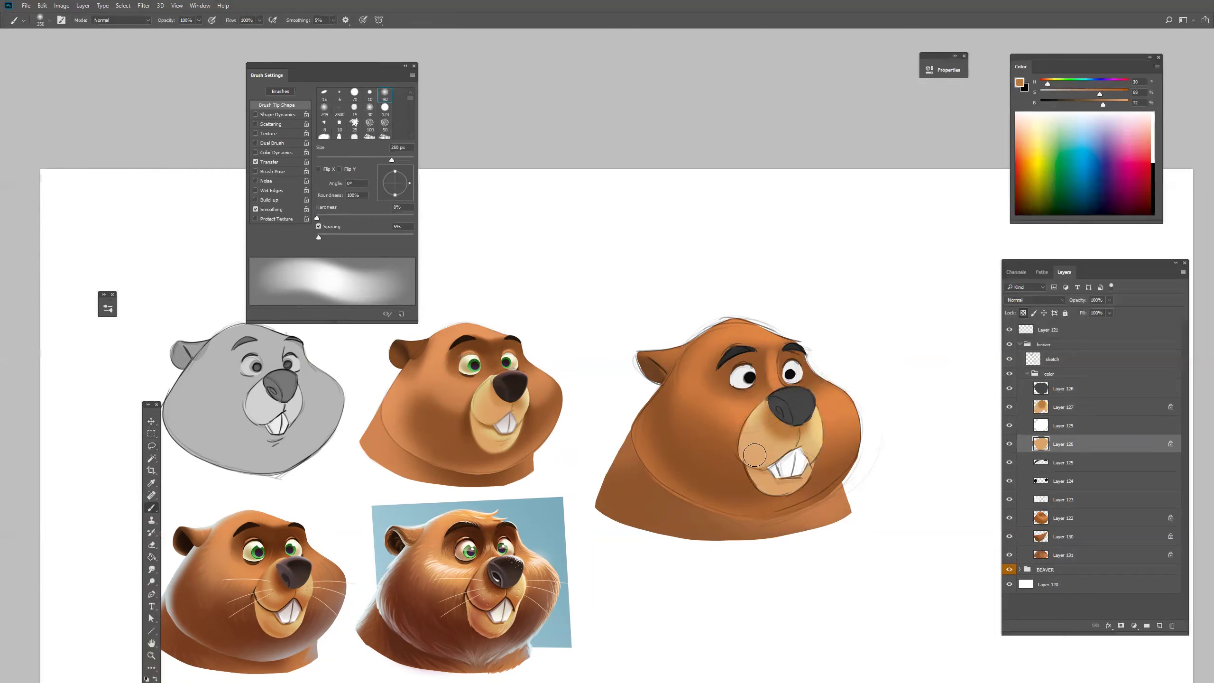
alt+click(821, 430)
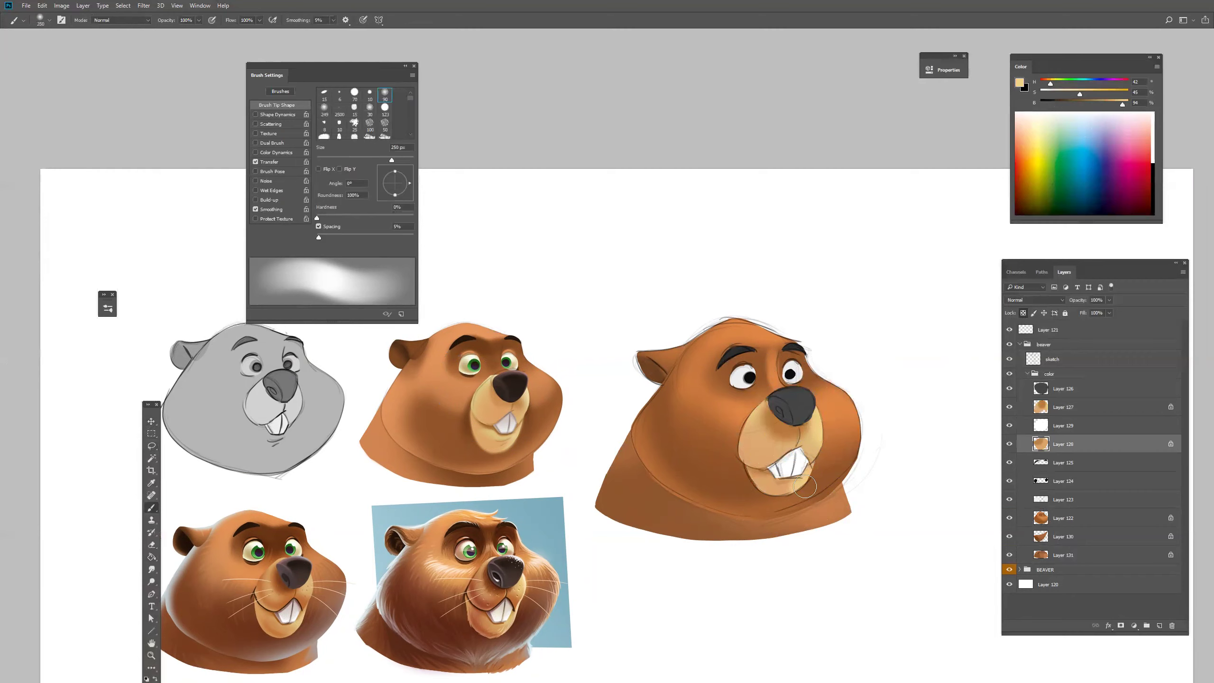
Paint the eye whites pale yellow of H 55, S 10, B 95, based on the reference eye.
scroll(866, 502, up, 1)
ctrl+click(747, 402)
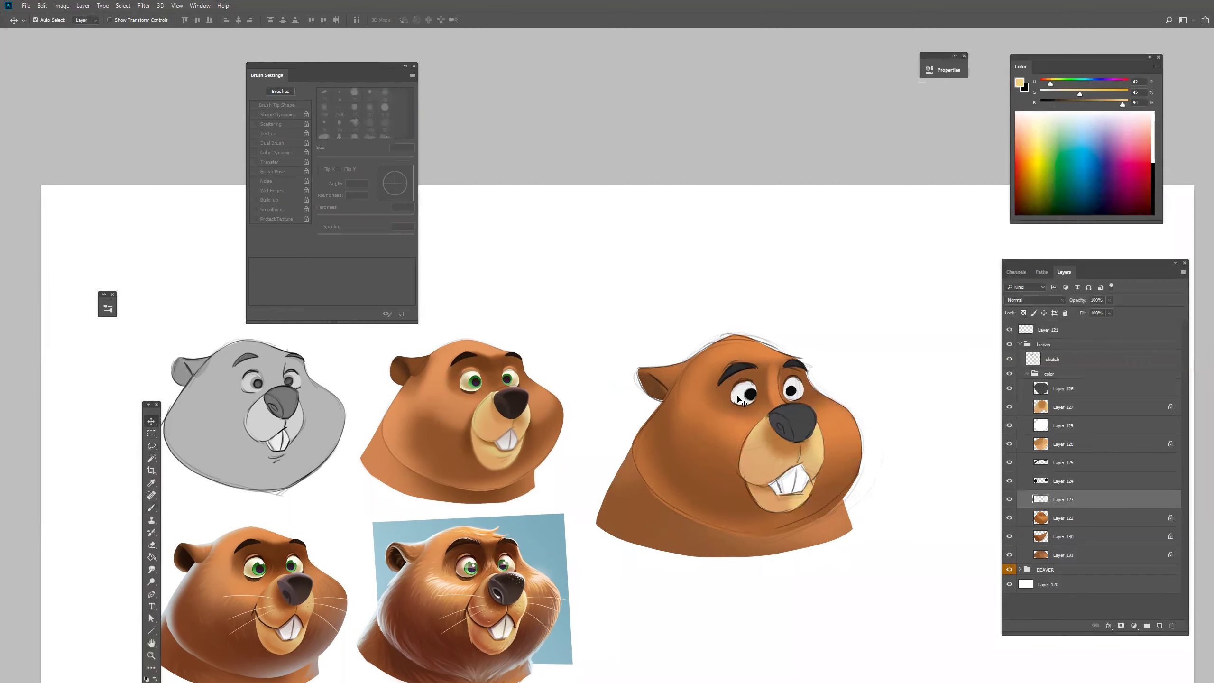
alt+click(470, 379)
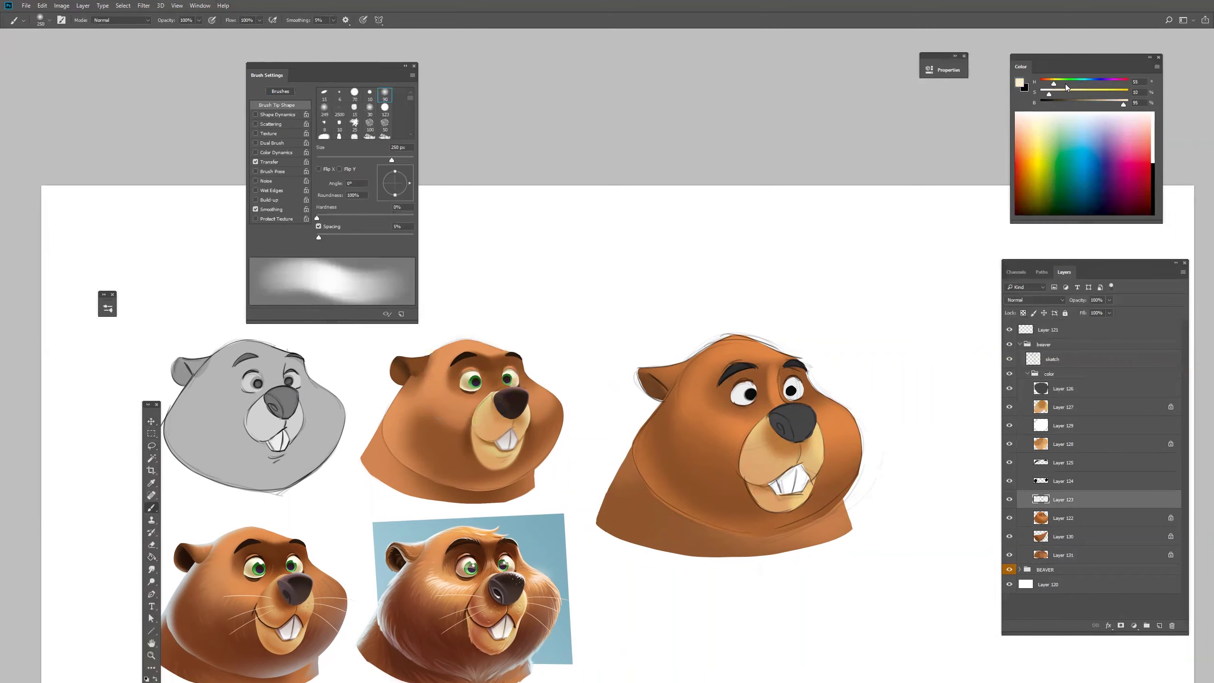
drag(754, 398, 750, 386)
Shade the eye whites with H 55, S 32, B 77 and lighten them with H 55, S 10, B 100 using a 125 px brush.
click(1108, 102)
mouse_move(749, 410)
mouse_down()
mouse_move(755, 372)
mouse_move(805, 406)
mouse_up()
key(bracketleft)
key(bracketleft)
key(bracketleft)
key(bracketleft)
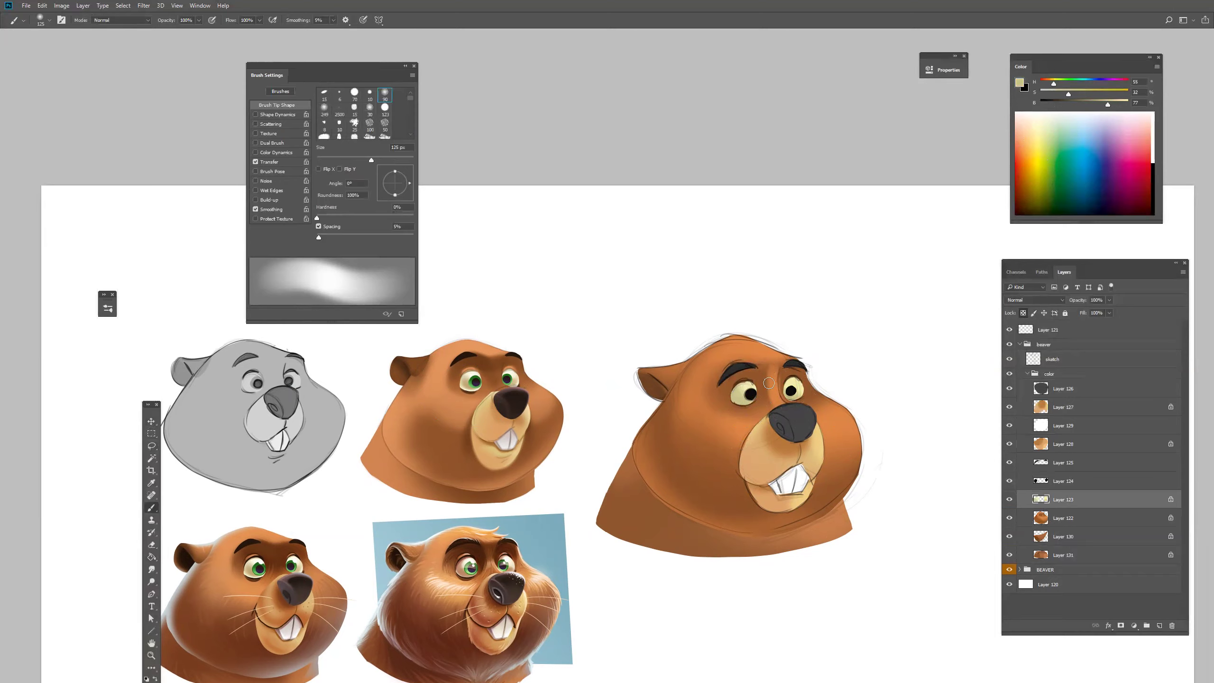
drag(1110, 102, 1131, 103)
click(1058, 94)
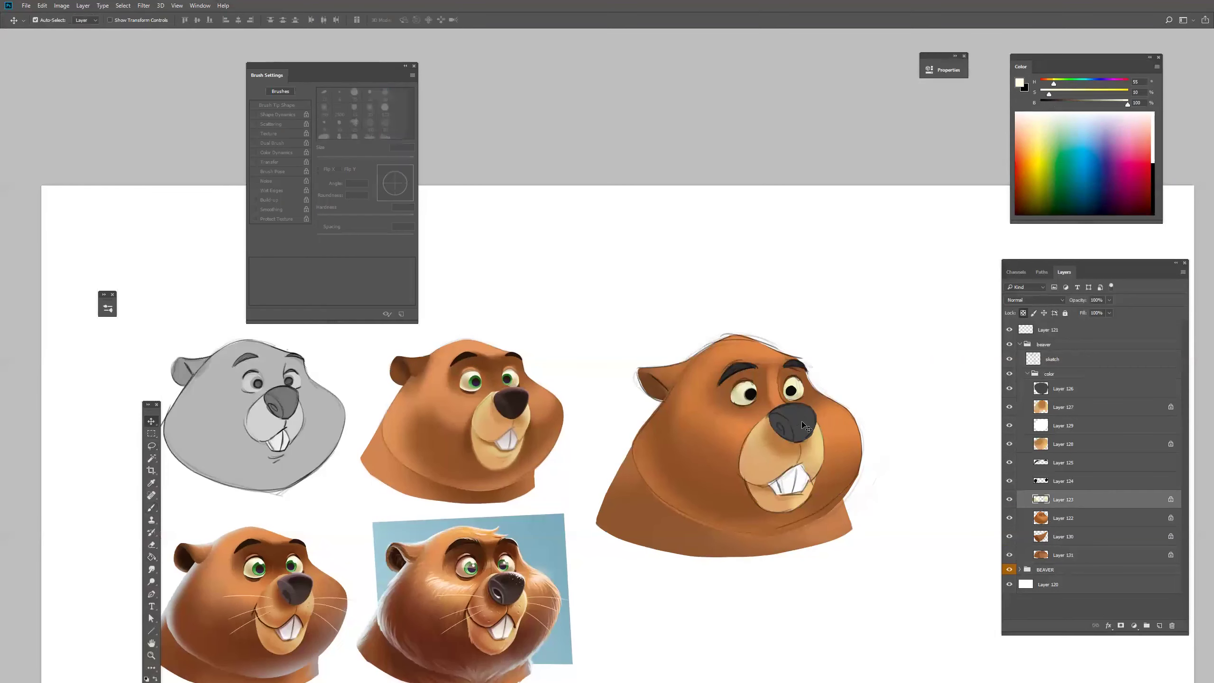
Paint the transparency-locked nose layer with near-black brown sampled from the reference nose, keeping a slightly lighter tone on top.
ctrl+click(857, 364)
alt+click(513, 403)
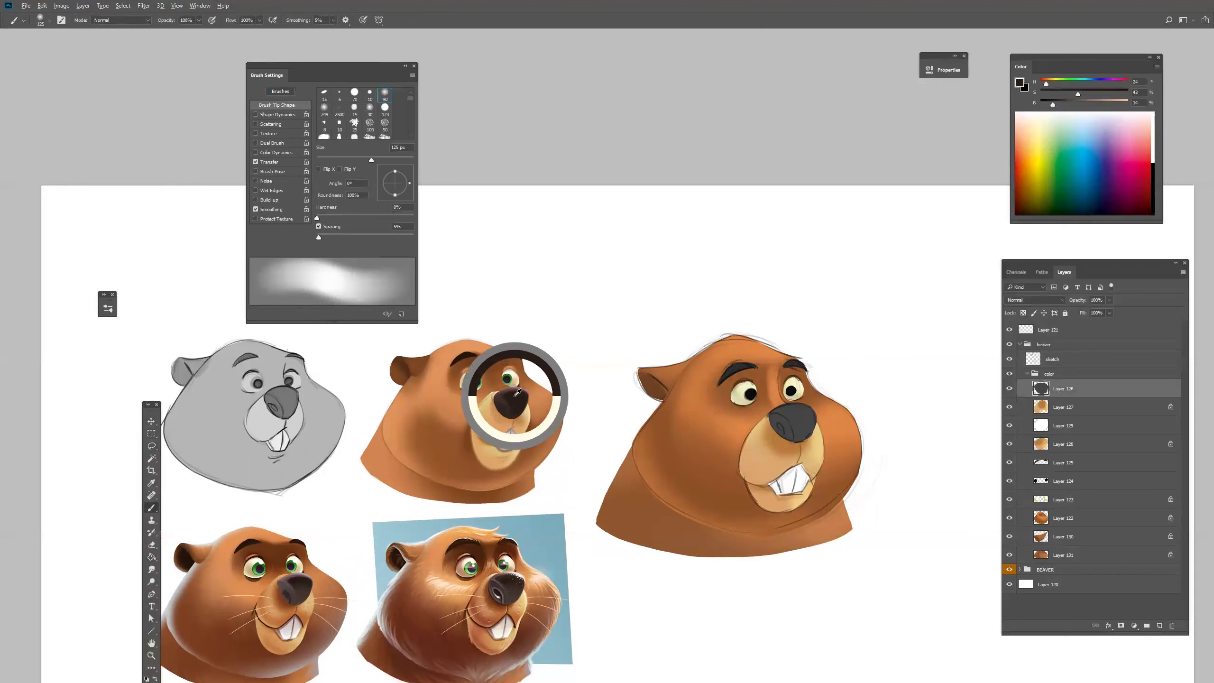
drag(785, 419, 800, 428)
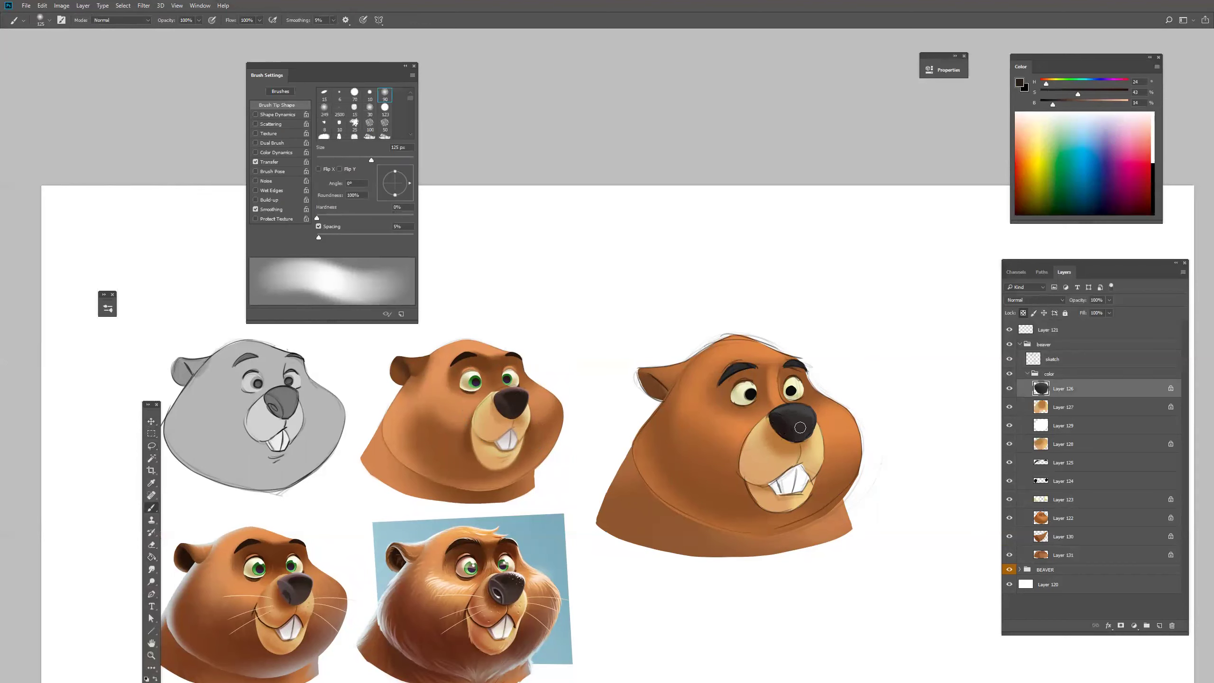
alt+click(807, 406)
mouse_move(841, 521)
mouse_down()
mouse_move(848, 507)
mouse_move(829, 519)
mouse_up()
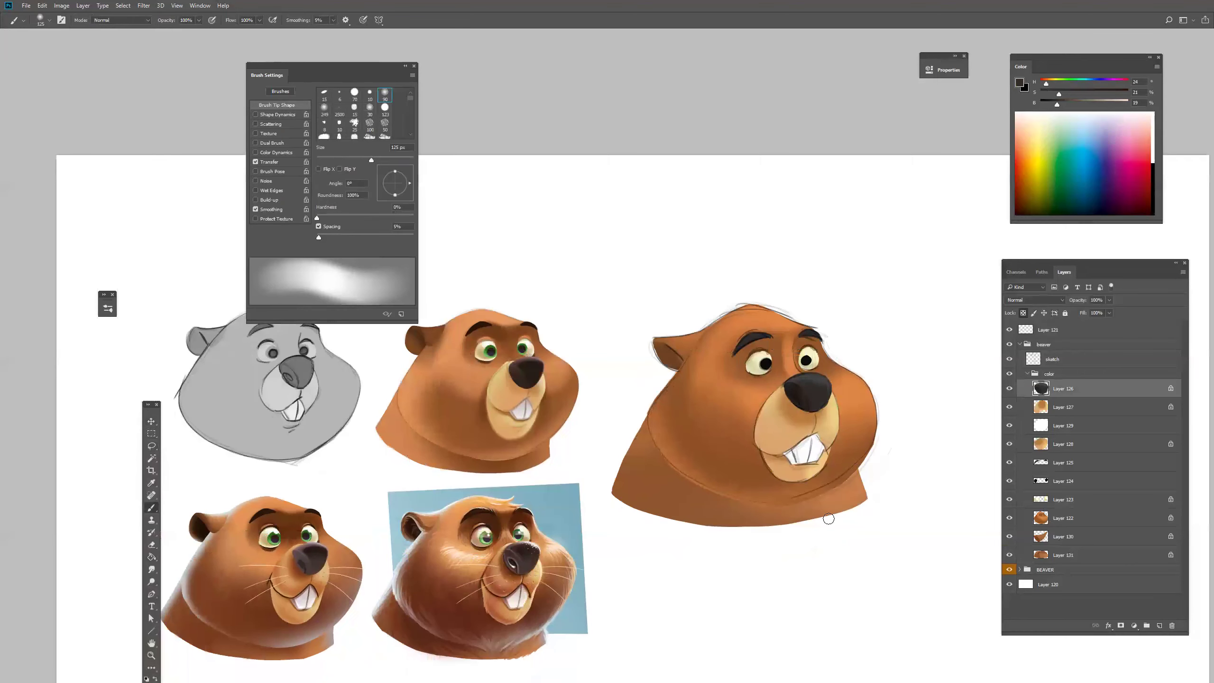
drag(814, 425, 812, 437)
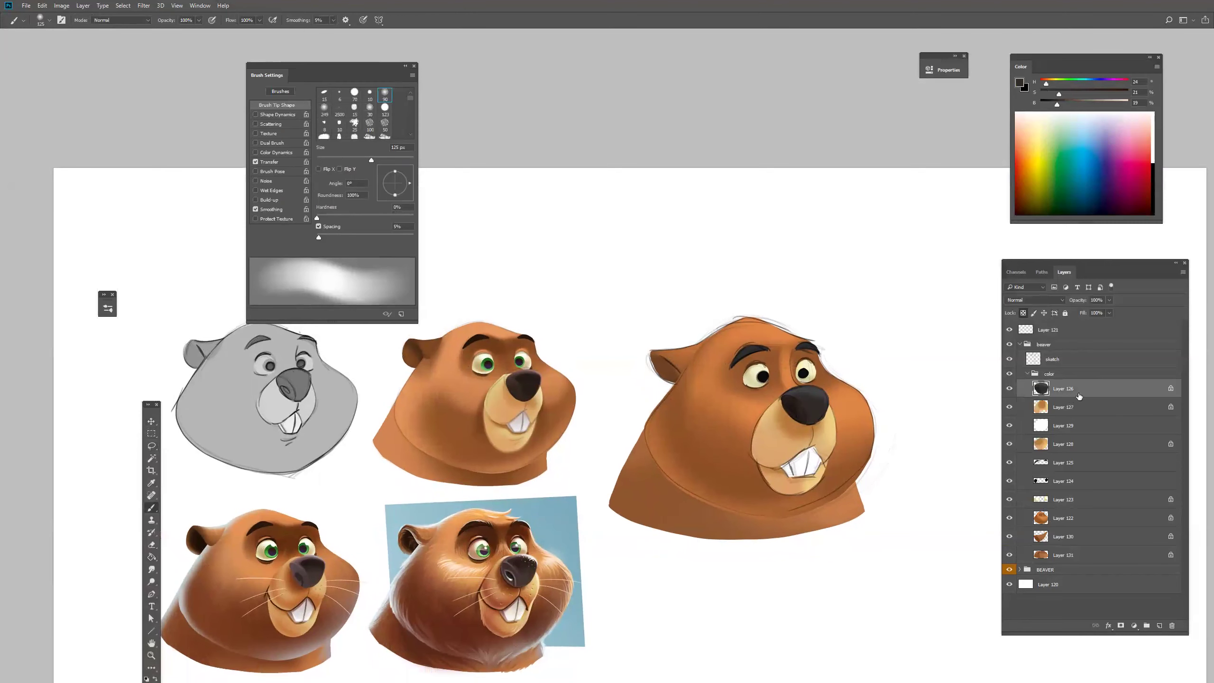
Compare the painting with and without the sketch lines, leaving the sketch layer hidden.
click(1047, 410)
key(v)
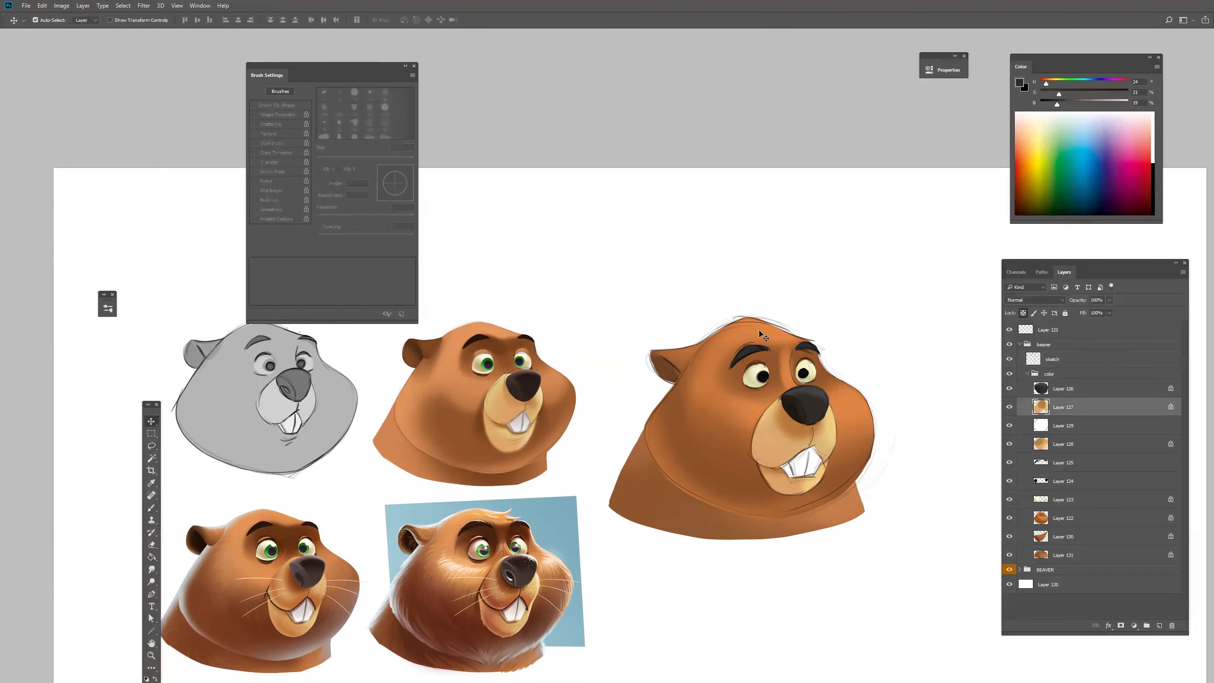
click(1038, 364)
click(1010, 359)
click(1010, 358)
click(1010, 359)
click(1011, 358)
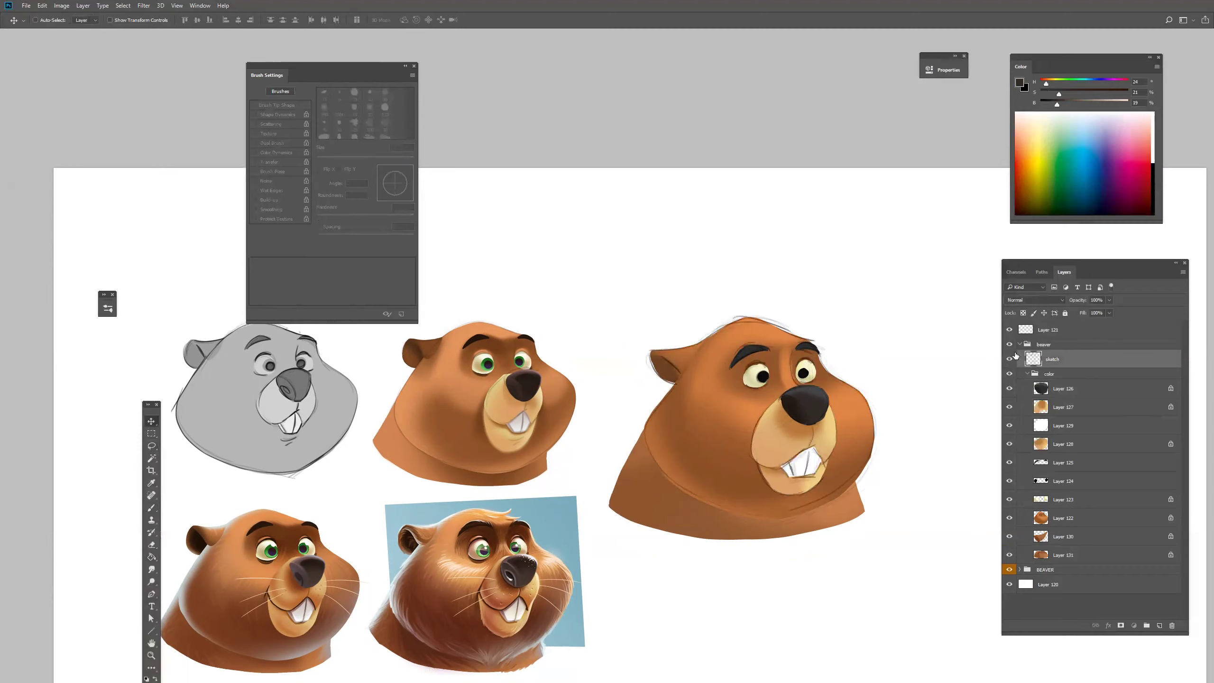
click(1010, 359)
click(1010, 359)
click(1010, 358)
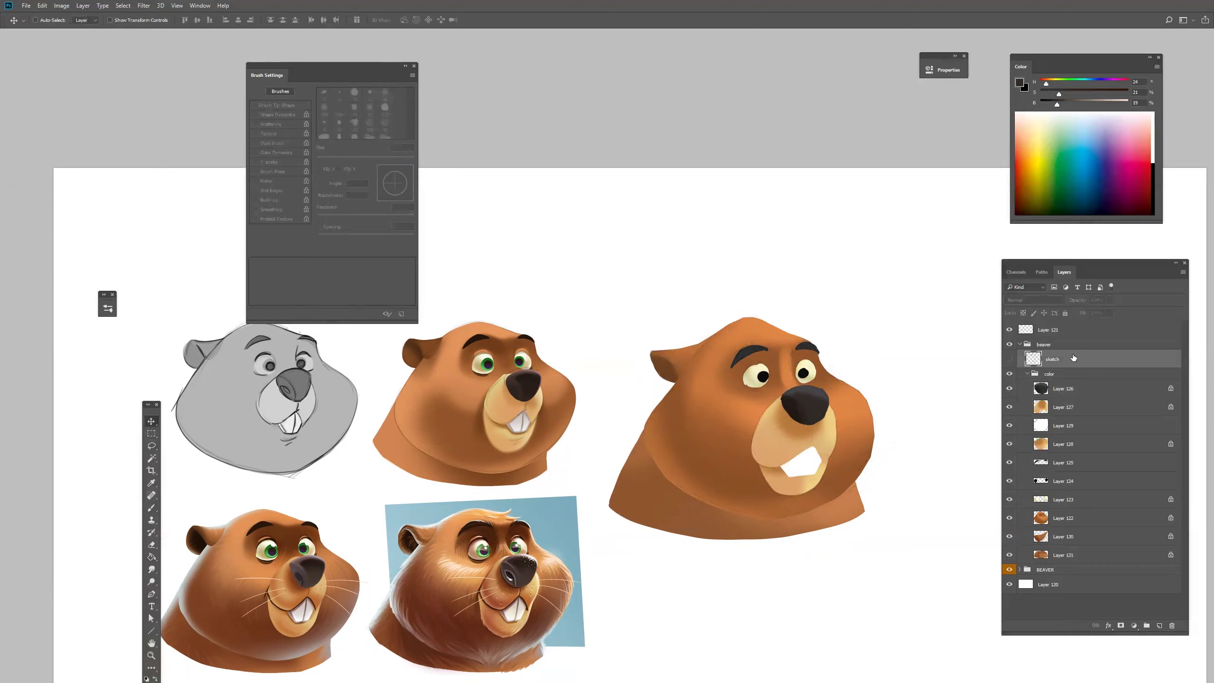
Add a new layer above the nose layer and set up a smaller hard round brush with Shape Dynamics on and Transfer off.
click(1046, 389)
click(1166, 624)
key(b)
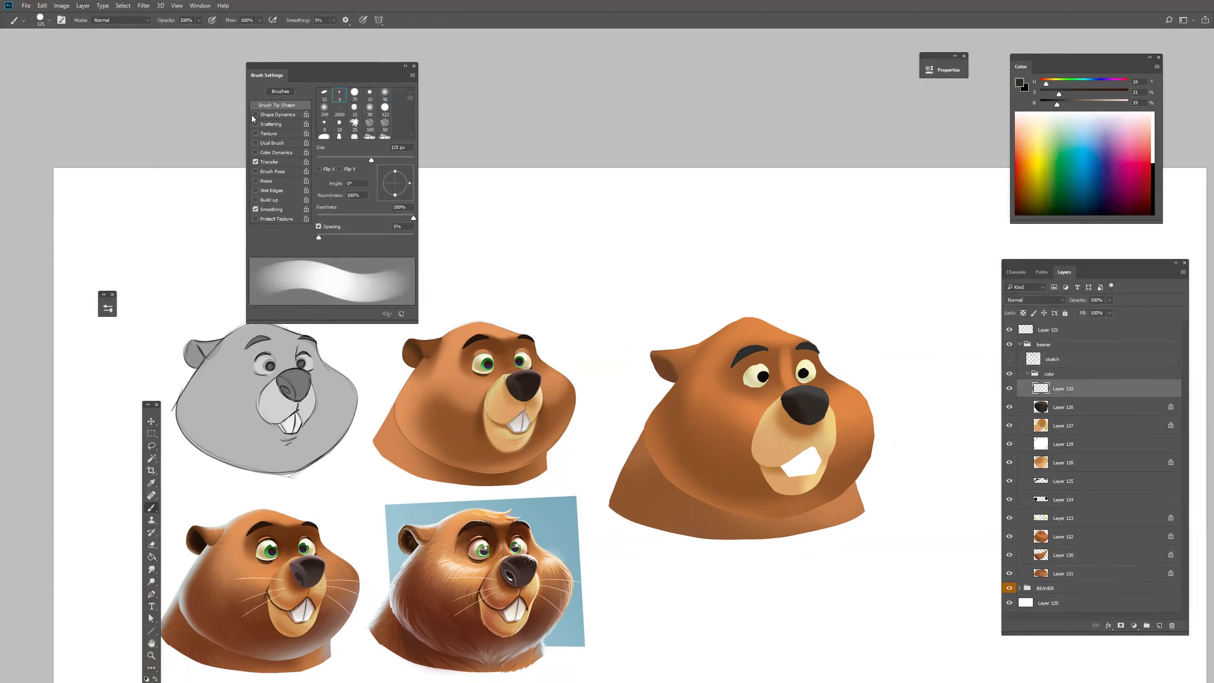
click(255, 115)
key(bracketleft)
key(bracketleft)
key(bracketleft)
key(bracketleft)
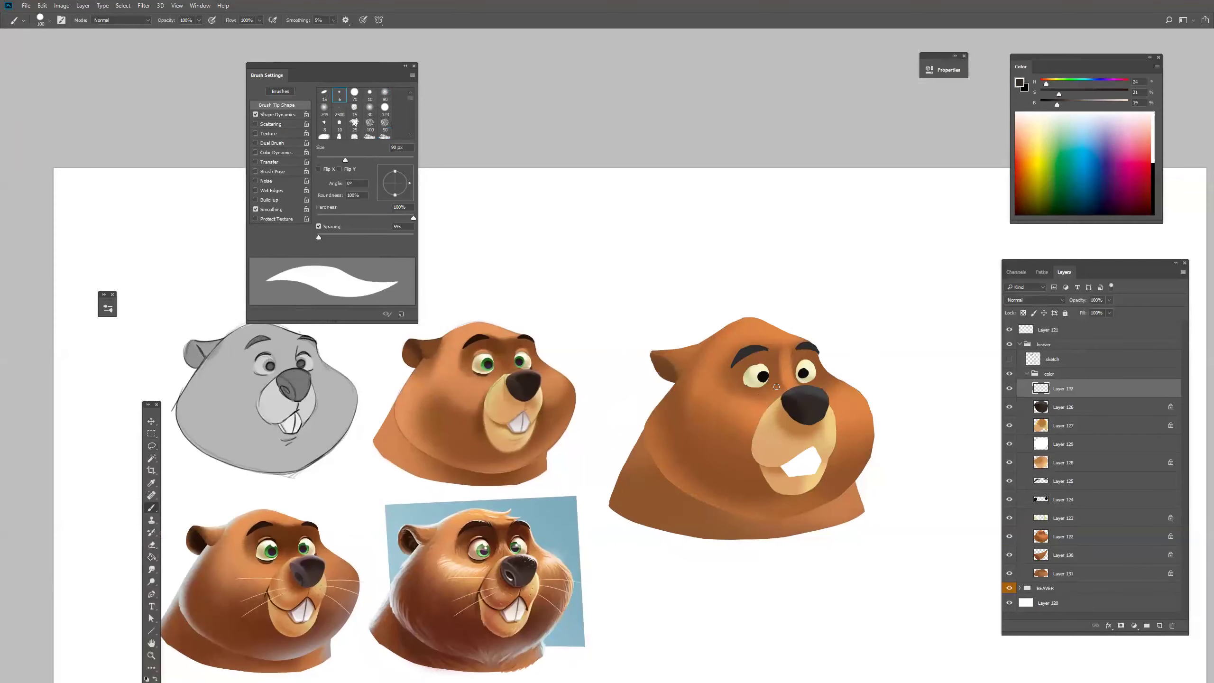
Outline both eyes with thin dark brown lines using the hard brush at 15 px.
scroll(749, 362, up, 3)
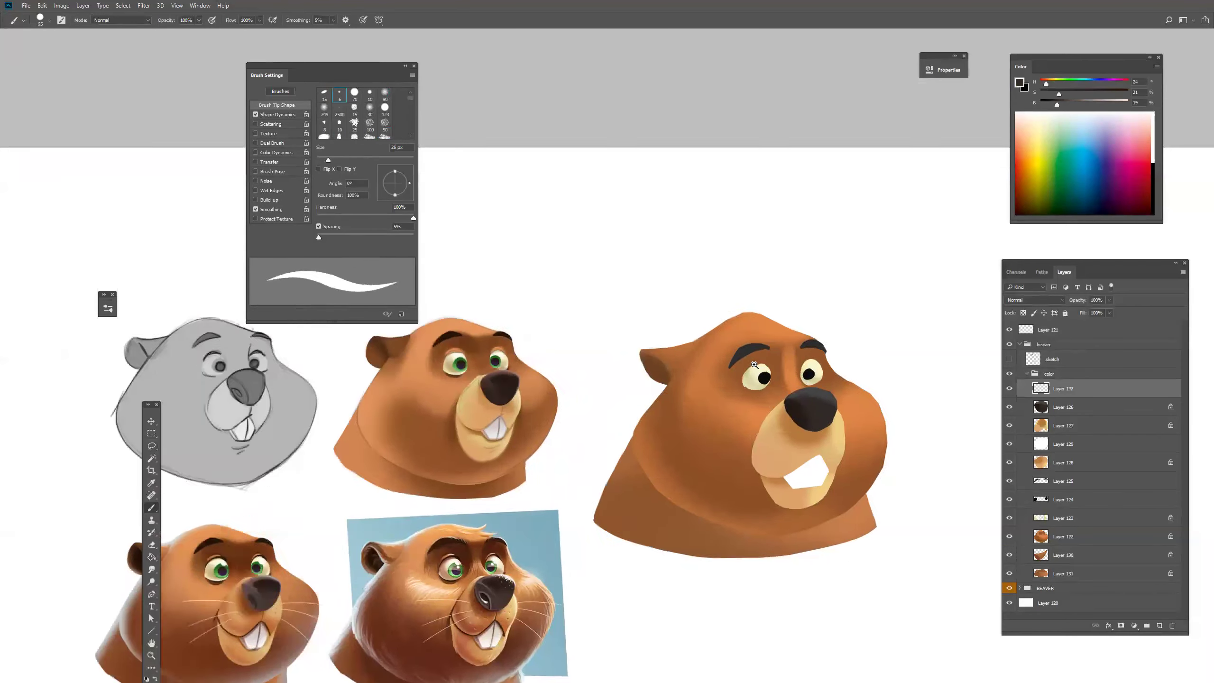
alt+click(794, 399)
key(bracketleft)
key(bracketleft)
mouse_move(735, 401)
mouse_down()
mouse_move(777, 365)
mouse_move(740, 407)
mouse_move(772, 409)
mouse_up()
drag(845, 365, 862, 362)
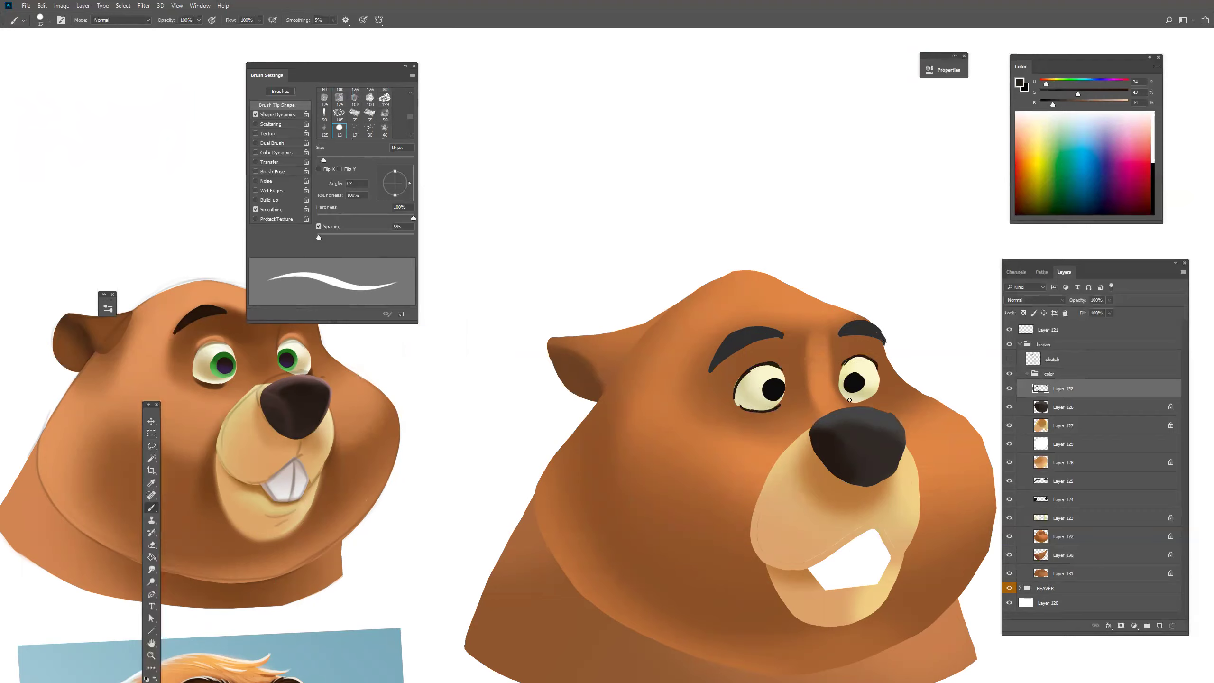
Draw the lip line from nose to mouth on a new layer above the muzzle in brown of H 30, S 85, B 37 at 20 px.
drag(850, 497, 775, 449)
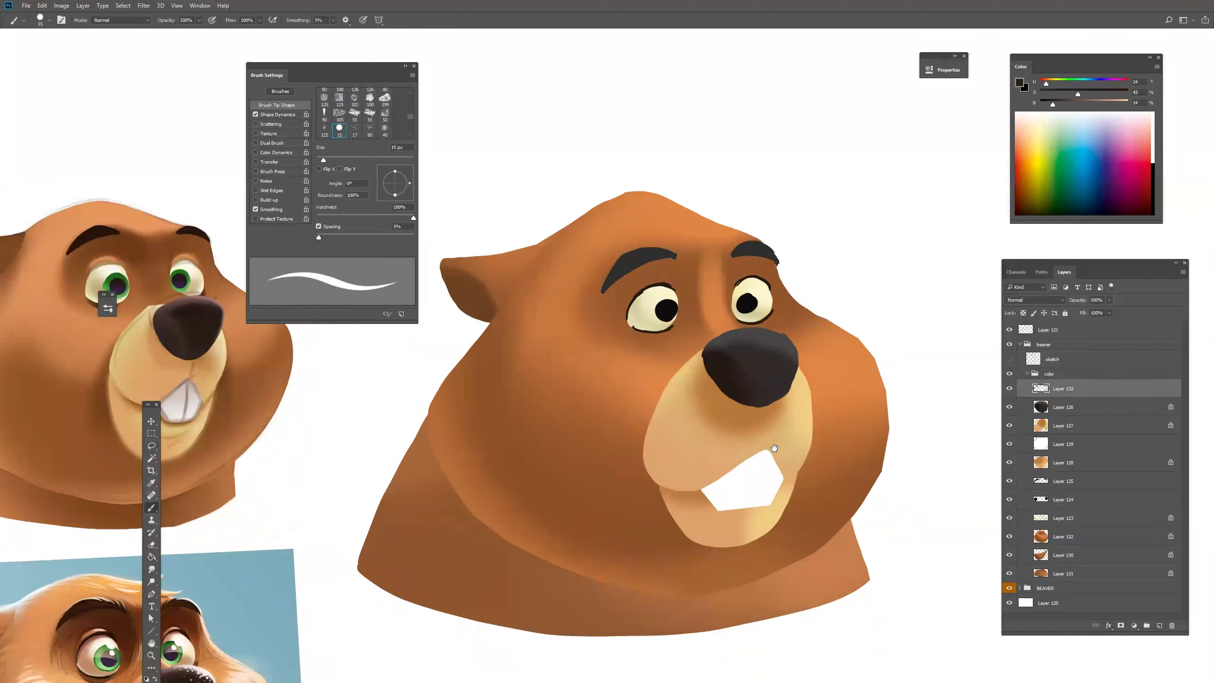
ctrl+click(775, 446)
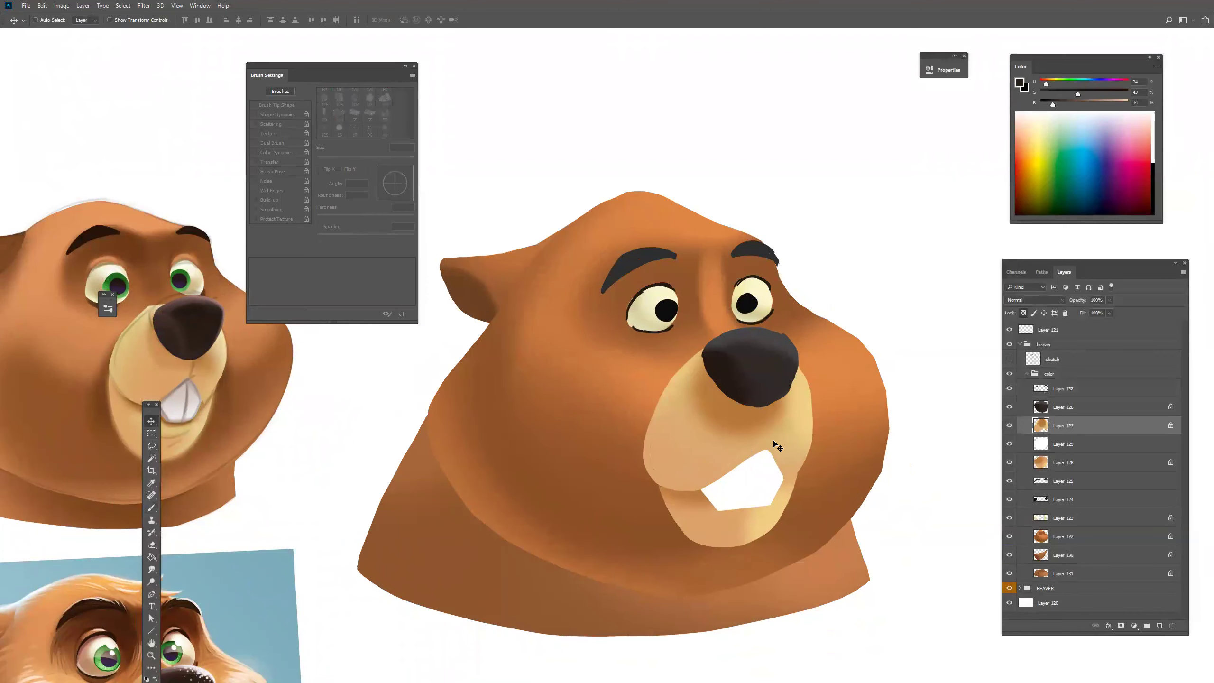
click(1165, 627)
key(b)
alt+click(754, 413)
click(1073, 101)
click(1115, 92)
key(bracketright)
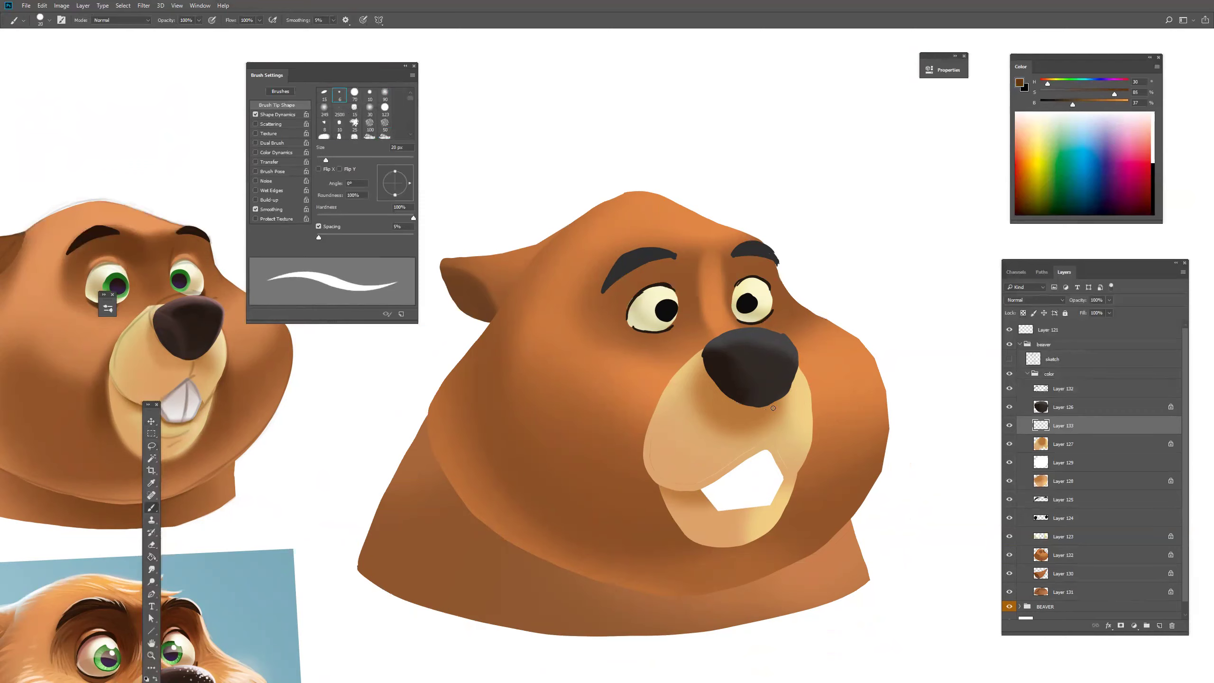
drag(771, 426, 770, 406)
Extend the lip line along the muzzle edge and around the upper edge of the teeth, adding a mouth-corner crease in brown.
click(335, 20)
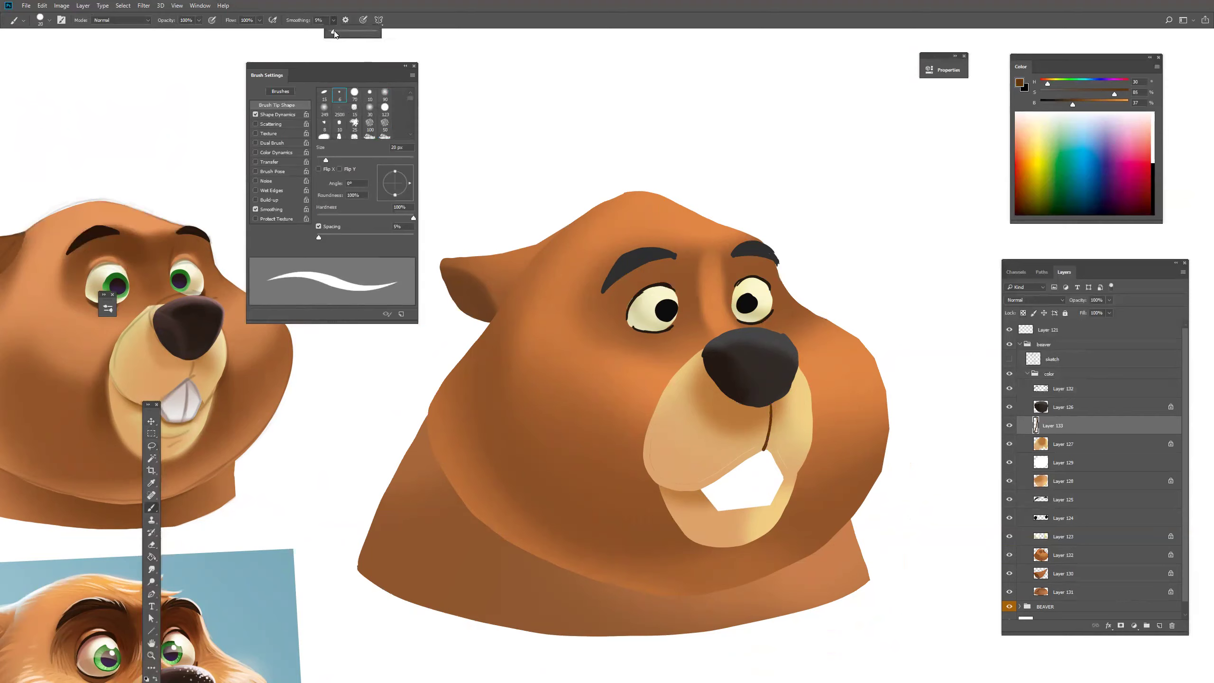
click(333, 20)
mouse_move(646, 424)
mouse_down()
mouse_move(629, 434)
mouse_move(649, 474)
mouse_move(690, 493)
mouse_move(725, 476)
mouse_up()
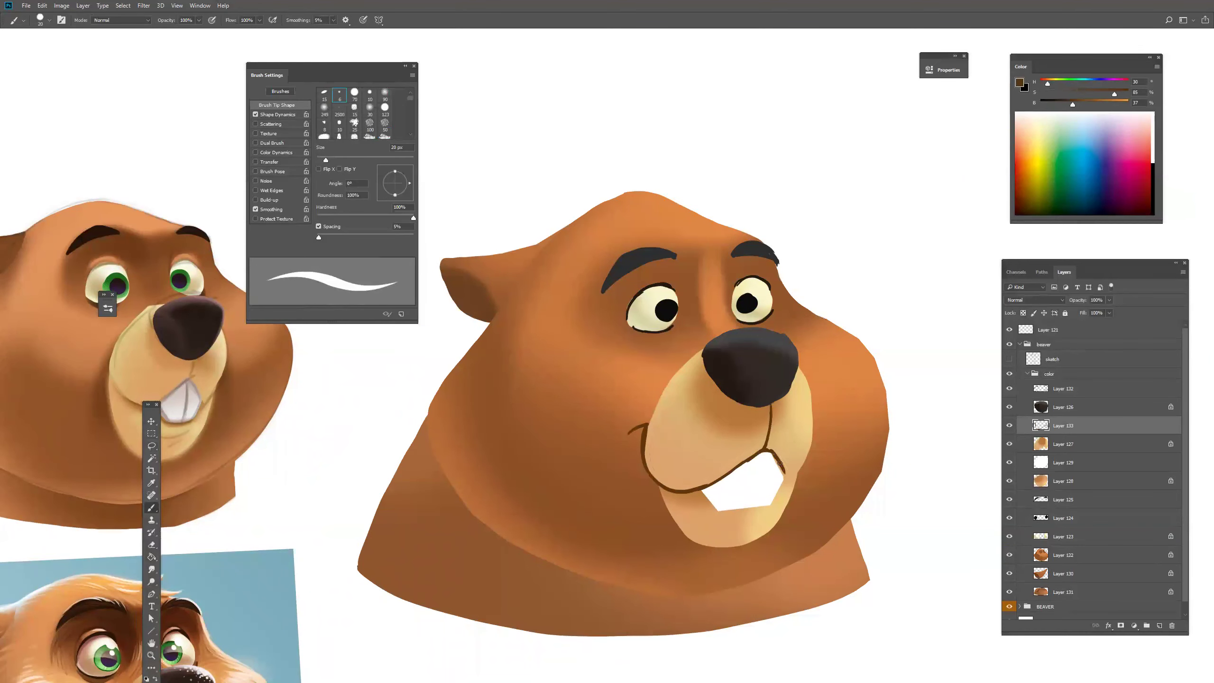
scroll(803, 440, down, 3)
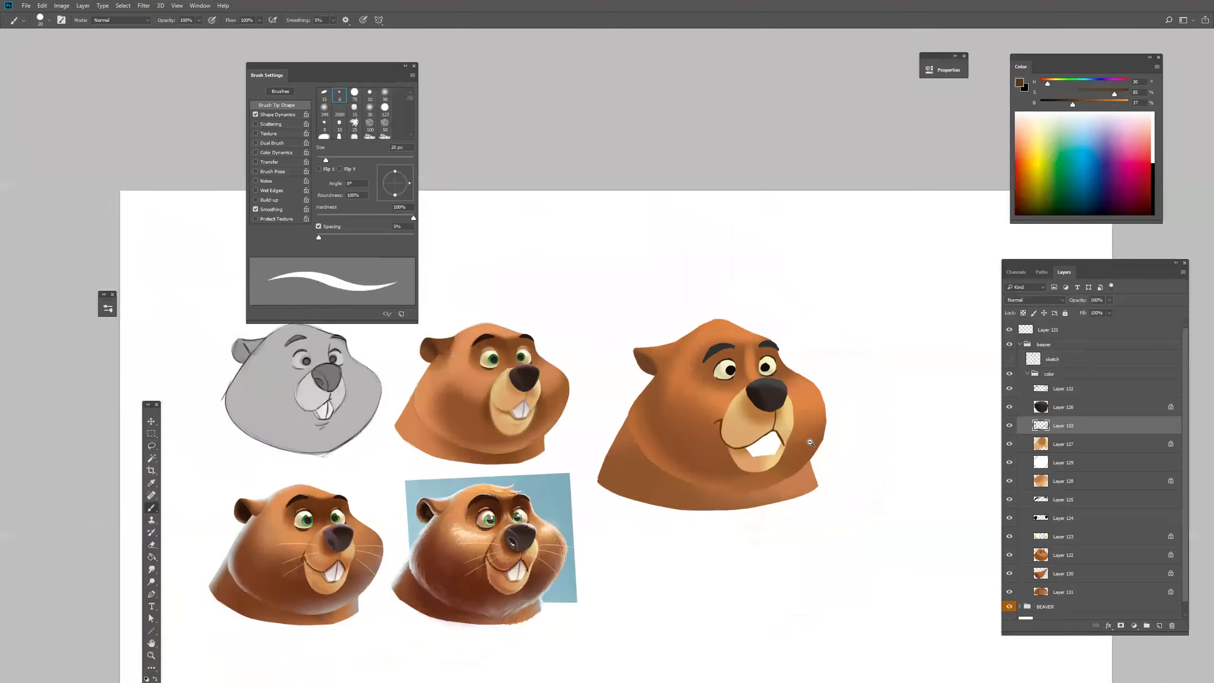
scroll(811, 442, down, 1)
scroll(803, 443, up, 3)
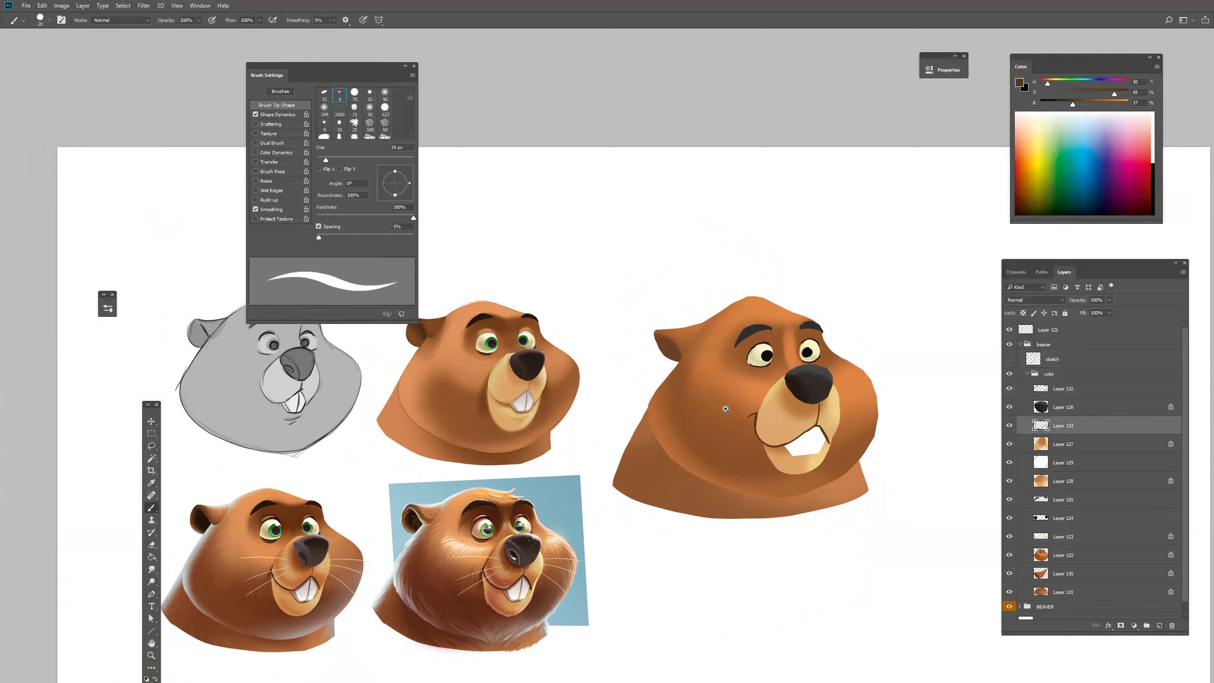
Select the nose layer and set up a 50 px hard round brush with Shape Dynamics off and Transfer on.
ctrl+click(809, 395)
ctrl+click(813, 387)
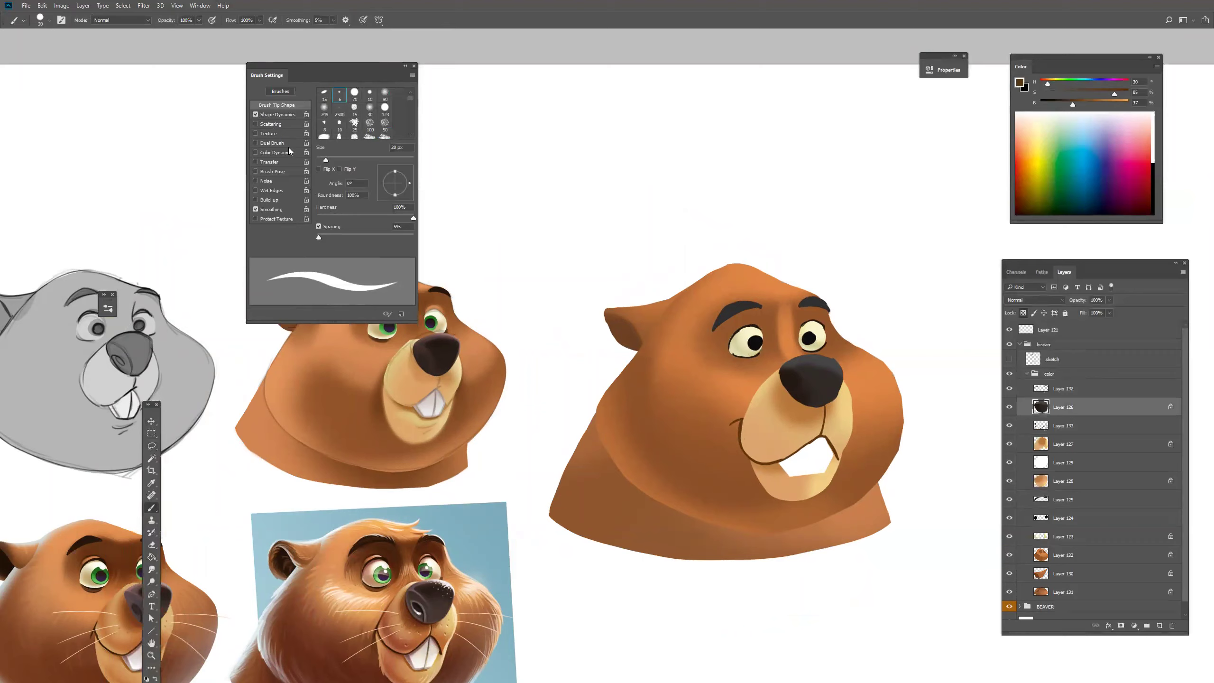
click(256, 115)
click(256, 162)
drag(414, 218, 385, 218)
scroll(364, 115, up, 2)
click(355, 128)
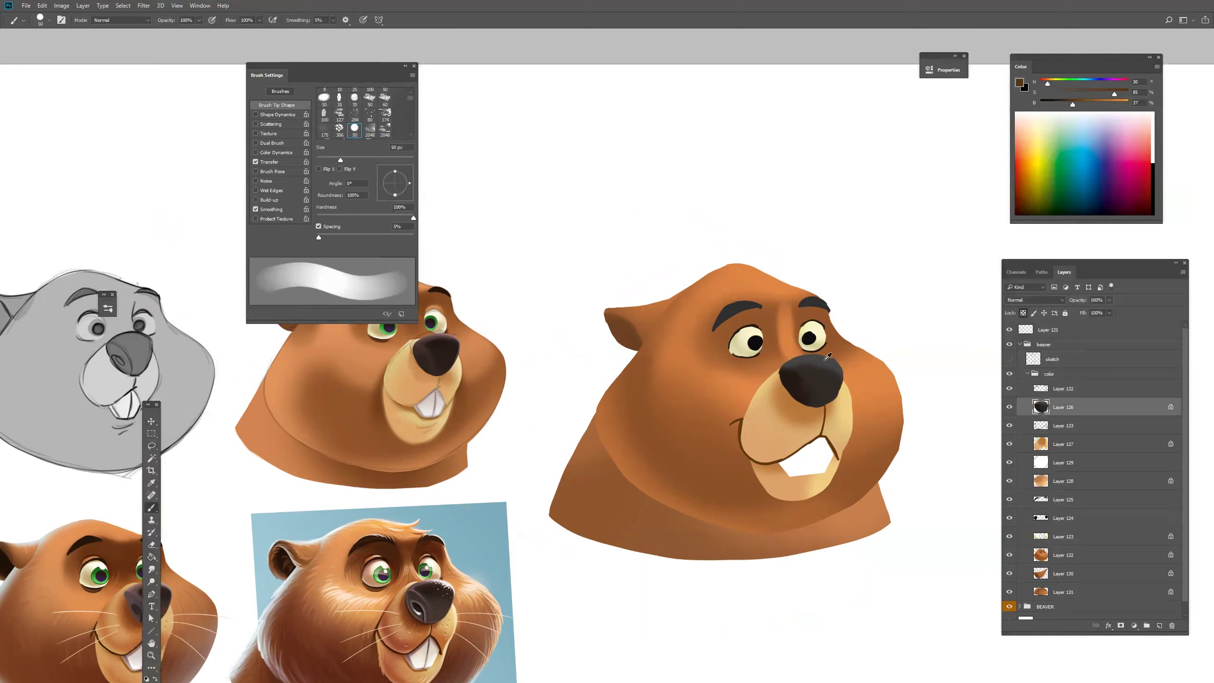
Shade the nose with a muted purple-grey of H 270, S 11, B 35 at 90 px.
alt+click(801, 358)
click(1075, 104)
drag(1113, 84, 1104, 85)
click(1054, 94)
key(bracketright)
key(bracketright)
key(bracketright)
key(bracketright)
mouse_move(818, 374)
mouse_down()
mouse_move(834, 383)
mouse_move(824, 408)
mouse_up()
mouse_move(792, 354)
mouse_down()
mouse_move(822, 403)
mouse_move(782, 360)
mouse_move(819, 368)
mouse_move(784, 362)
mouse_move(820, 405)
mouse_move(800, 371)
mouse_up()
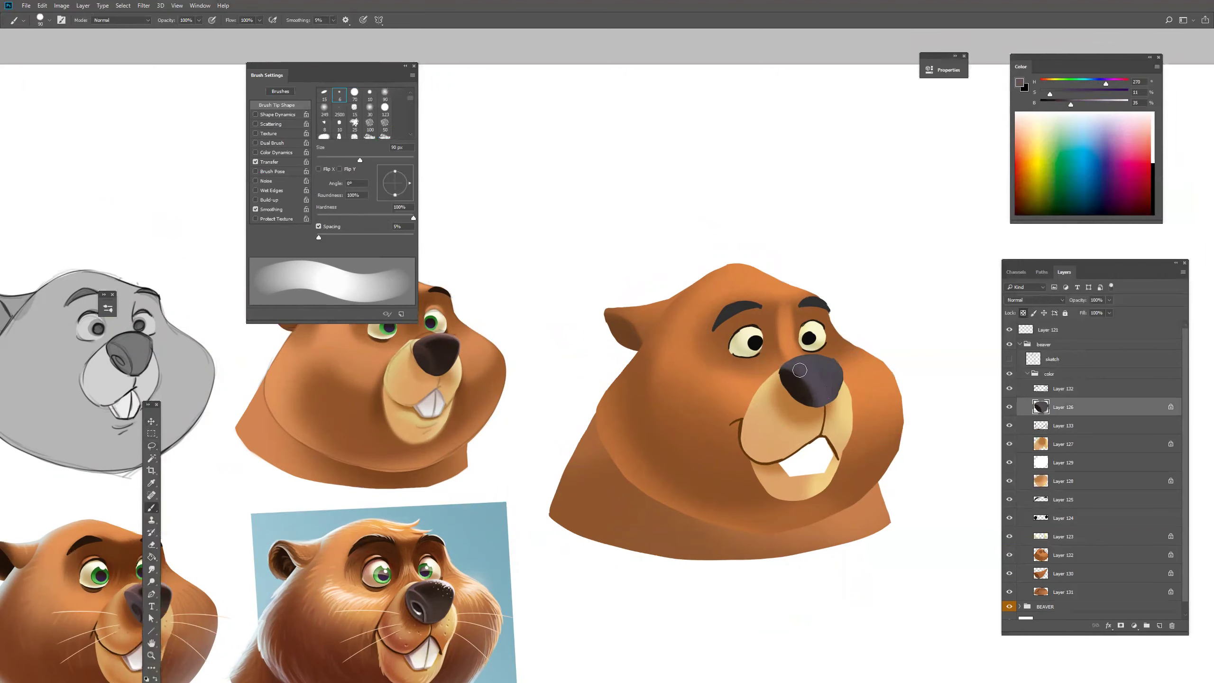
Paint the nostril on the nose with sampled greys and black from the pupil, using the brush at 15 px.
alt+click(829, 372)
key(bracketleft)
key(bracketleft)
key(bracketleft)
key(bracketleft)
key(bracketleft)
key(bracketleft)
key(bracketleft)
key(bracketleft)
key(bracketleft)
key(bracketleft)
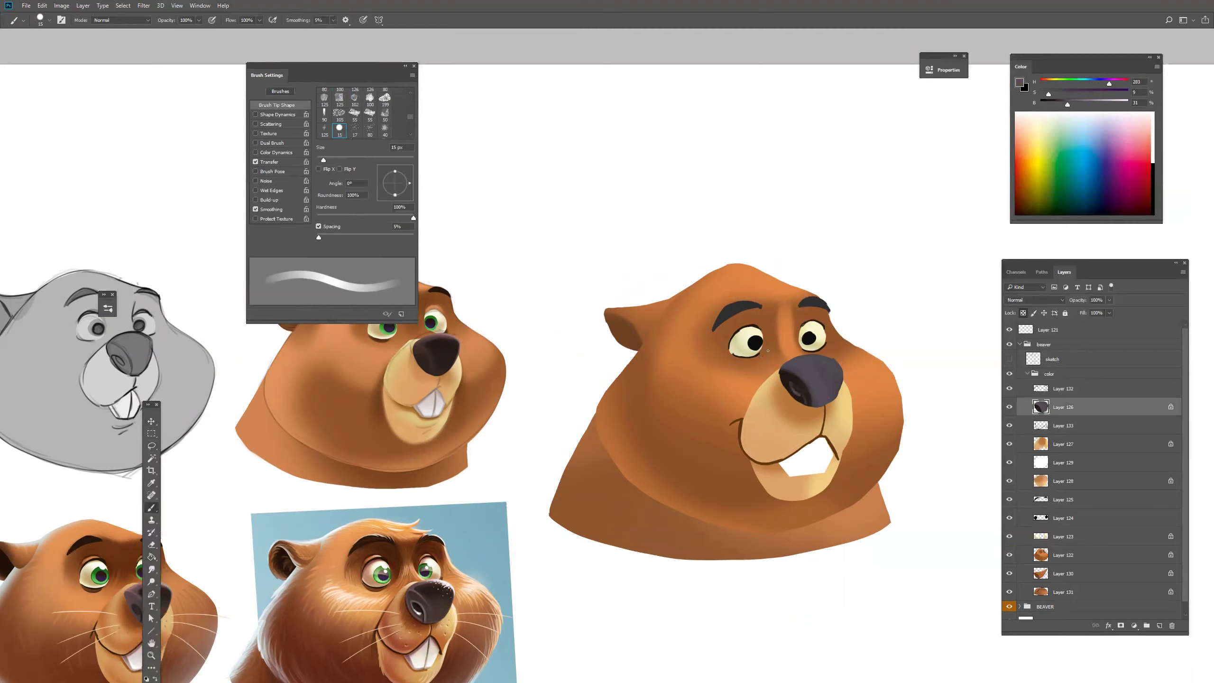
alt+click(803, 378)
drag(794, 389, 799, 399)
alt+click(794, 381)
alt+click(808, 339)
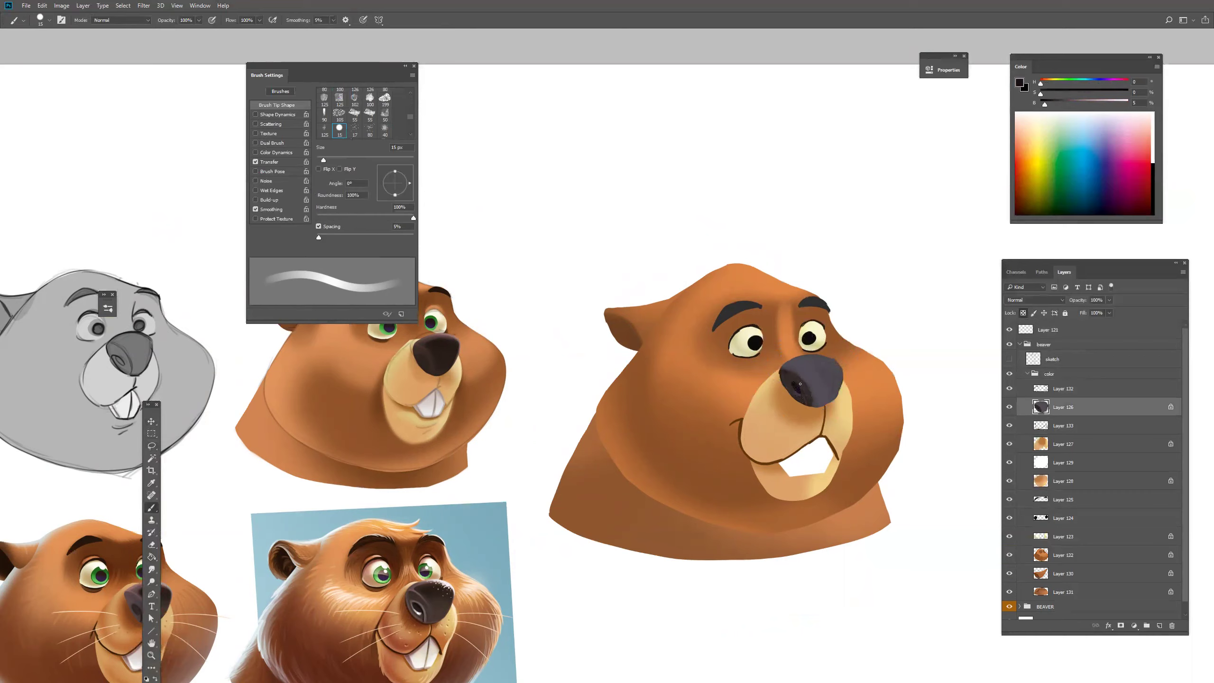
Brush a soft light grey highlight of brightness 88 across the top of the nose at 175 px and 0% hardness.
alt+click(812, 361)
click(1117, 104)
click(317, 217)
key(bracketright)
key(bracketright)
key(bracketright)
key(bracketright)
key(bracketright)
key(bracketright)
key(bracketright)
key(bracketright)
key(bracketright)
key(bracketright)
key(bracketright)
key(bracketright)
key(bracketright)
key(bracketright)
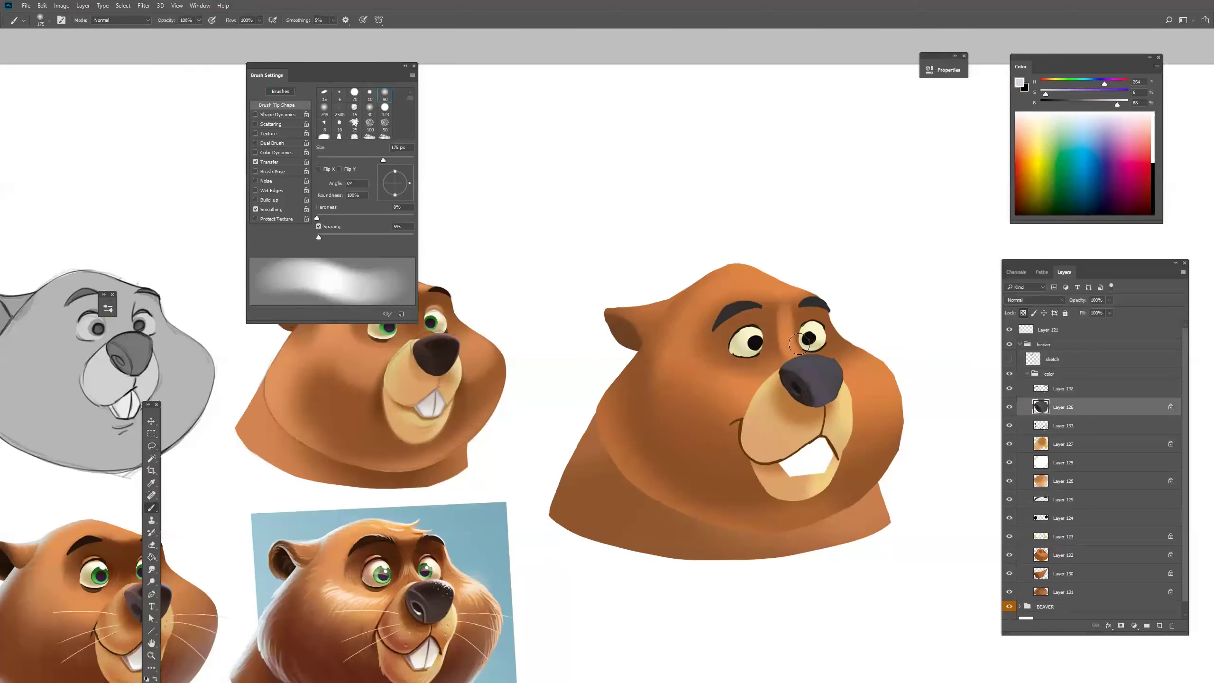
mouse_move(791, 357)
mouse_down()
mouse_move(847, 357)
mouse_move(865, 288)
mouse_move(850, 362)
mouse_move(858, 388)
mouse_move(838, 344)
mouse_up()
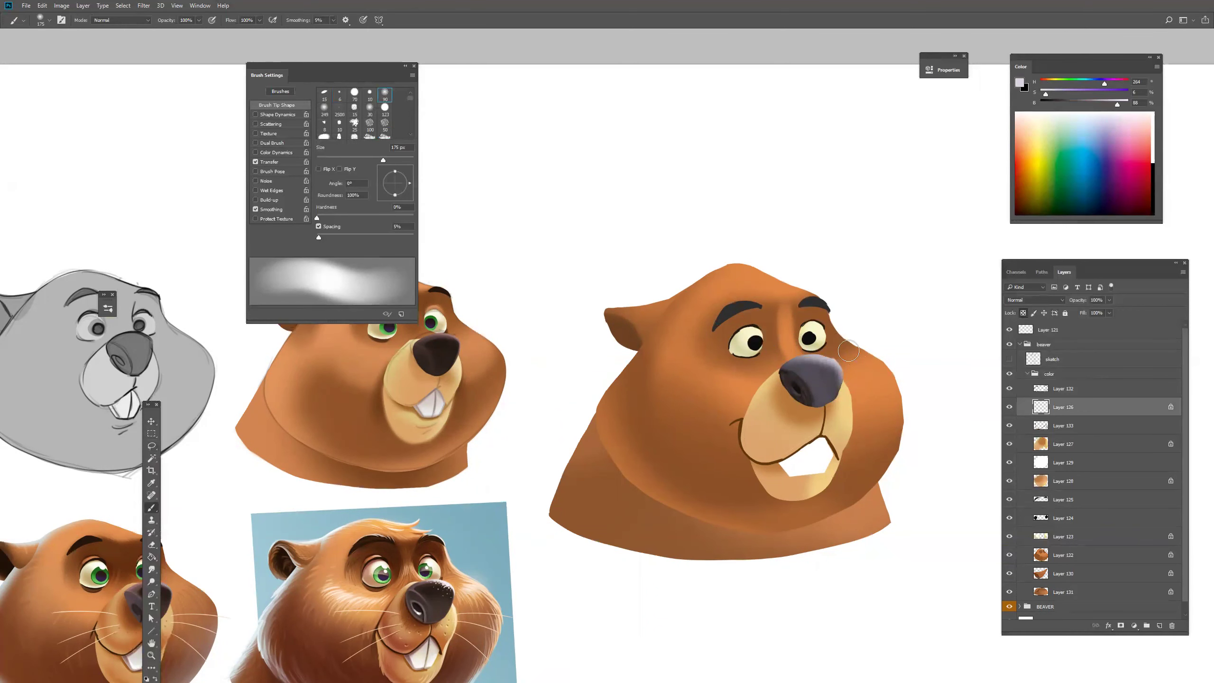
Lock the teeth layer's transparent pixels and softly shade the teeth edges with a grey-brown of brightness 58 at 60 px.
drag(841, 471, 832, 472)
ctrl+click(806, 460)
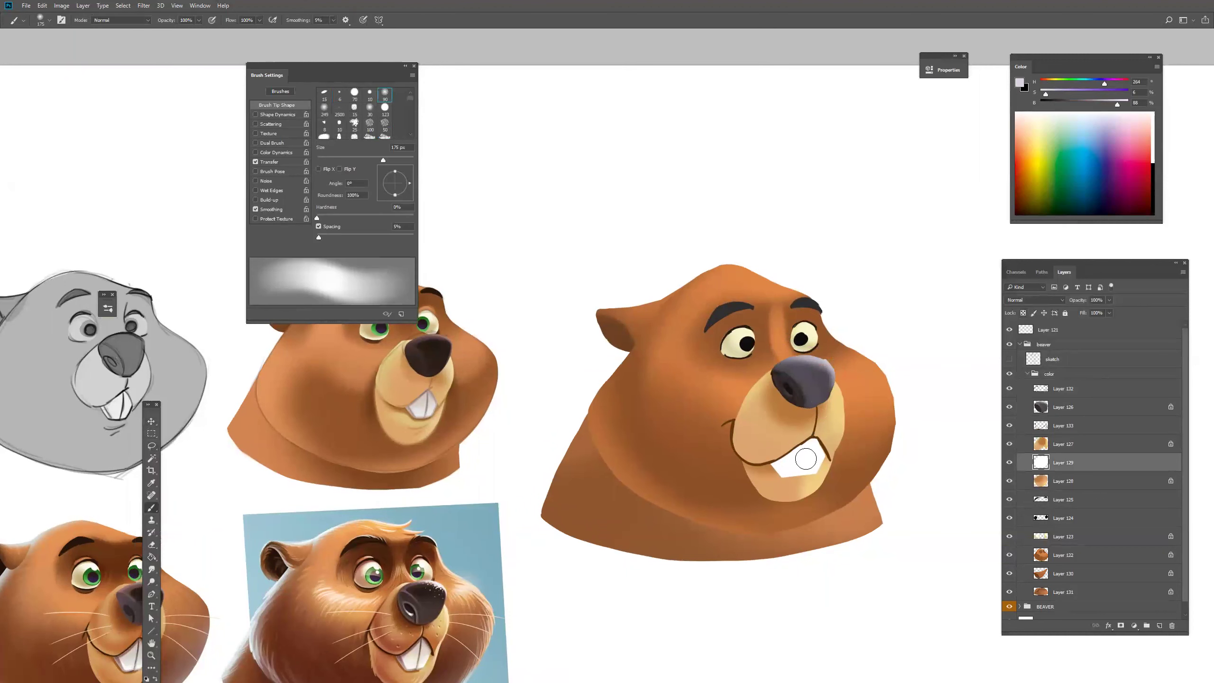
click(1023, 312)
drag(1118, 103, 1091, 104)
click(1054, 93)
key(bracketleft)
key(bracketleft)
key(bracketleft)
key(bracketleft)
key(bracketleft)
key(bracketleft)
key(bracketleft)
mouse_move(783, 475)
mouse_down()
mouse_move(774, 464)
mouse_move(821, 444)
mouse_up()
drag(713, 539, 801, 458)
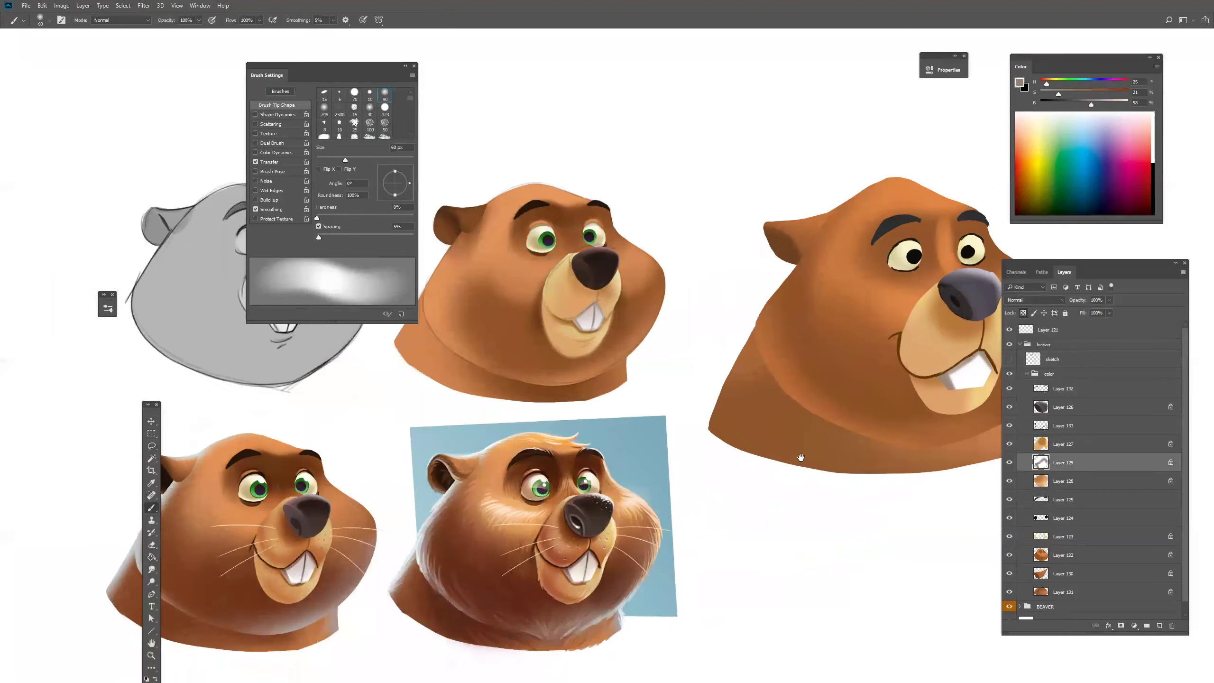
Add a new layer directly above the head layer and set up a 30 px hard brush with Shape Dynamics and Transfer on.
drag(887, 422, 710, 466)
key(v)
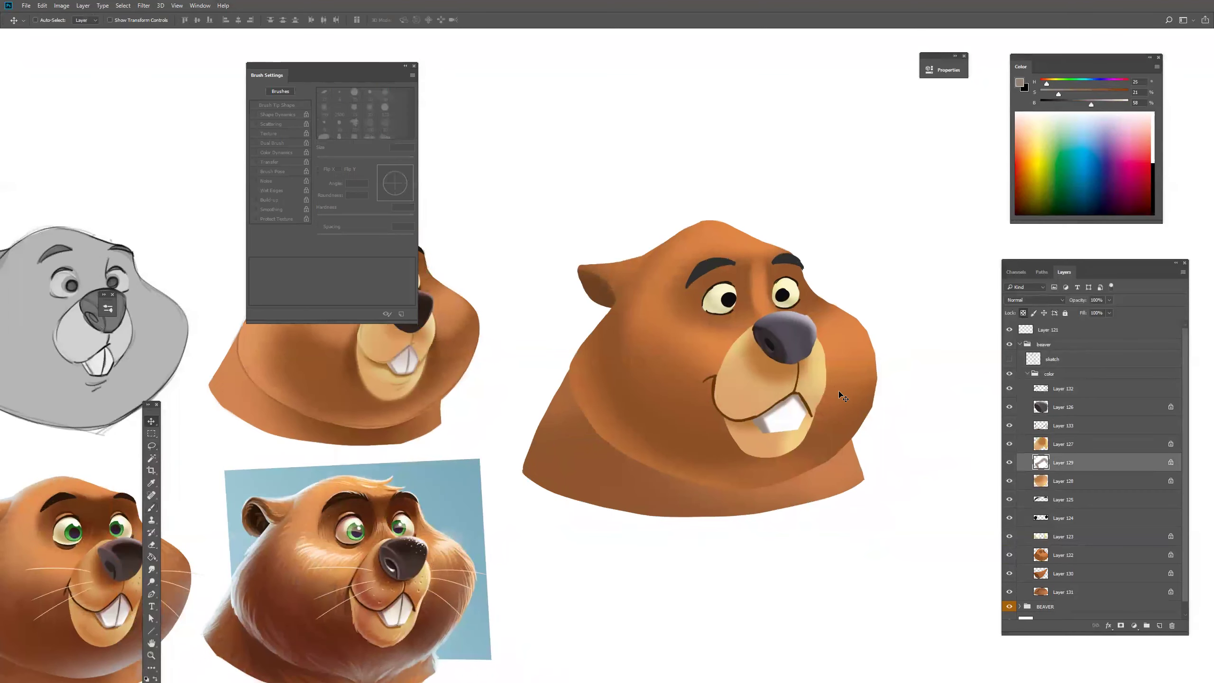
ctrl+click(827, 396)
click(1159, 626)
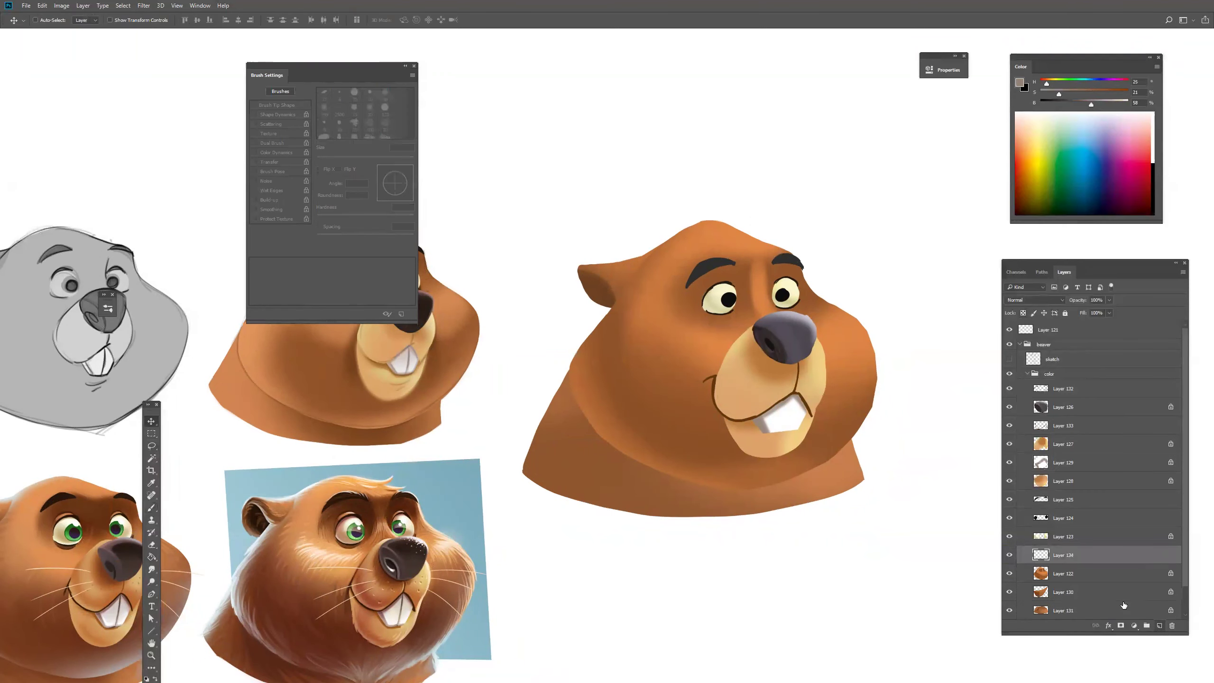
key(b)
drag(391, 218, 416, 219)
click(256, 114)
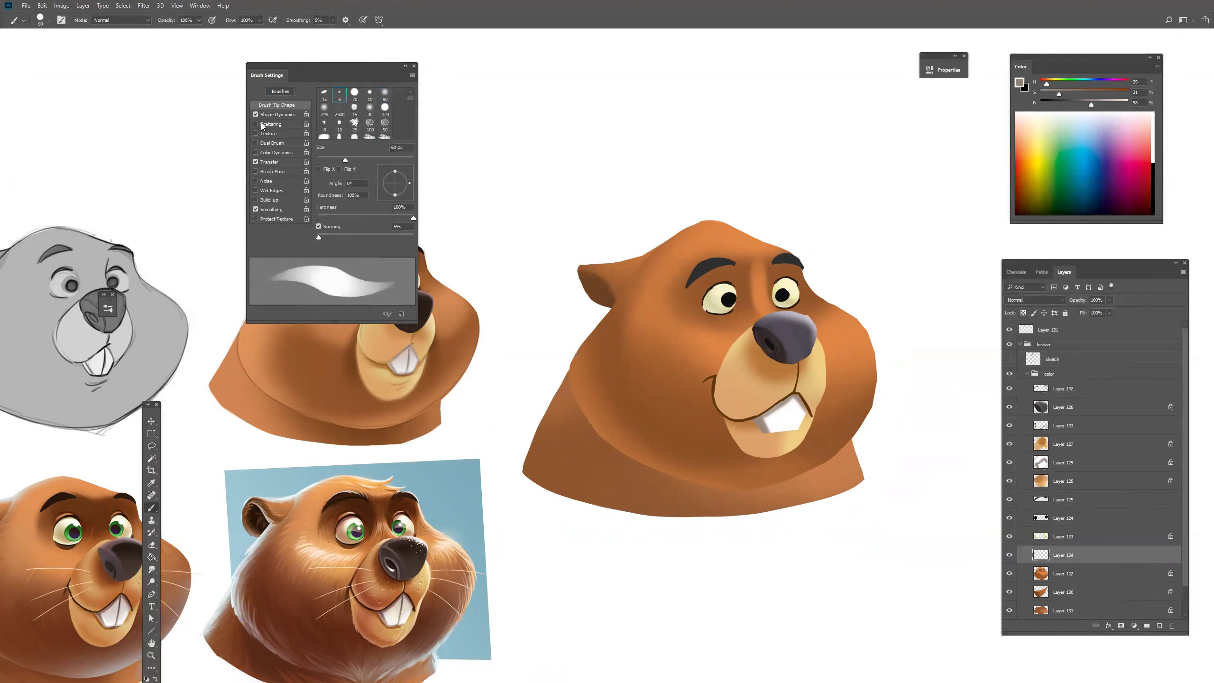
key(period)
key(period)
key(period)
key(period)
key(period)
key(period)
key(period)
key(period)
key(period)
key(period)
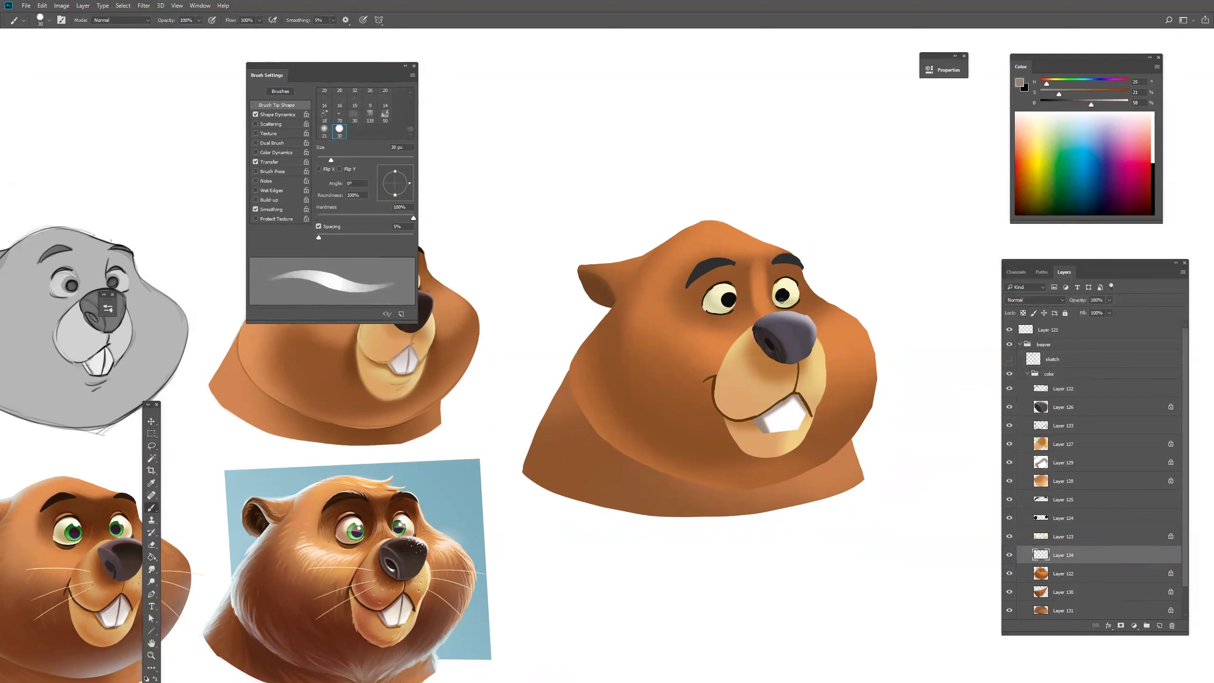
Paint thin fur strokes over the near cheek with brown tones sampled from the head at 30 px.
alt+click(675, 351)
alt+click(630, 330)
alt+click(627, 331)
alt+click(627, 335)
key(i)
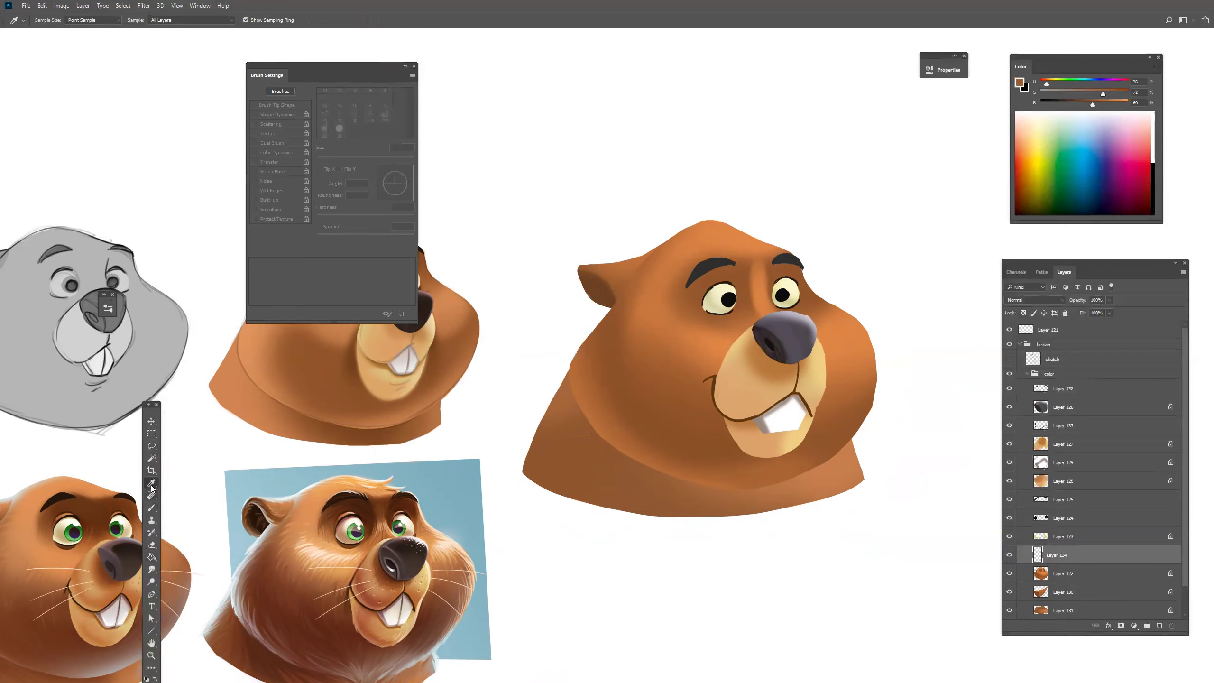
key(b)
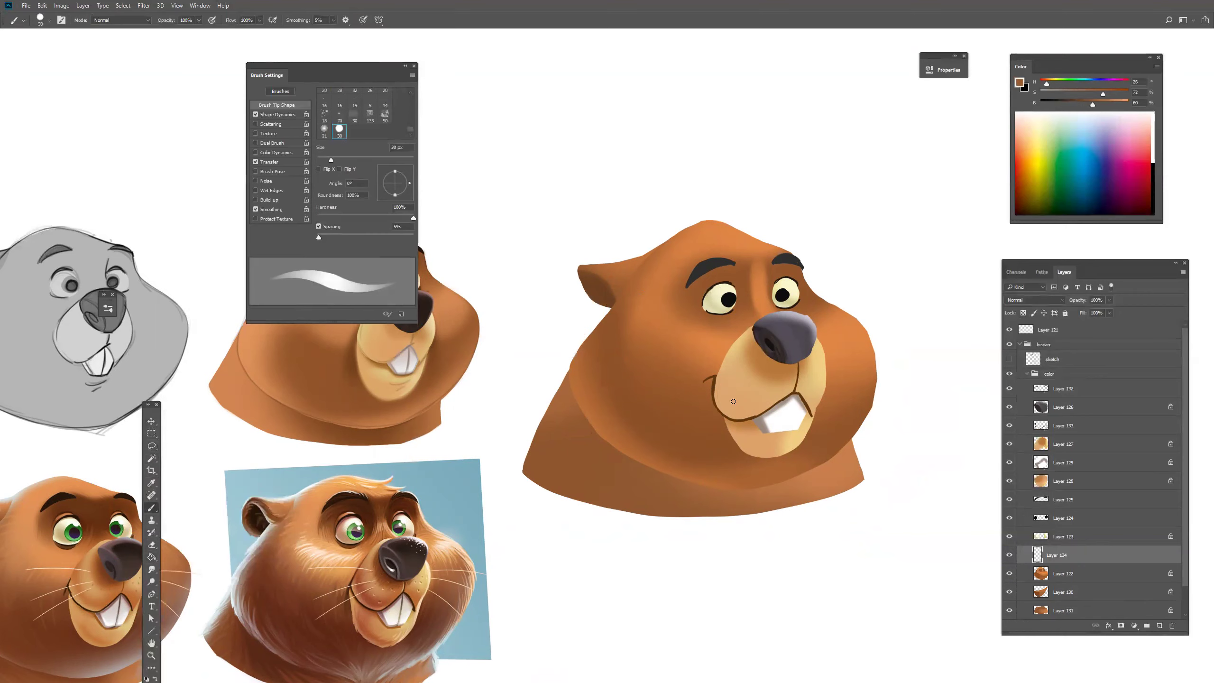
alt+click(641, 328)
alt+click(649, 330)
alt+click(659, 345)
mouse_move(644, 367)
mouse_down()
mouse_move(674, 355)
mouse_move(654, 416)
mouse_up()
Paint broader fur strokes over both cheeks and the lower face with sampled orange tones at 50 px.
key(bracketright)
key(bracketright)
key(bracketright)
key(bracketright)
alt+click(693, 367)
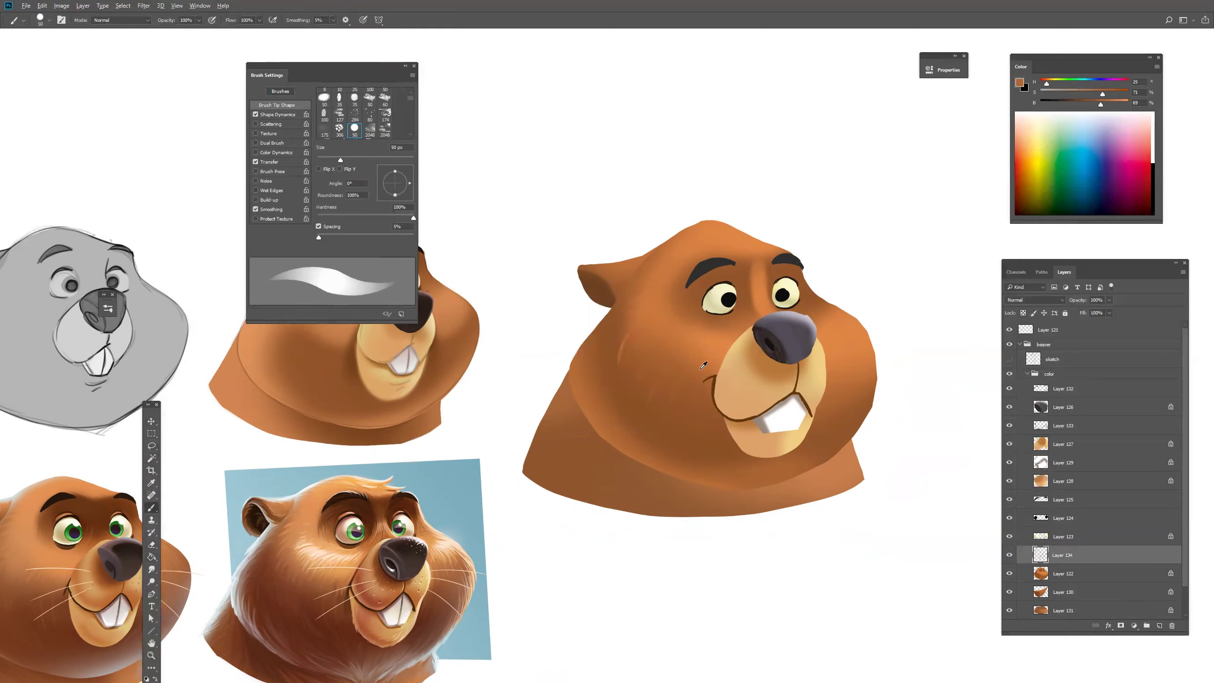
alt+click(841, 362)
drag(841, 362, 863, 378)
drag(629, 320, 603, 359)
alt+click(629, 348)
drag(693, 441, 695, 452)
key(ctrl+z)
alt+click(603, 342)
scroll(769, 484, left, 2)
scroll(769, 484, up, 1)
alt+click(764, 326)
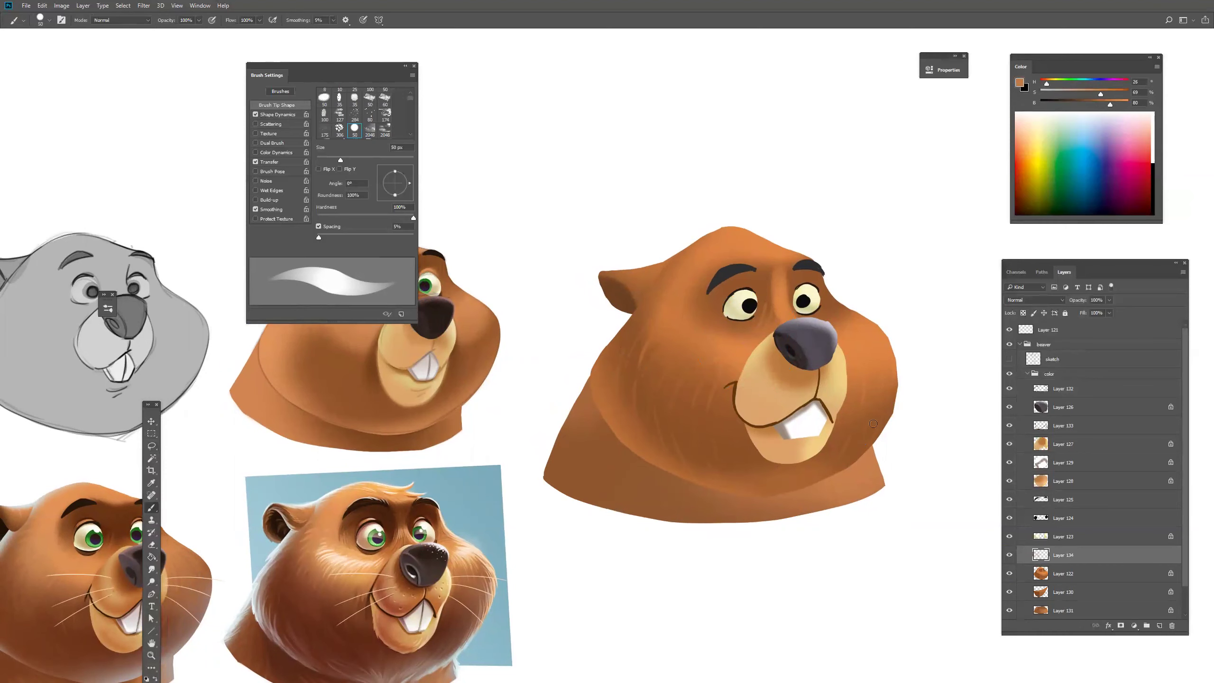
Deepen the fur around the eyes and between the brows with darkened sampled brown strokes at 90 px.
scroll(828, 478, up, 1)
scroll(829, 478, right, 1)
alt+click(753, 286)
drag(1093, 105, 1072, 105)
key(bracketright)
key(bracketright)
key(bracketright)
key(bracketright)
drag(703, 302, 740, 284)
alt+click(760, 254)
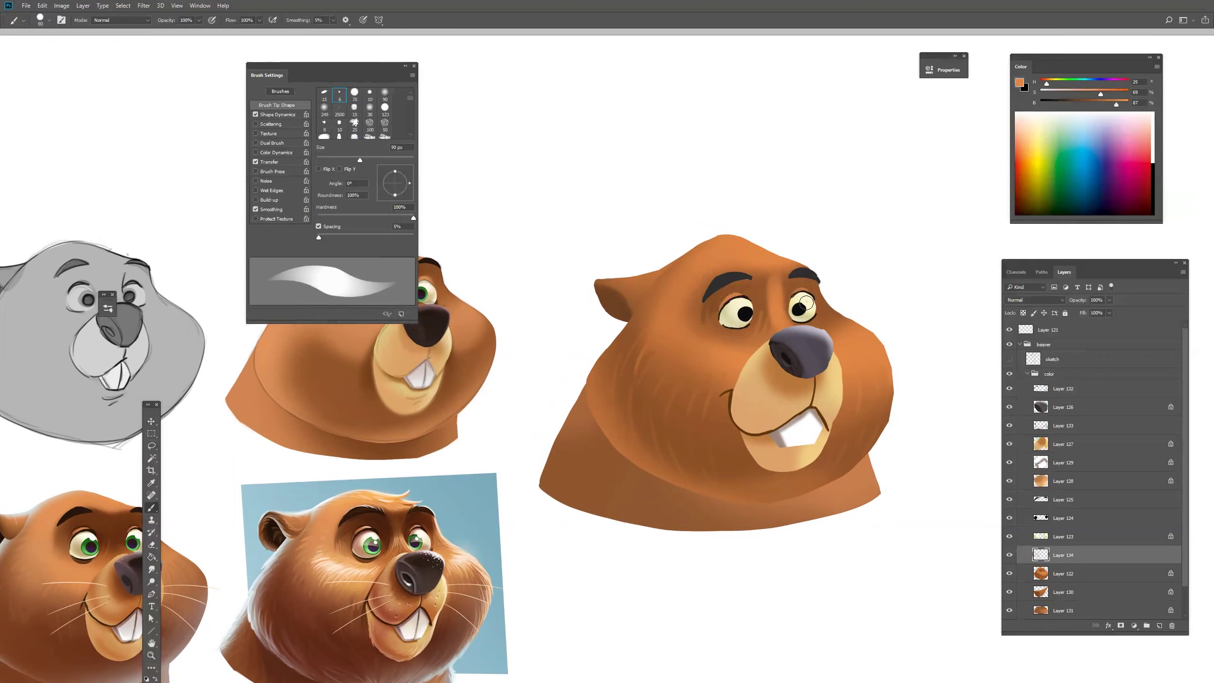
alt+click(805, 273)
drag(812, 419, 813, 421)
alt+click(813, 420)
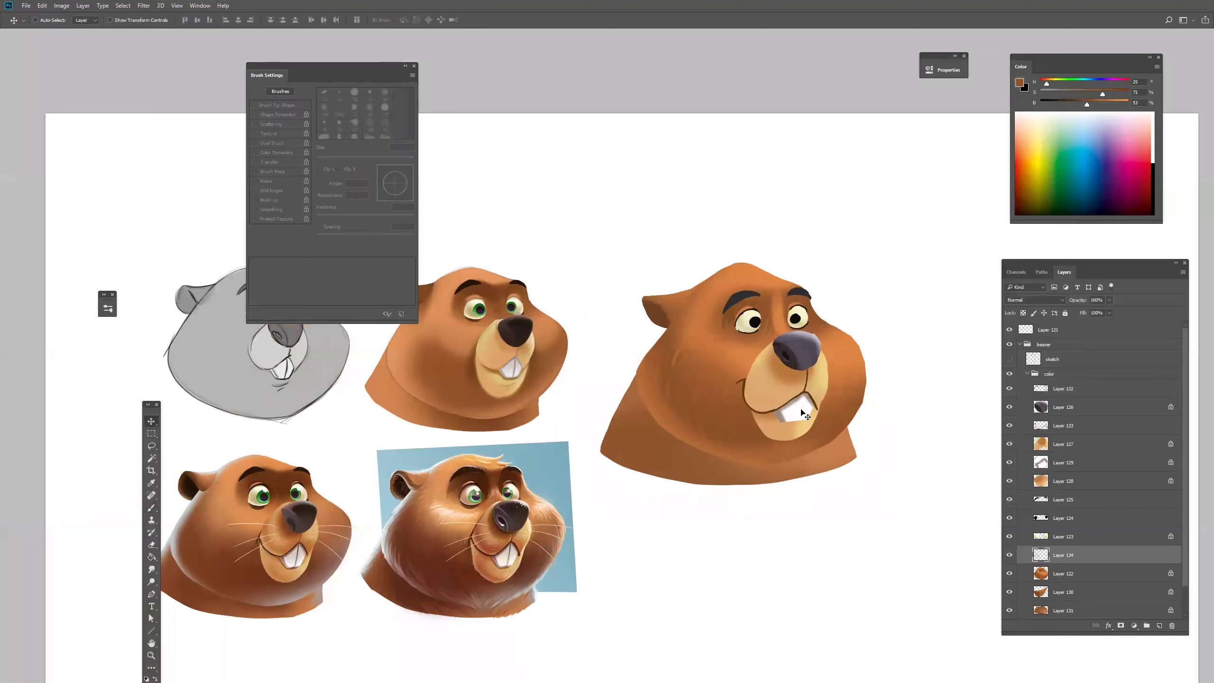
Select the teeth layer and paint the dividing line between the teeth in a sampled grey-beige at 40 px.
ctrl+click(794, 407)
click(795, 406)
alt+click(793, 401)
key(bracketleft)
key(bracketleft)
key(bracketleft)
key(bracketleft)
key(bracketleft)
key(bracketleft)
mouse_move(805, 391)
mouse_down()
mouse_move(800, 420)
mouse_move(805, 394)
mouse_up()
drag(732, 460, 720, 485)
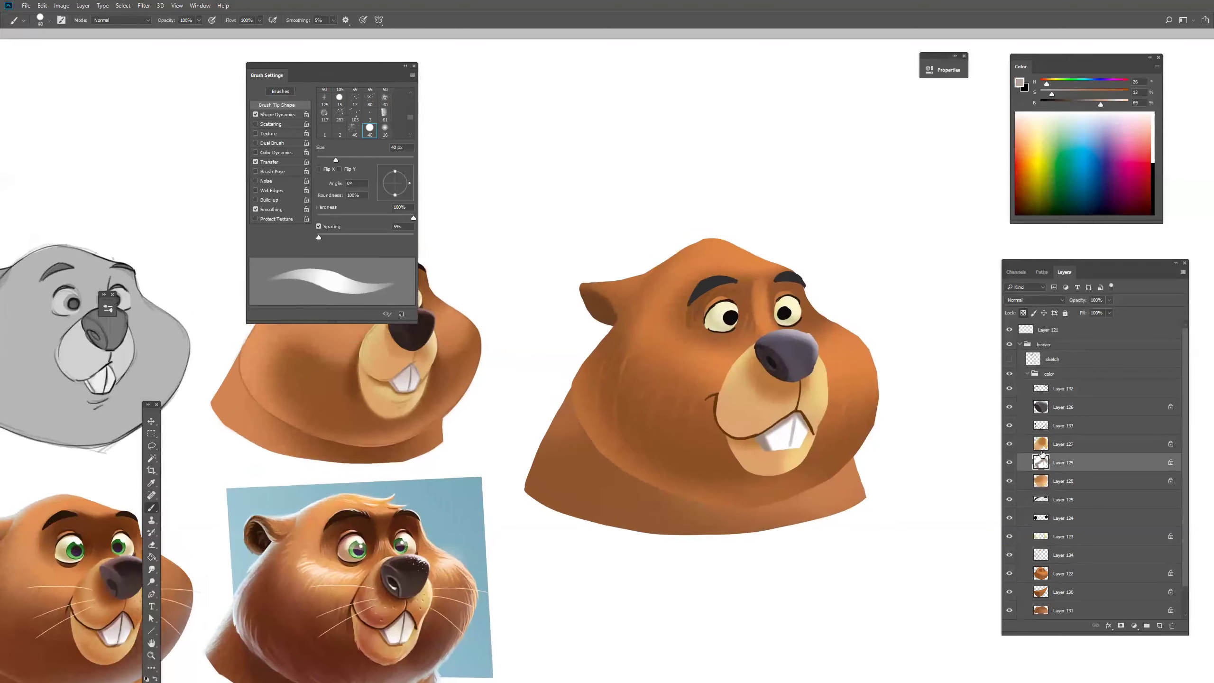
Add a new layer at the top of the color group and paint peach fur strokes on the cheeks, H 25, S 36, B 97.
click(1045, 407)
click(1047, 389)
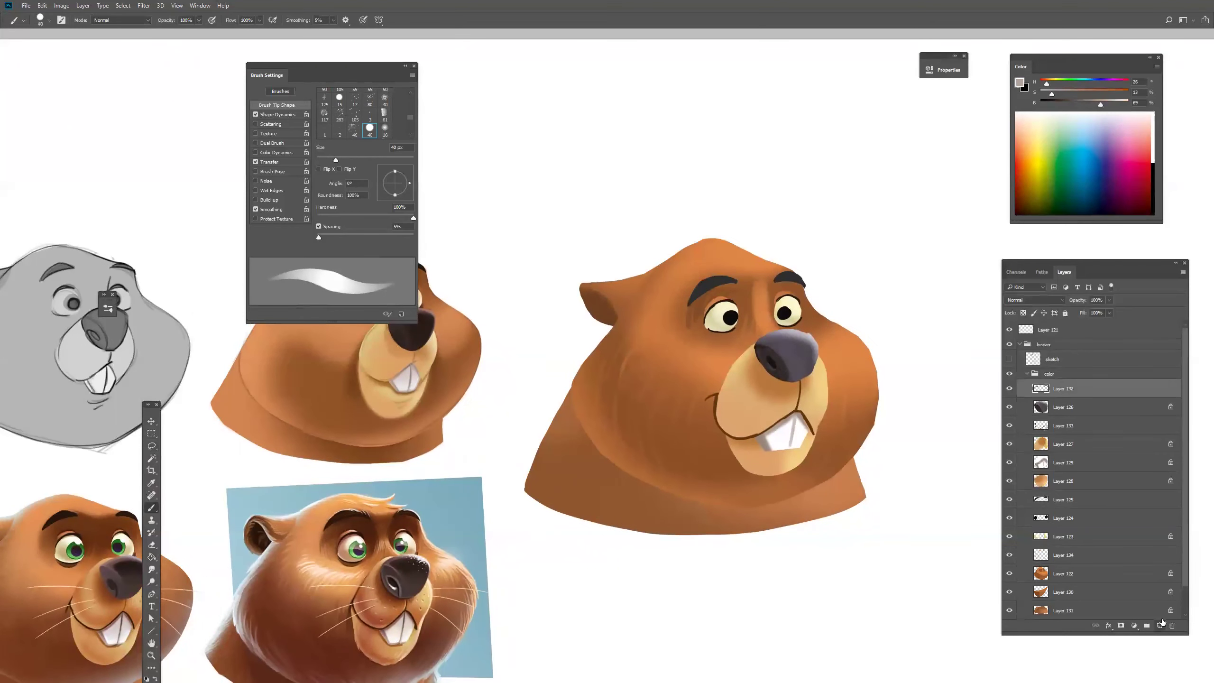
click(1160, 626)
drag(561, 479, 547, 463)
drag(1101, 105, 1125, 104)
drag(1051, 94, 1074, 93)
mouse_move(616, 346)
mouse_down()
mouse_move(663, 314)
mouse_move(628, 343)
mouse_move(666, 327)
mouse_move(650, 349)
mouse_move(693, 342)
mouse_move(670, 376)
mouse_move(679, 384)
mouse_move(632, 322)
mouse_move(639, 311)
mouse_move(657, 325)
mouse_move(632, 346)
mouse_up()
drag(643, 363, 654, 346)
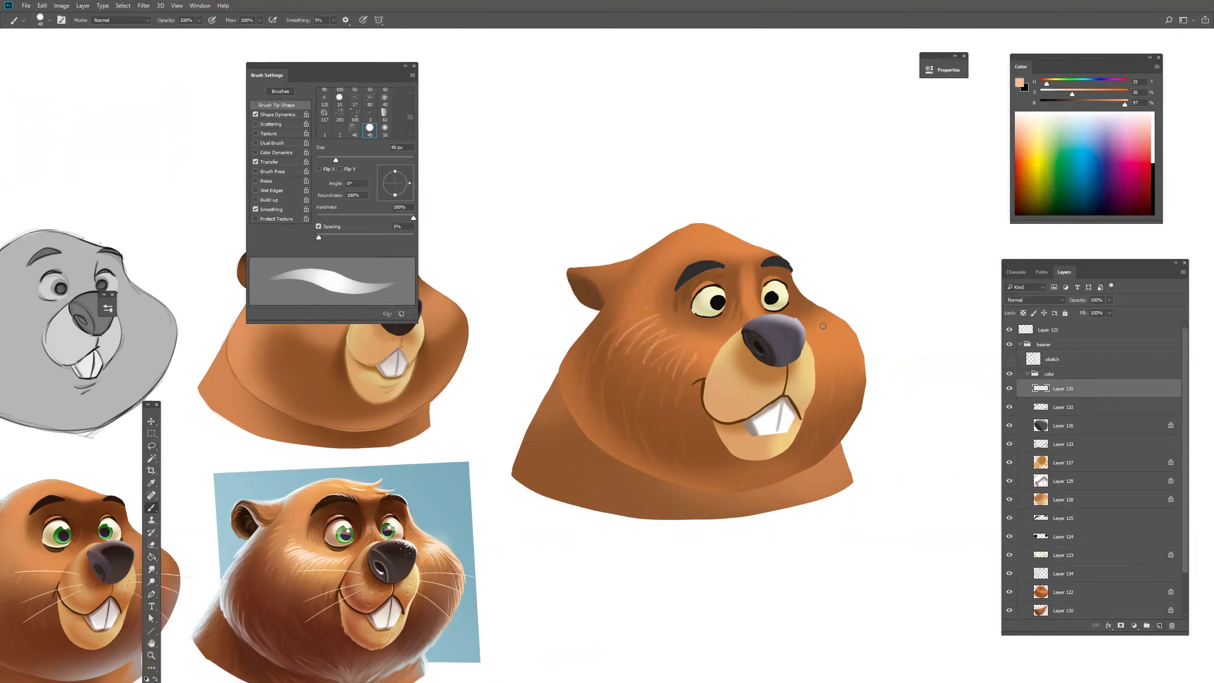
Paint fur strokes and a small tuft on top of the head, refining them with sampled orange at 25 px.
mouse_move(702, 245)
mouse_down()
mouse_move(752, 224)
mouse_move(737, 234)
mouse_move(754, 238)
mouse_move(734, 237)
mouse_move(761, 236)
mouse_up()
alt+click(725, 239)
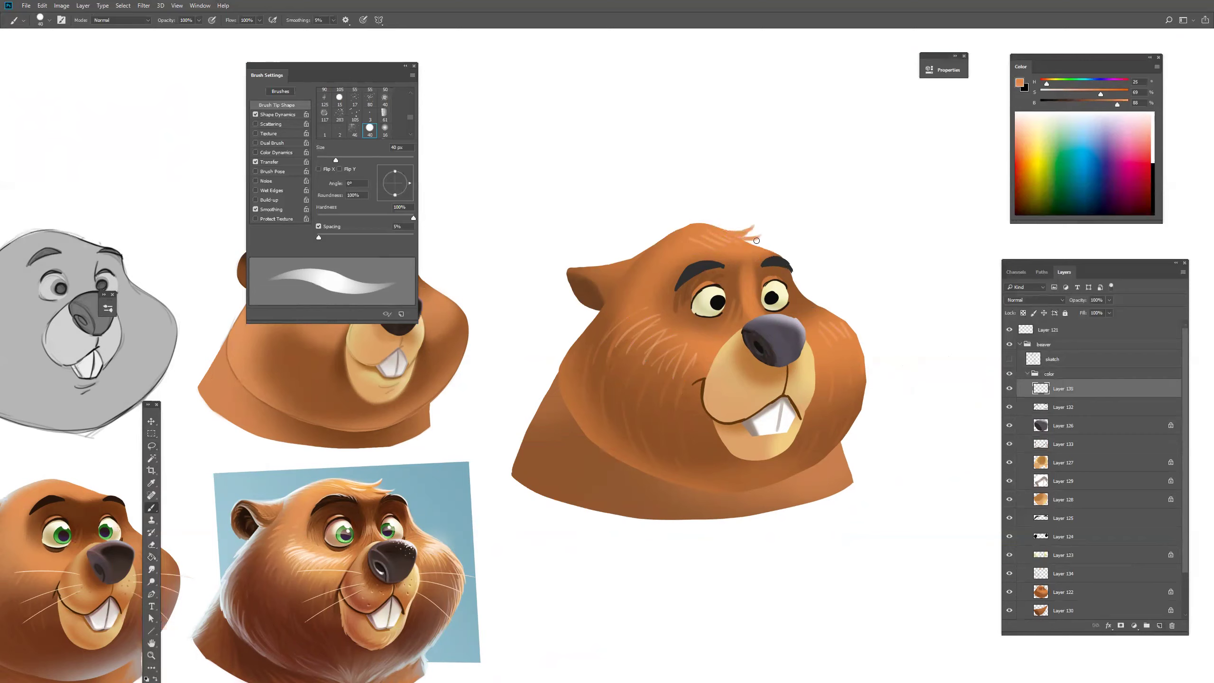
key(bracketleft)
key(bracketleft)
key(bracketleft)
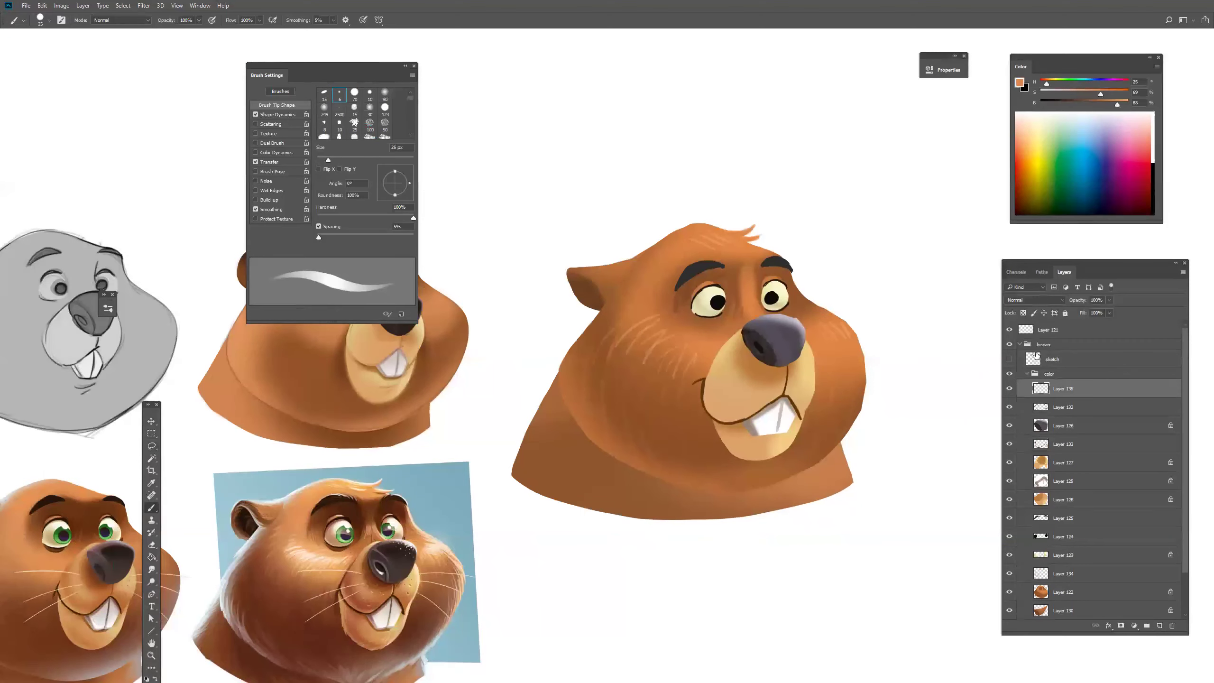
Add a new layer between the pupils and the eye whites and turn off Shape Dynamics and Transfer for the hard brush.
click(1027, 374)
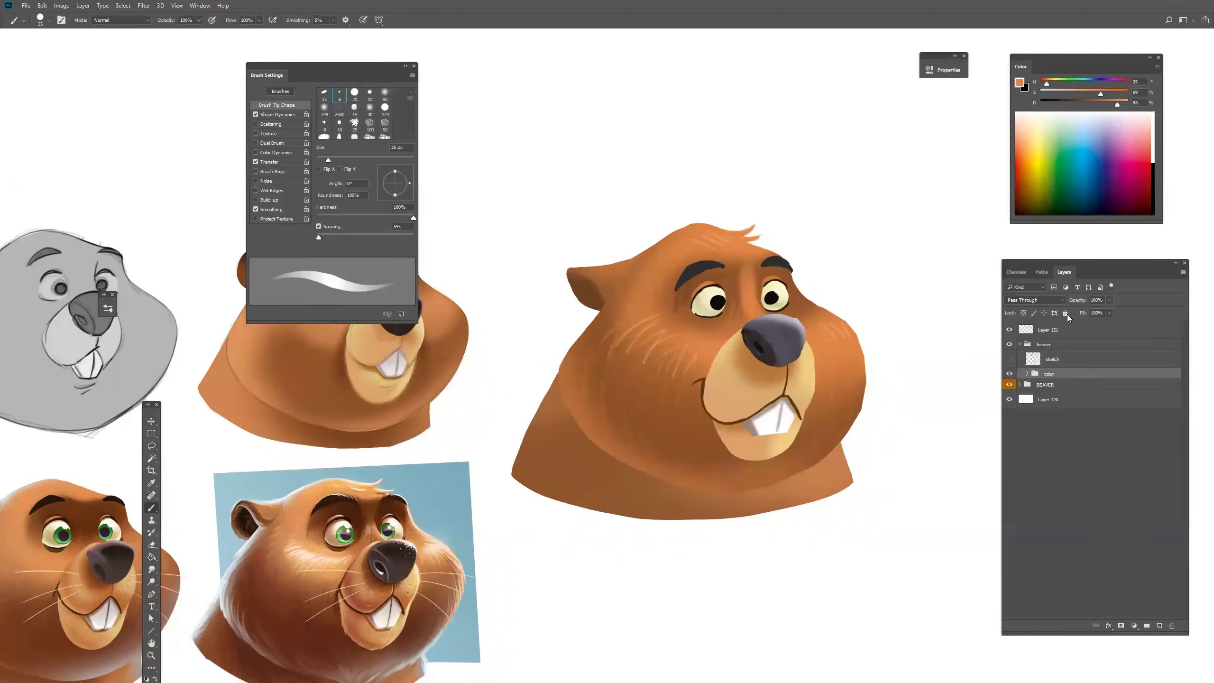
click(1027, 374)
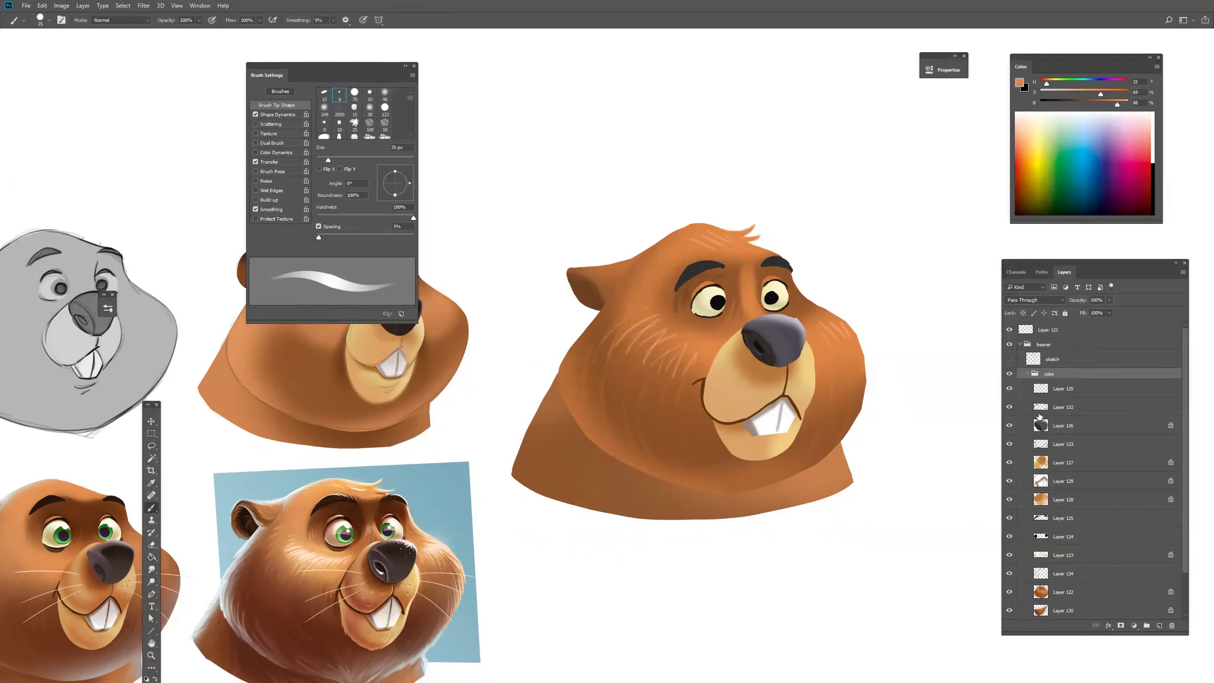
click(1046, 426)
key(v)
click(1056, 538)
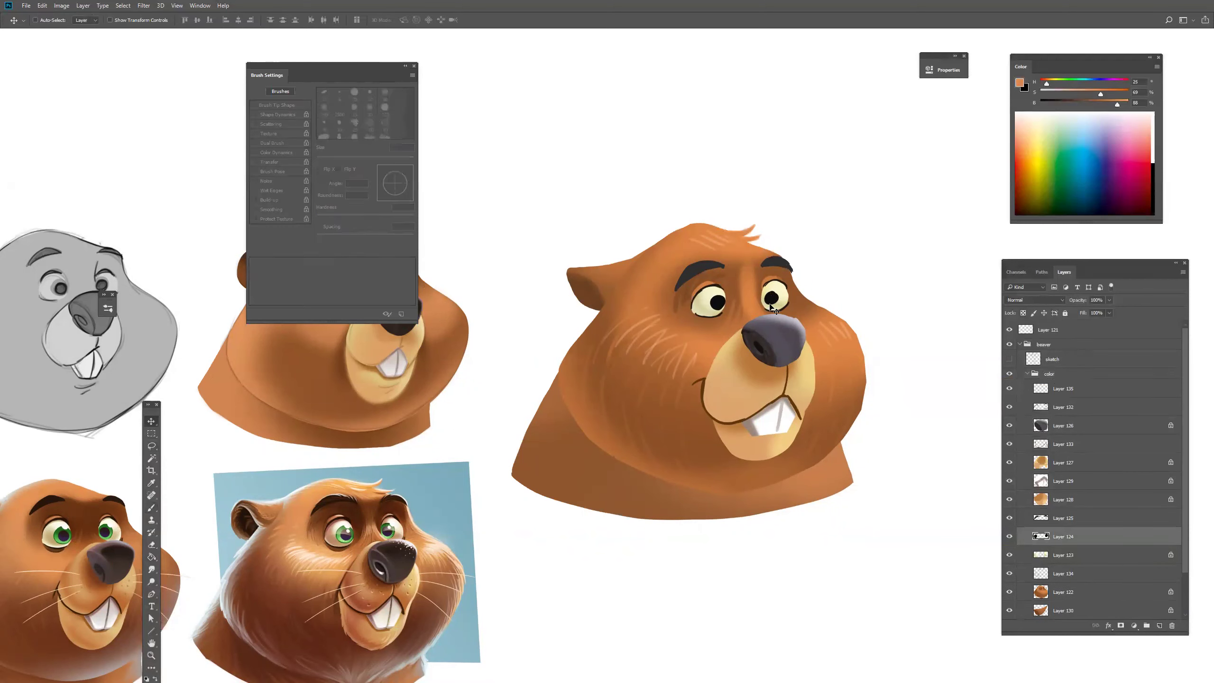
click(1160, 625)
key(b)
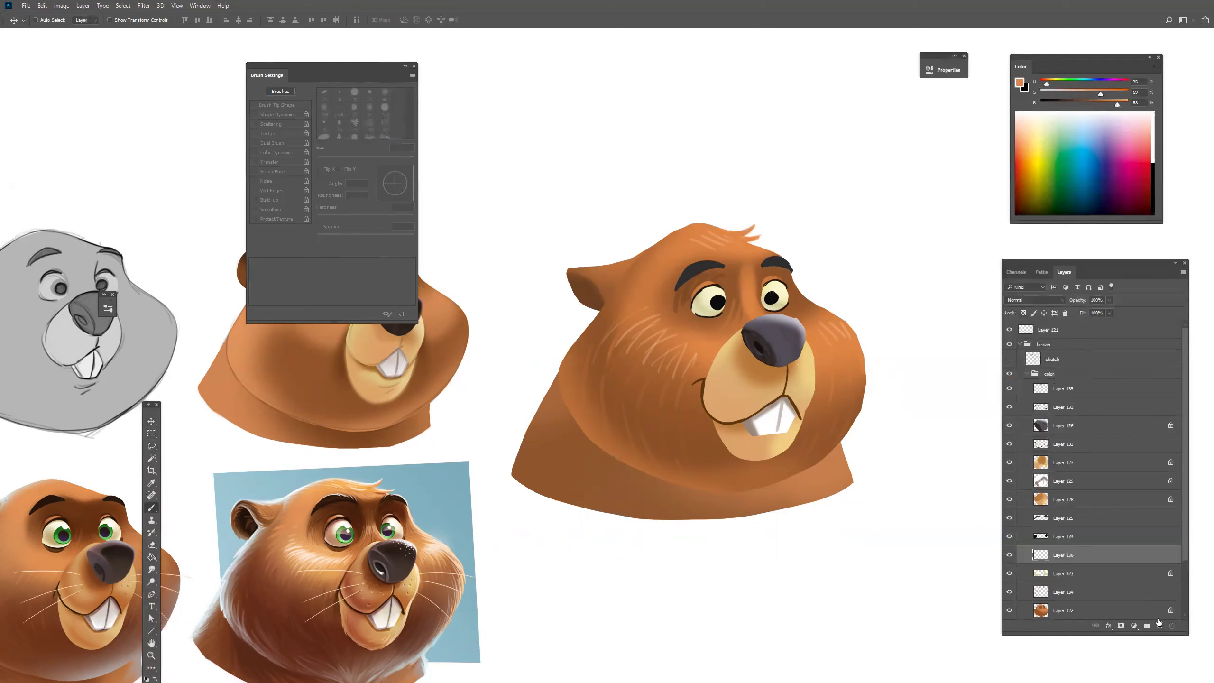
click(256, 115)
click(255, 162)
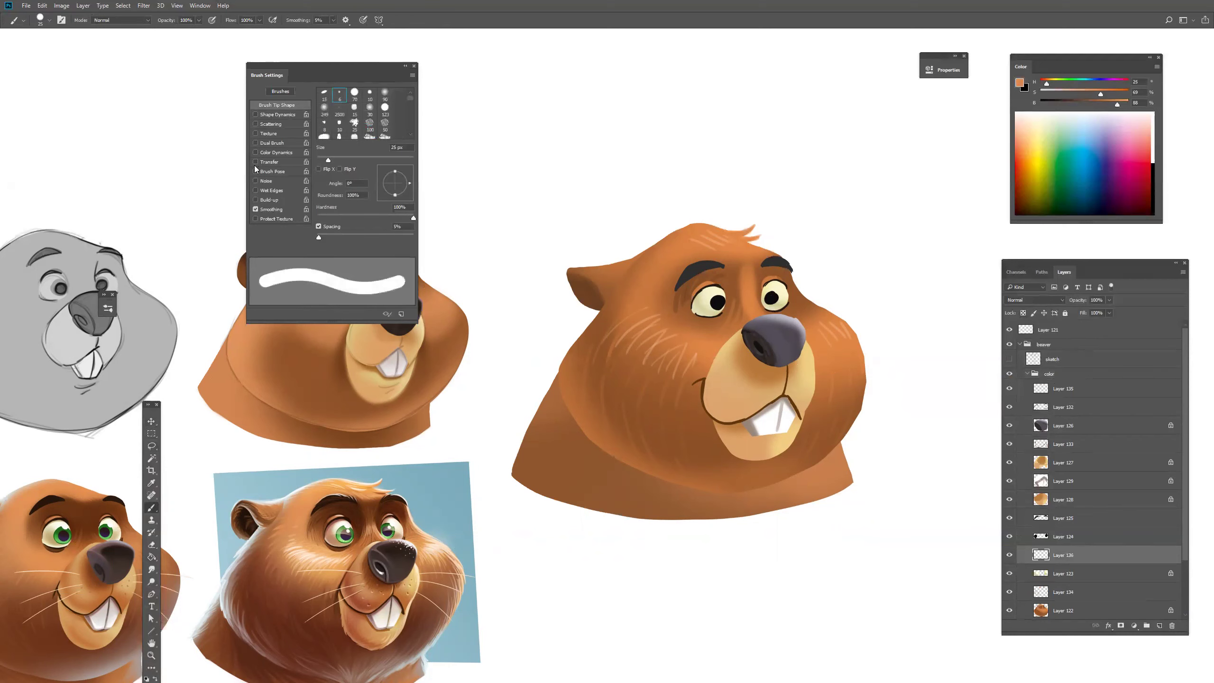
Paint the irises of both eyes green, H 108, S 81, B 78, with a hard 60 px brush and lock the layer's transparent pixels.
click(1067, 82)
click(1109, 101)
key(bracketright)
key(bracketright)
key(bracketright)
key(bracketright)
key(bracketright)
key(bracketright)
mouse_move(717, 296)
mouse_down()
mouse_move(711, 307)
mouse_move(772, 301)
mouse_up()
click(1023, 312)
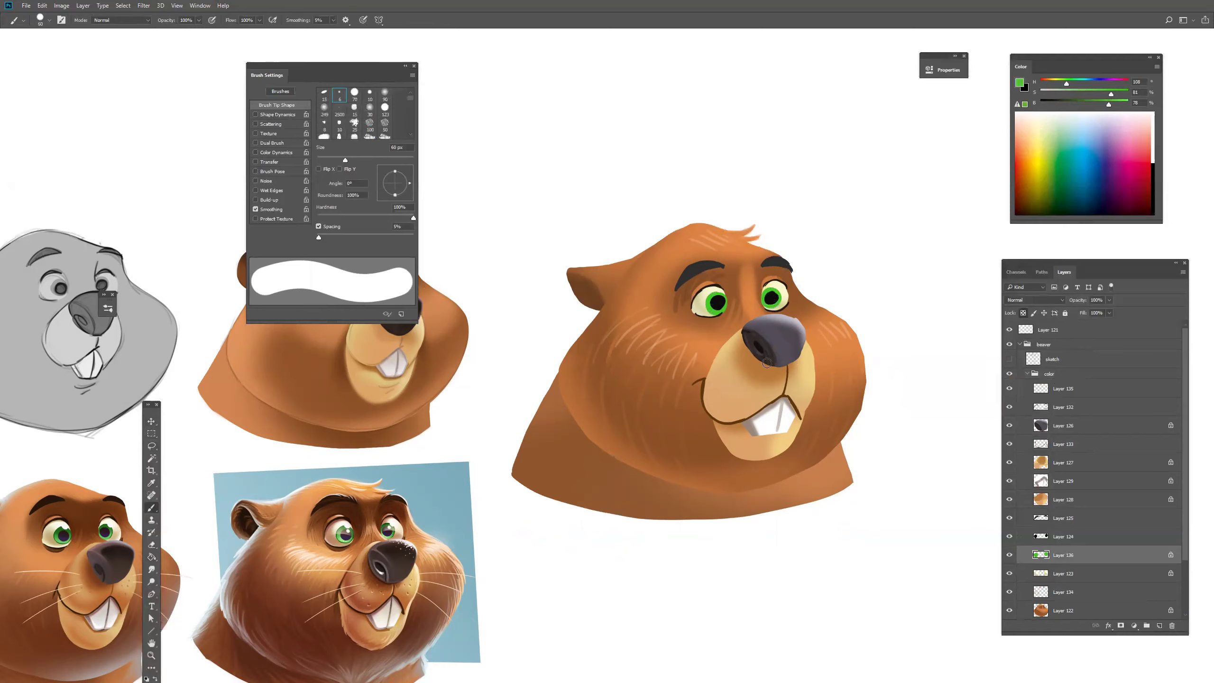
Shade the green irises with a darker tone of the same green, using a large soft round brush with Transfer enabled.
drag(333, 216, 288, 223)
click(256, 162)
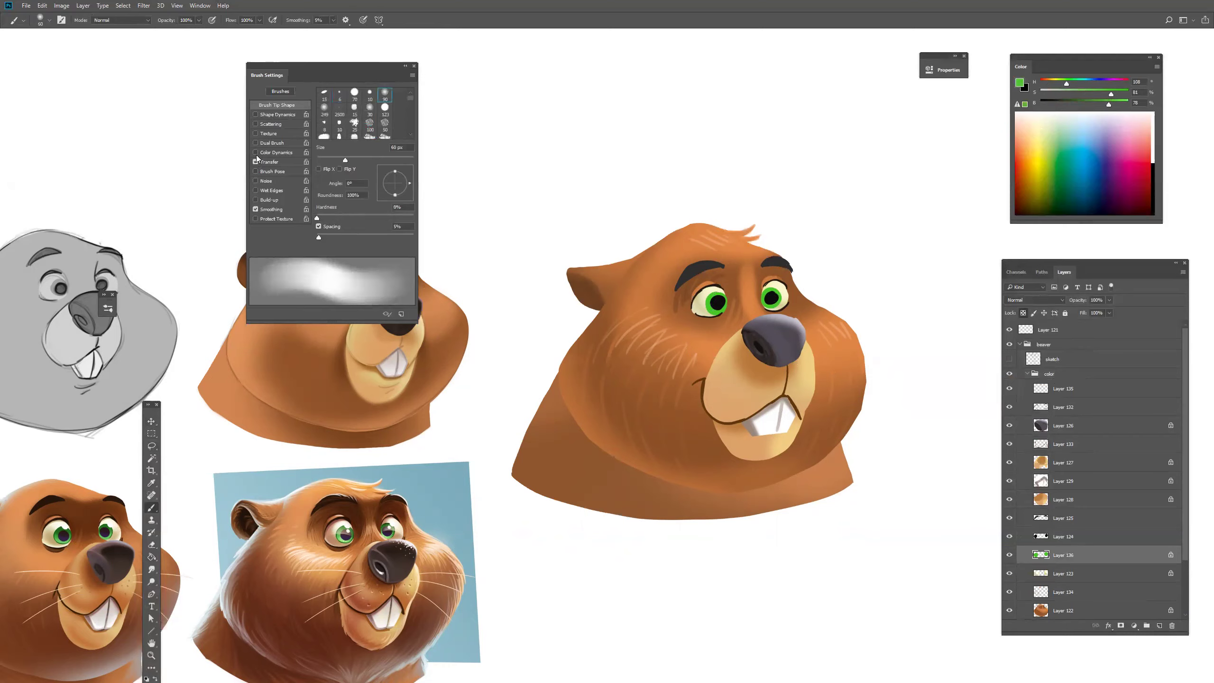
key(bracketright)
key(bracketright)
key(bracketright)
key(bracketright)
key(bracketright)
key(bracketright)
key(bracketright)
key(bracketright)
key(bracketright)
key(bracketleft)
key(bracketleft)
mouse_move(1110, 104)
mouse_down()
mouse_move(1124, 105)
mouse_move(1076, 95)
mouse_up()
Add a new layer above the pupils and paint small white highlights on the eyes with a soft 35 px brush.
click(1103, 540)
click(1160, 626)
alt+click(833, 258)
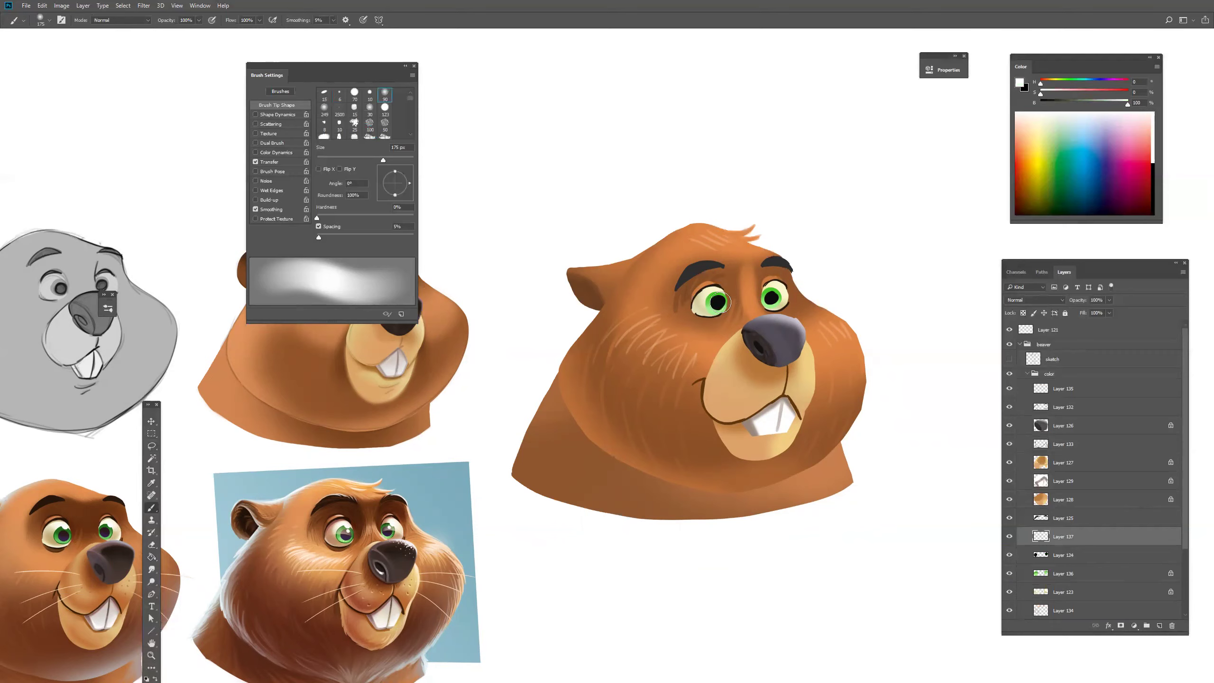
key([)
key([)
key([)
key([)
key([)
key([)
key([)
key([)
key([)
key([)
key([)
key([)
key([)
key([)
key([)
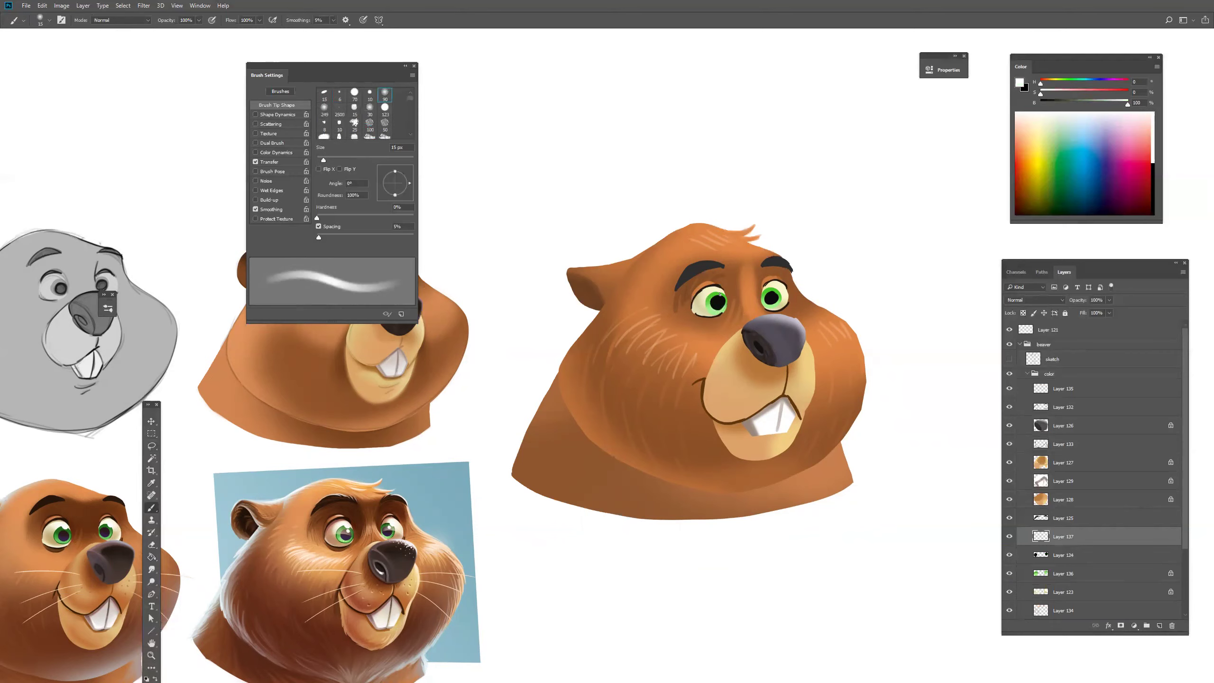
click(721, 295)
Add another layer, paint a soft white reflection over the larger eye at 70 px, and lower the layer opacity to 34%.
click(1156, 625)
key(bracketright)
key(bracketright)
key(bracketright)
key(bracketright)
key(bracketright)
key(bracketright)
key(bracketright)
key(bracketright)
key(bracketright)
key(bracketright)
key(bracketright)
key(bracketright)
key(bracketright)
key(bracketright)
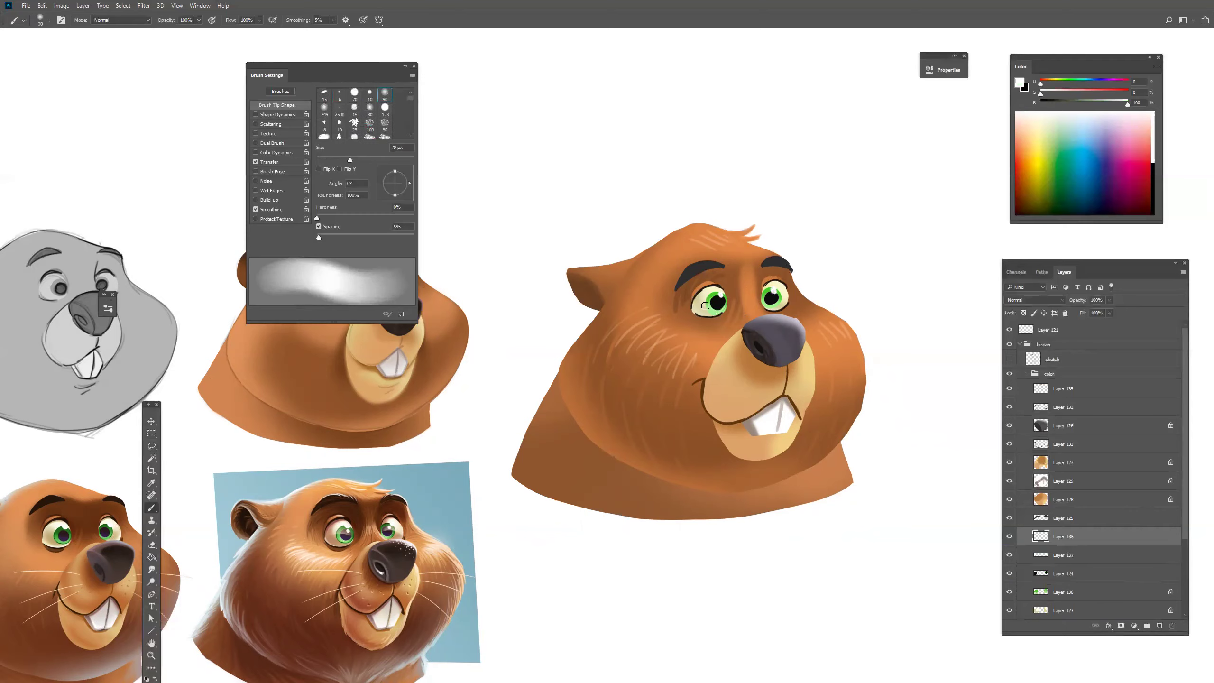
mouse_move(710, 310)
mouse_down()
mouse_move(726, 311)
mouse_move(691, 318)
mouse_move(712, 335)
mouse_up()
key(e)
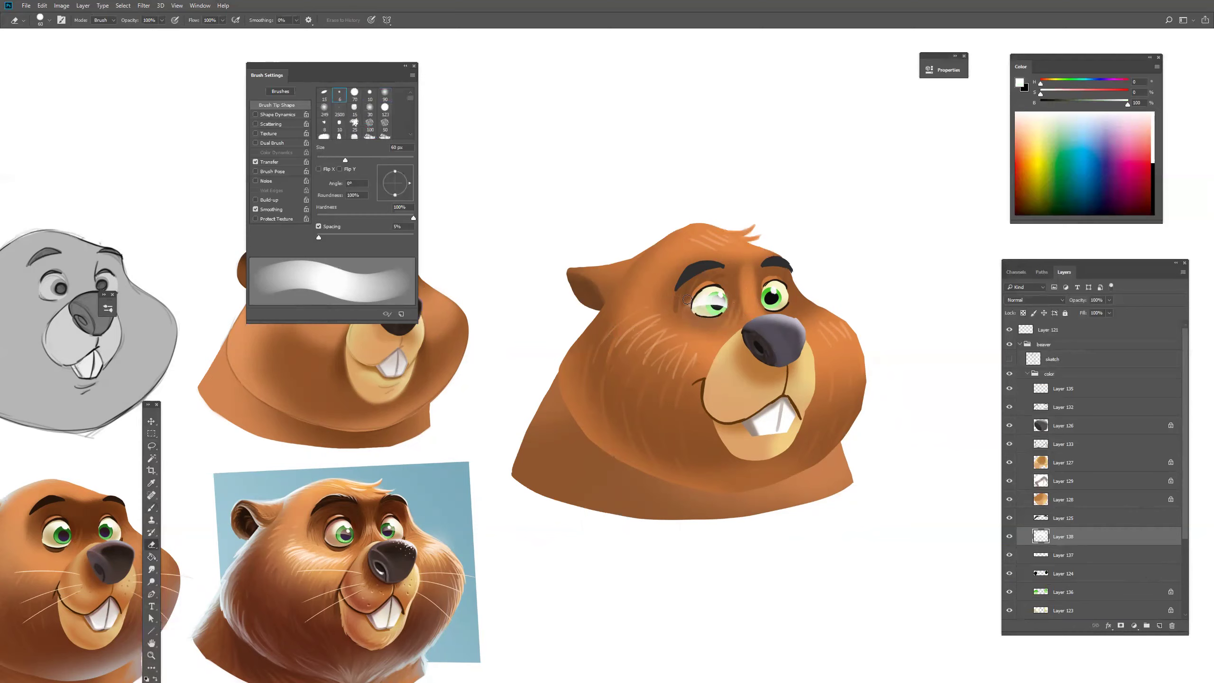
drag(1085, 310, 1081, 312)
Duplicate the reflection layer onto the other eye and trim the copy with the eraser.
key(ctrl)
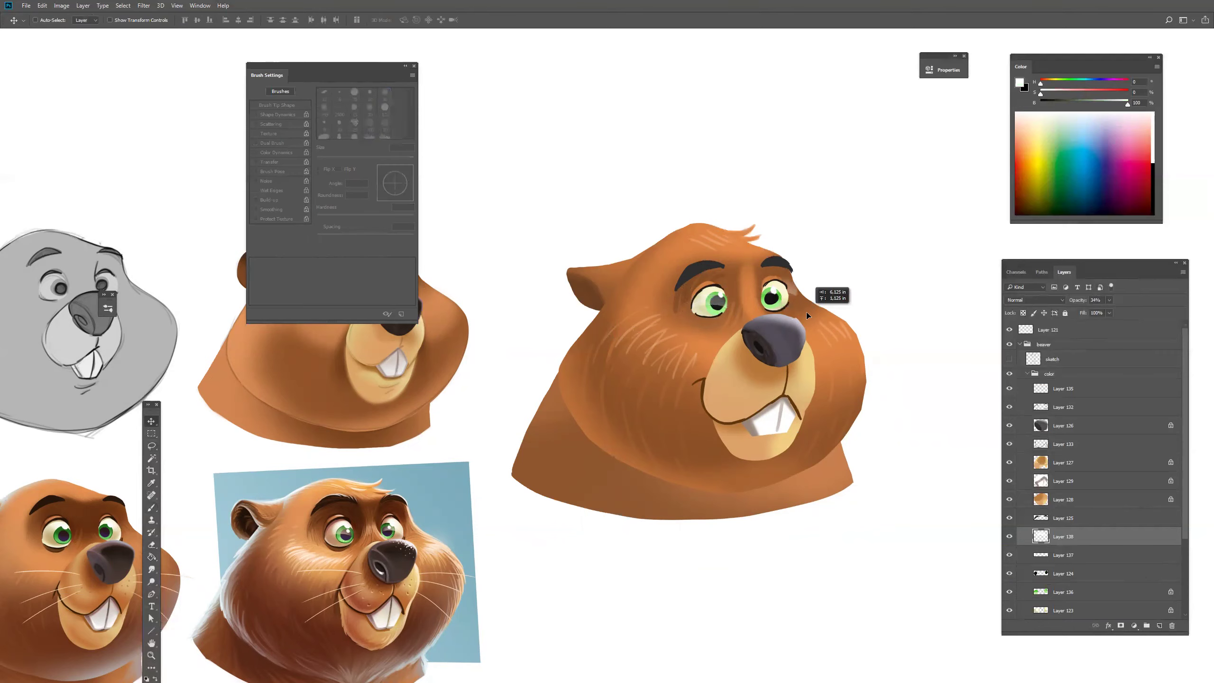
key(ctrl+j)
key(e)
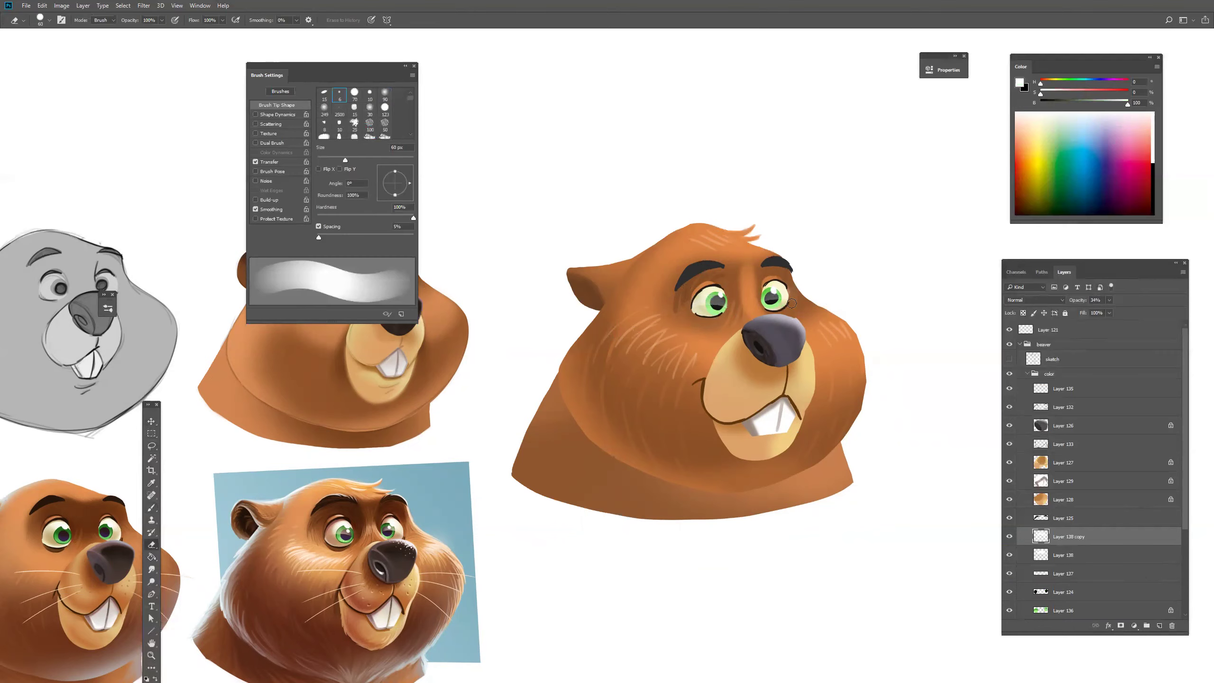
drag(825, 424, 812, 447)
key(v)
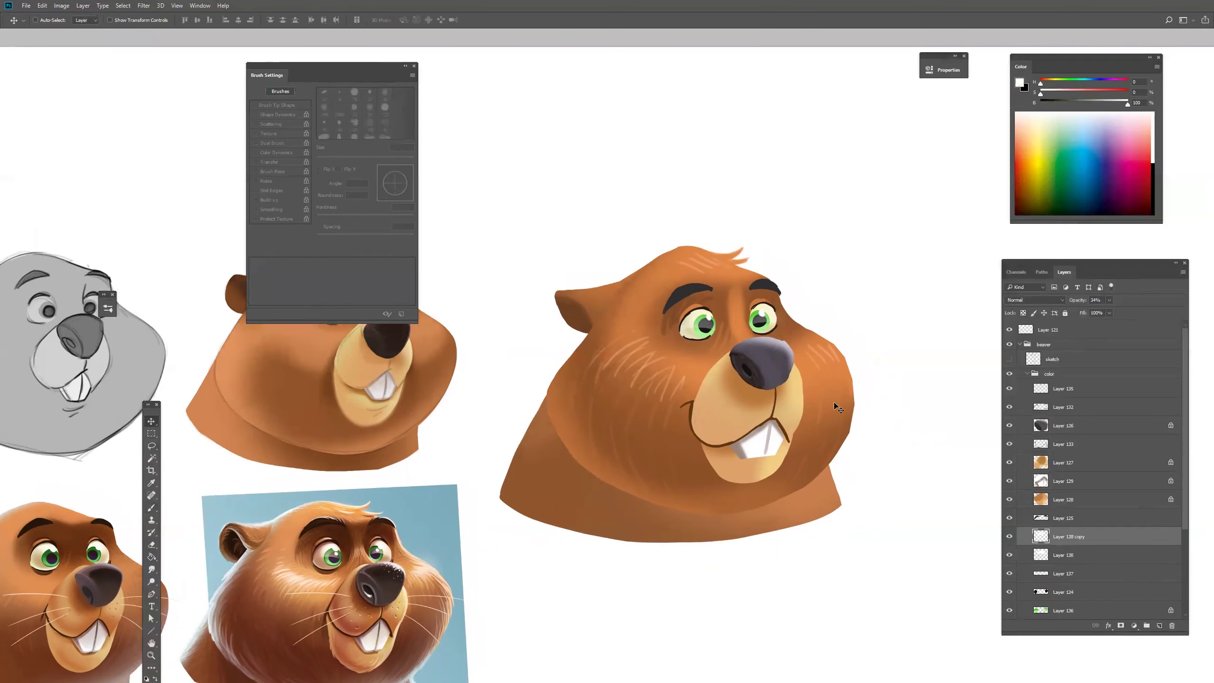
Duplicate the whole color group and merge the copy into a single layer.
alt+click(825, 394)
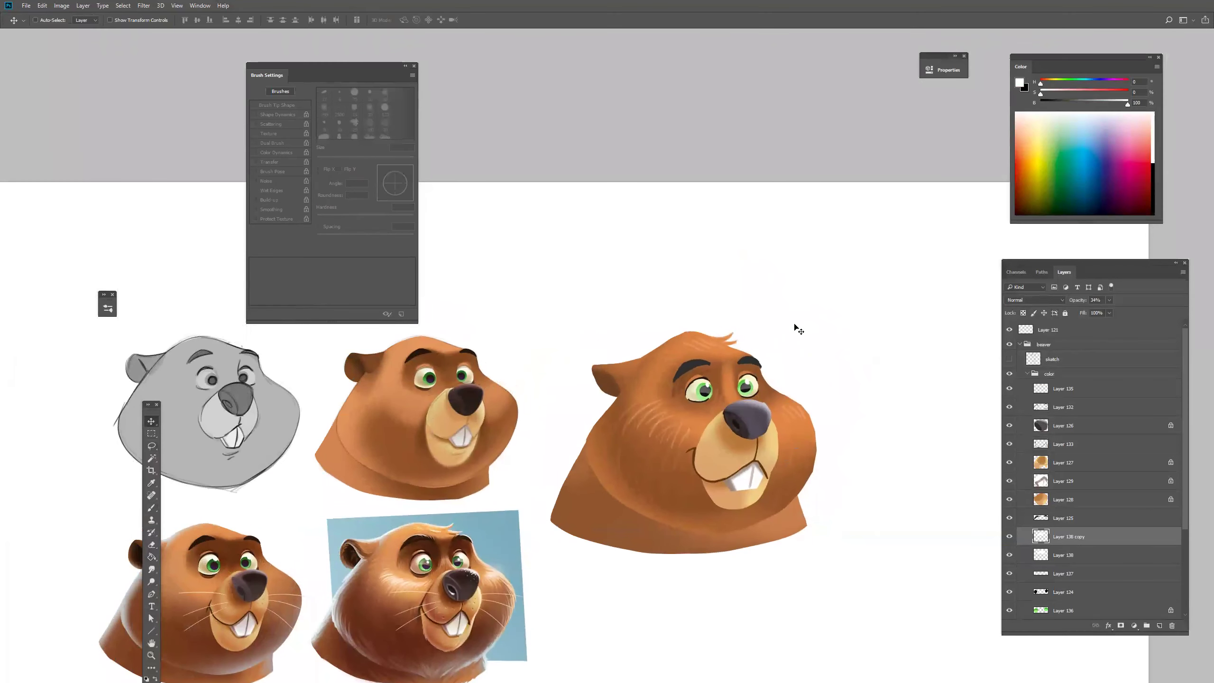
click(721, 353)
scroll(1179, 523, down, 4)
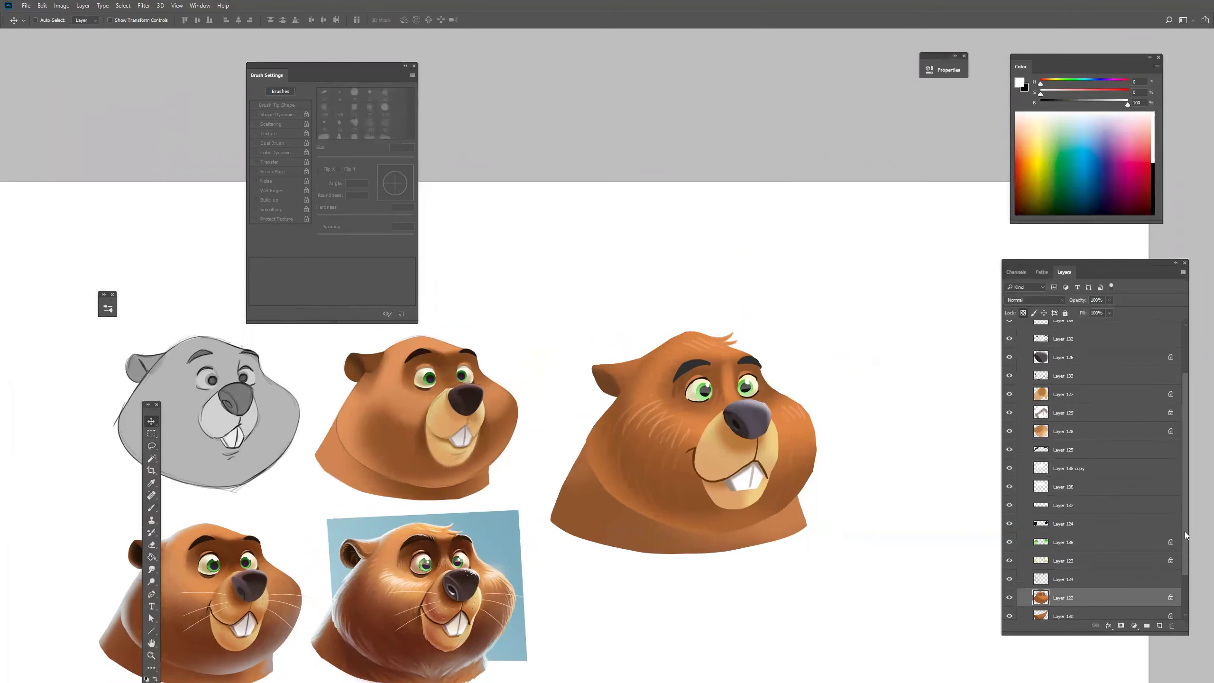
click(1103, 580)
drag(1187, 534, 1190, 447)
click(1062, 377)
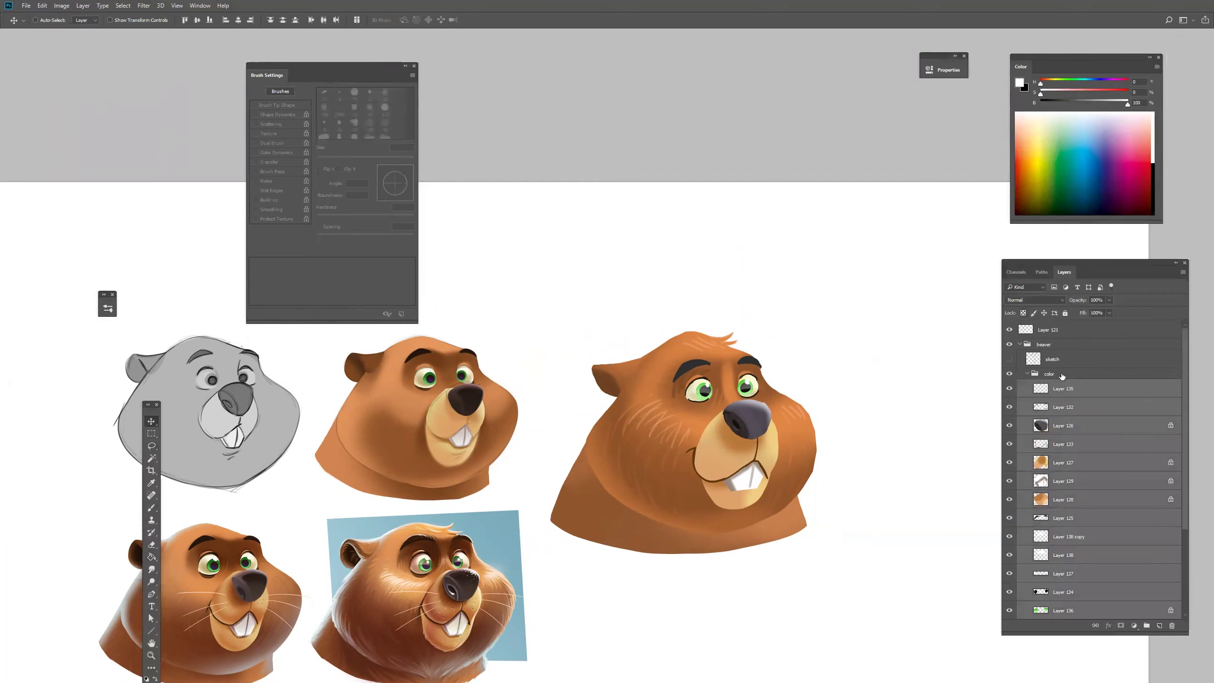
click(1027, 374)
drag(1062, 377, 1157, 627)
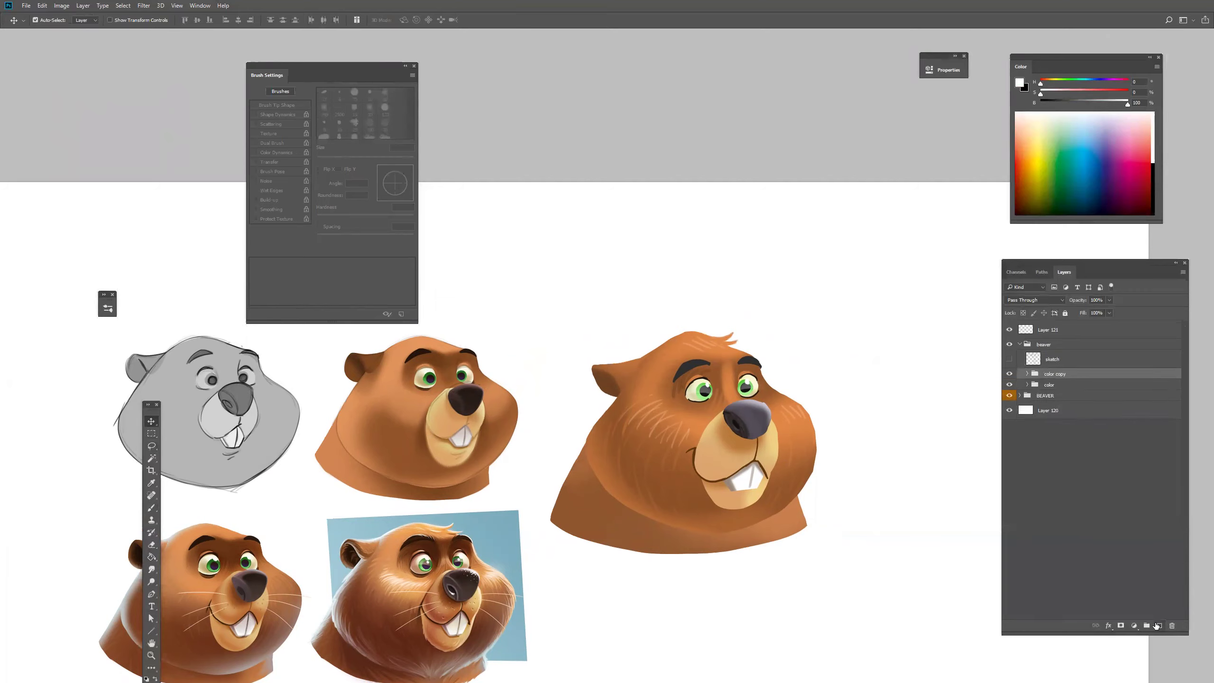
key(ctrl+e)
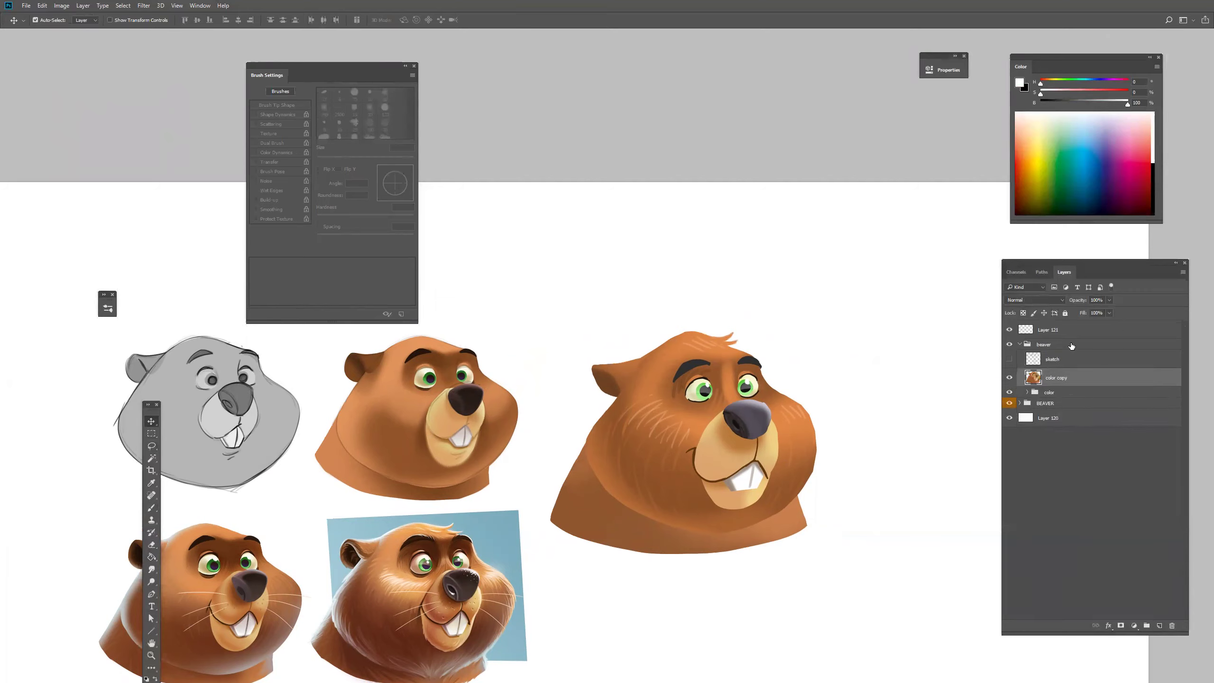
Load the merged beaver's outline as a selection, hide the merged layer, and add a mask from it to the color group.
ctrl+click(1036, 381)
click(1009, 377)
click(1027, 392)
click(1051, 392)
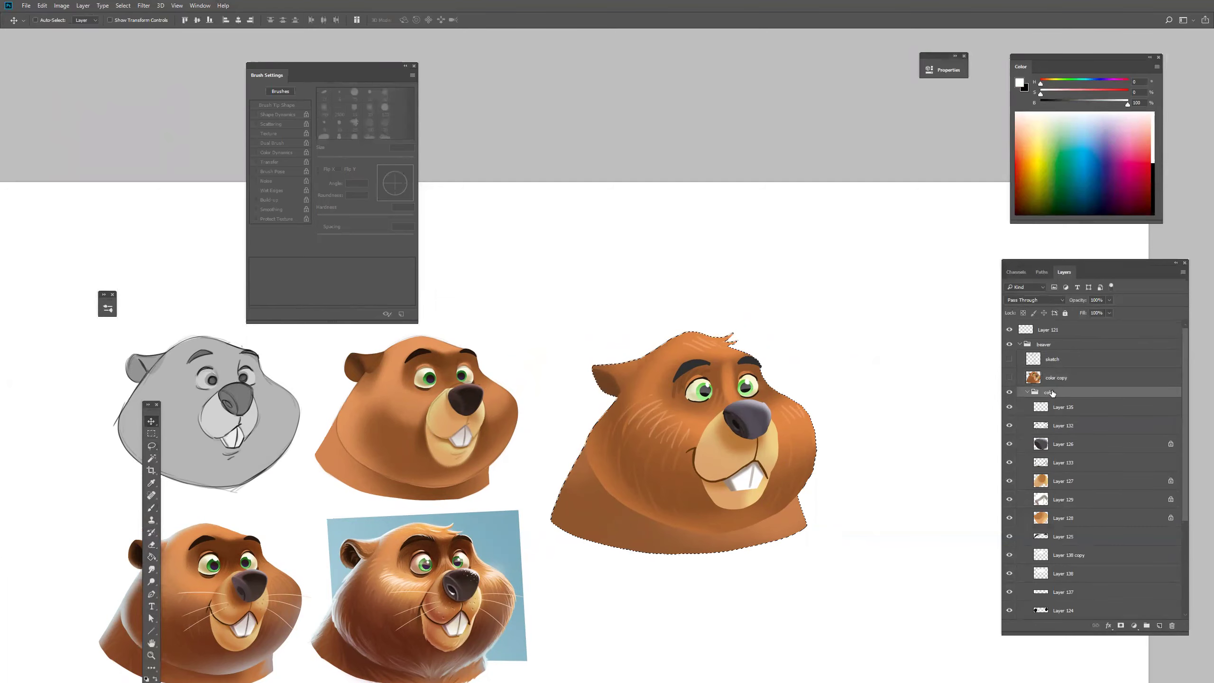
click(1121, 627)
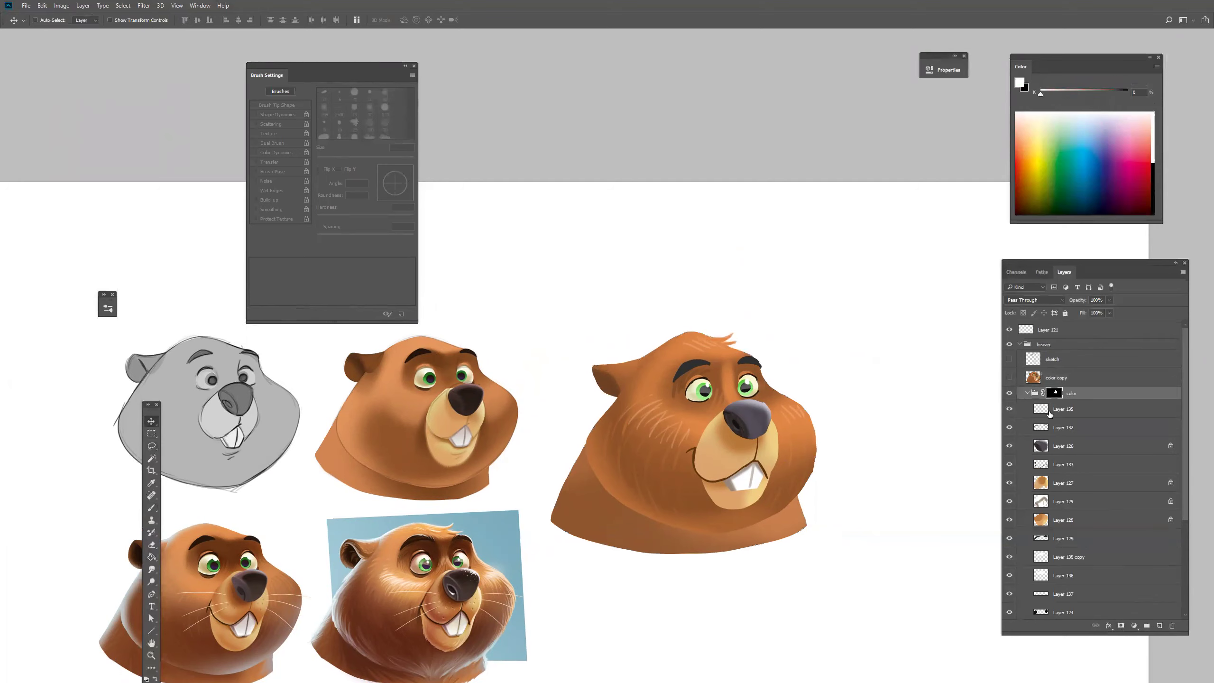
Add an Overlay layer at the top of the color group and paint sampled cream light over the head and cheek with a soft 600 px brush.
click(1051, 410)
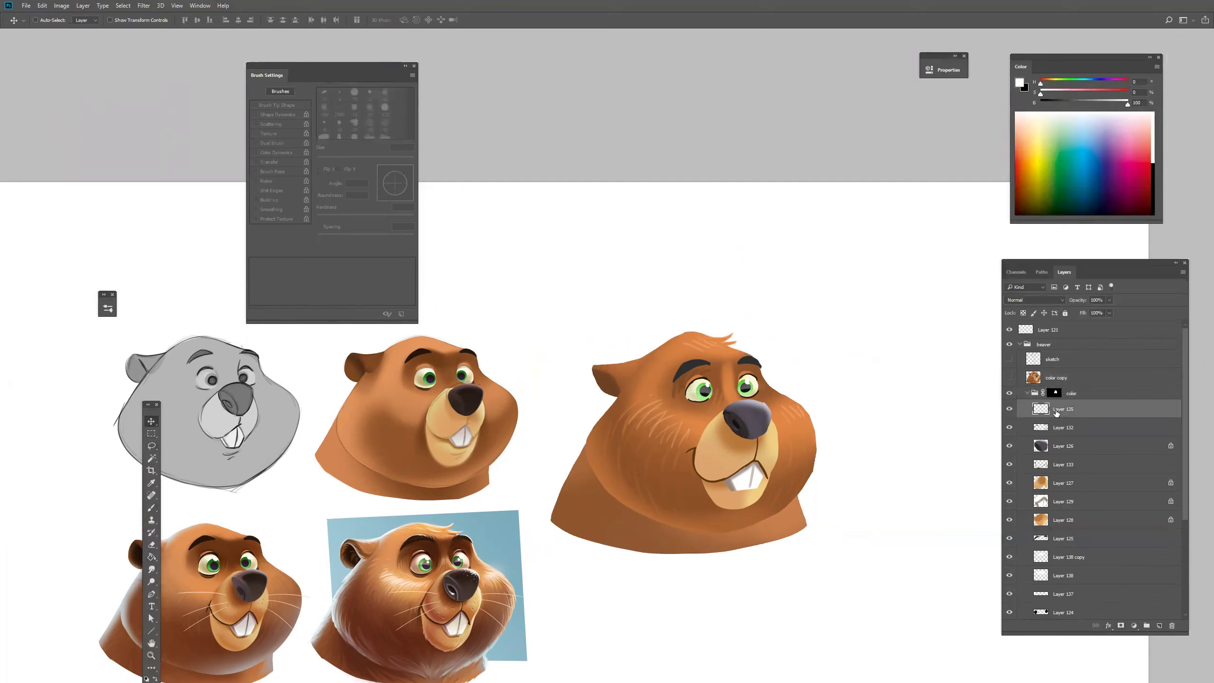
click(1160, 625)
key(b)
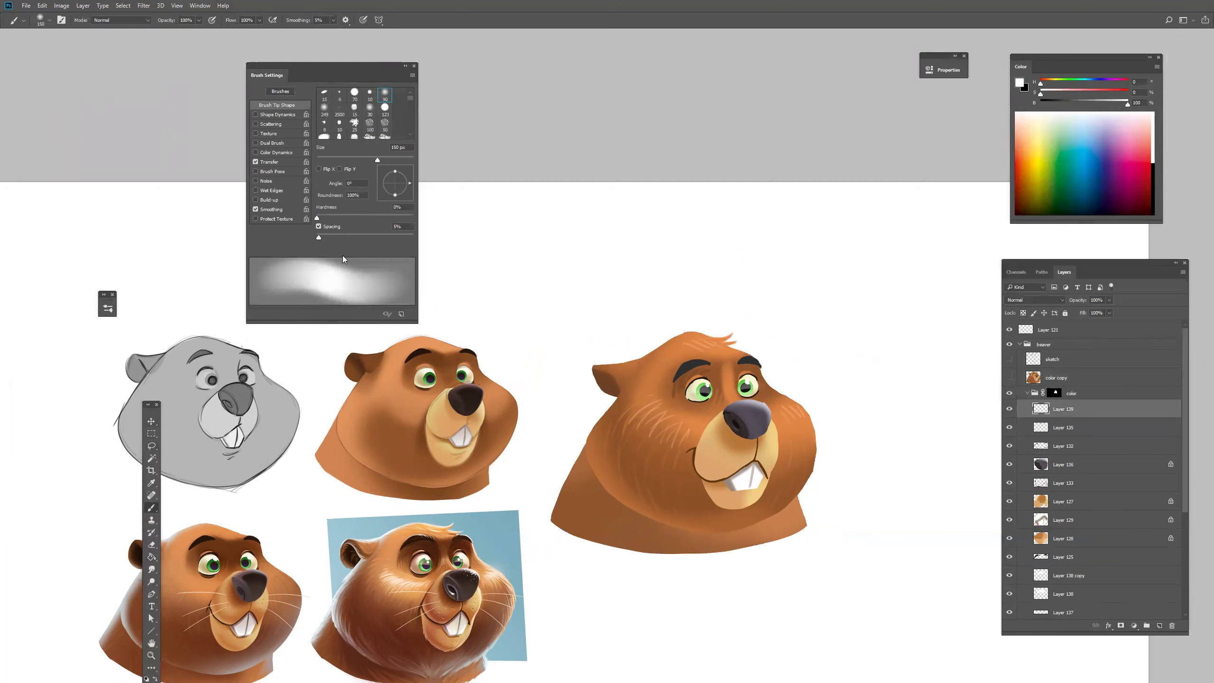
key(bracketright)
key(bracketright)
key(bracketright)
key(bracketright)
key(bracketright)
key(bracketright)
key(bracketright)
click(1016, 300)
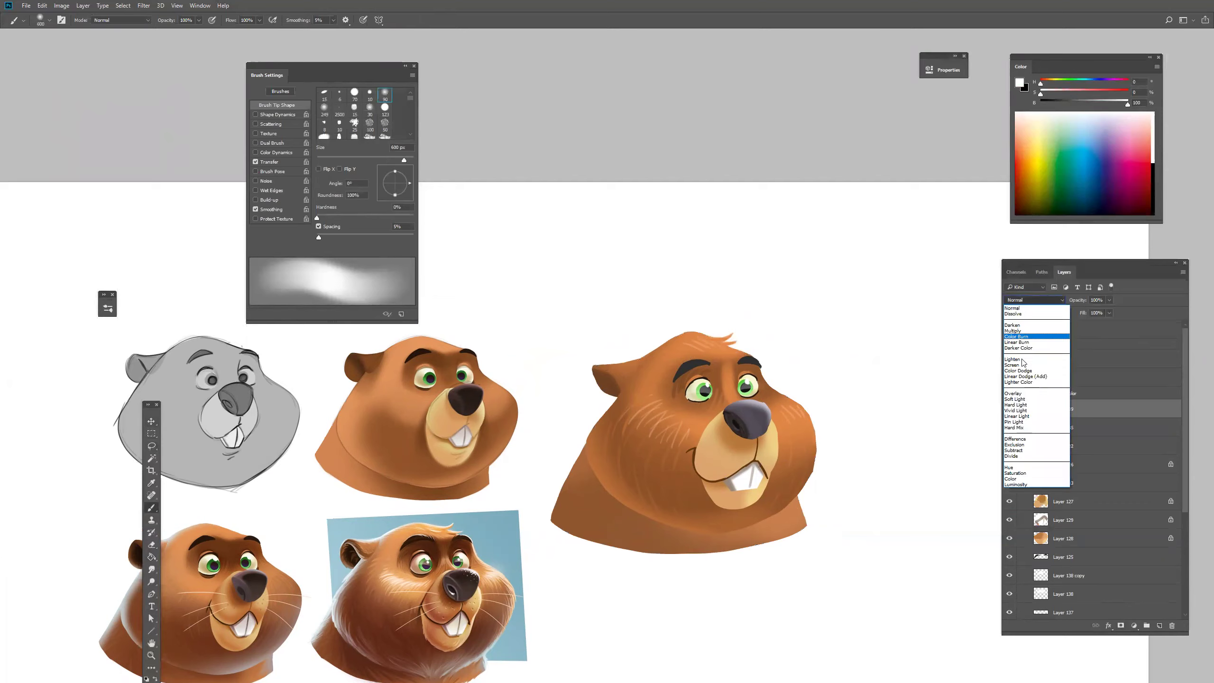
click(1021, 393)
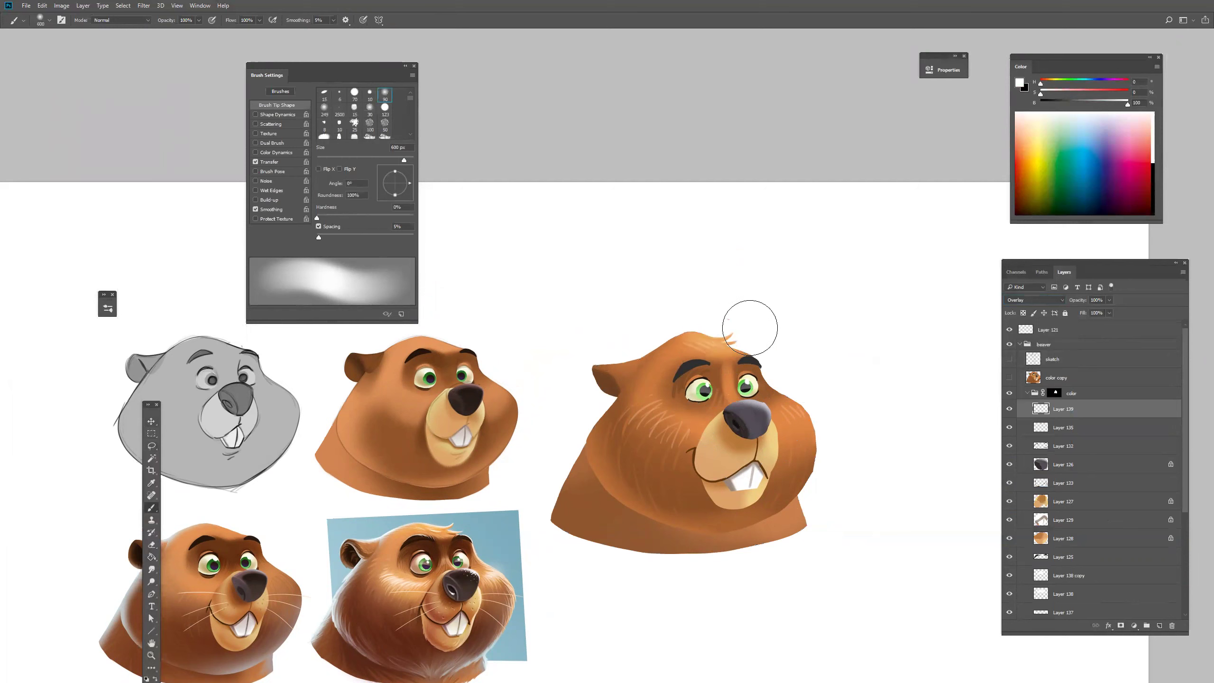
alt+click(772, 438)
mouse_move(754, 344)
mouse_down()
mouse_move(751, 325)
mouse_move(812, 406)
mouse_up()
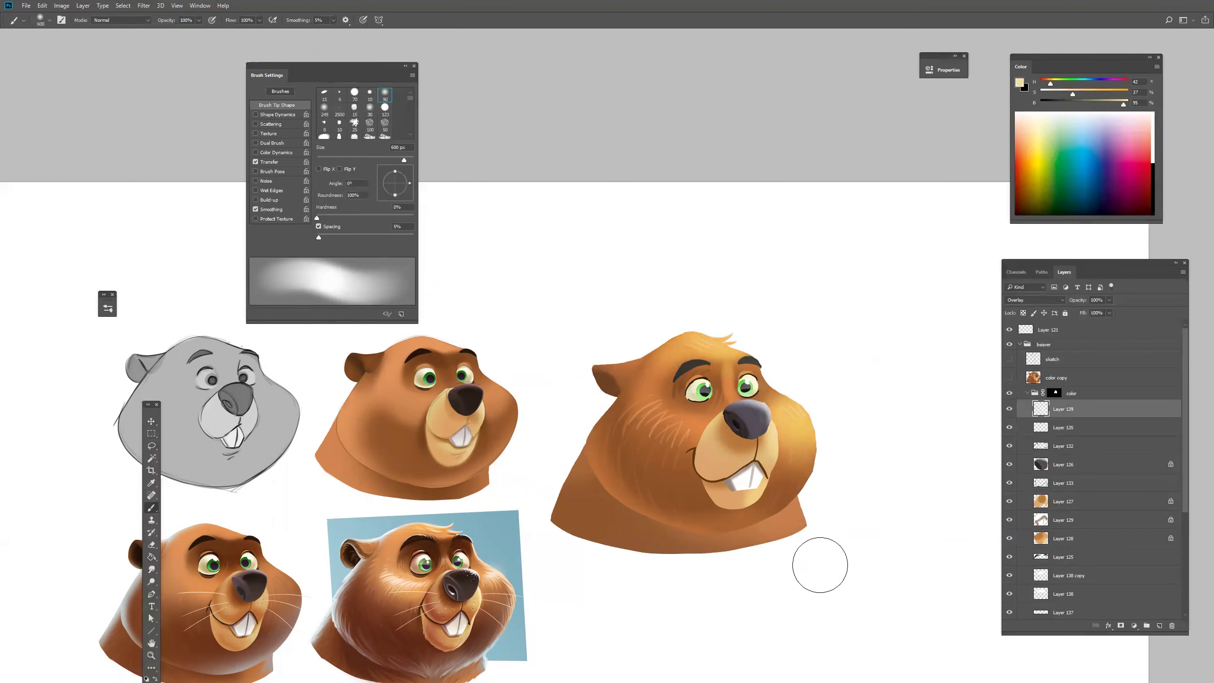
Tint the back of the neck with light blue, hue 192, on the Overlay layer.
drag(1051, 84, 1087, 85)
drag(565, 461, 556, 488)
drag(1073, 94, 1083, 94)
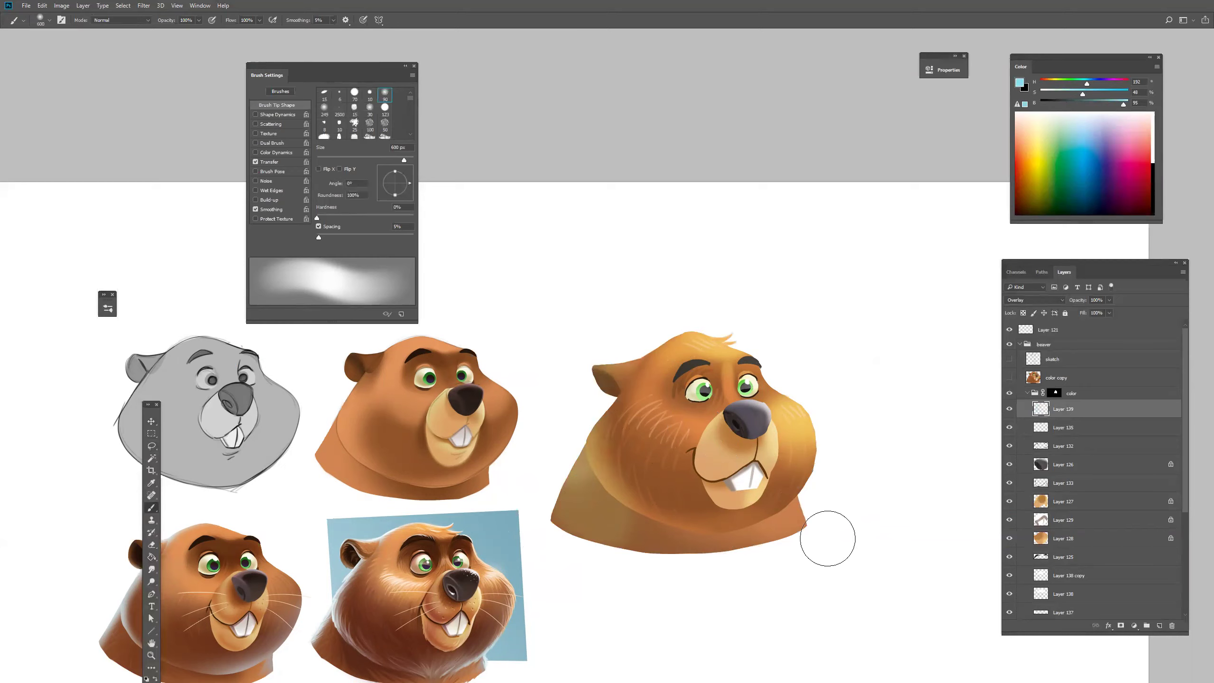
Add a Multiply layer and paint soft purple shadows, H 292, S 17, B 83, over the face and neck, reducing the brush to 125 px.
click(1160, 625)
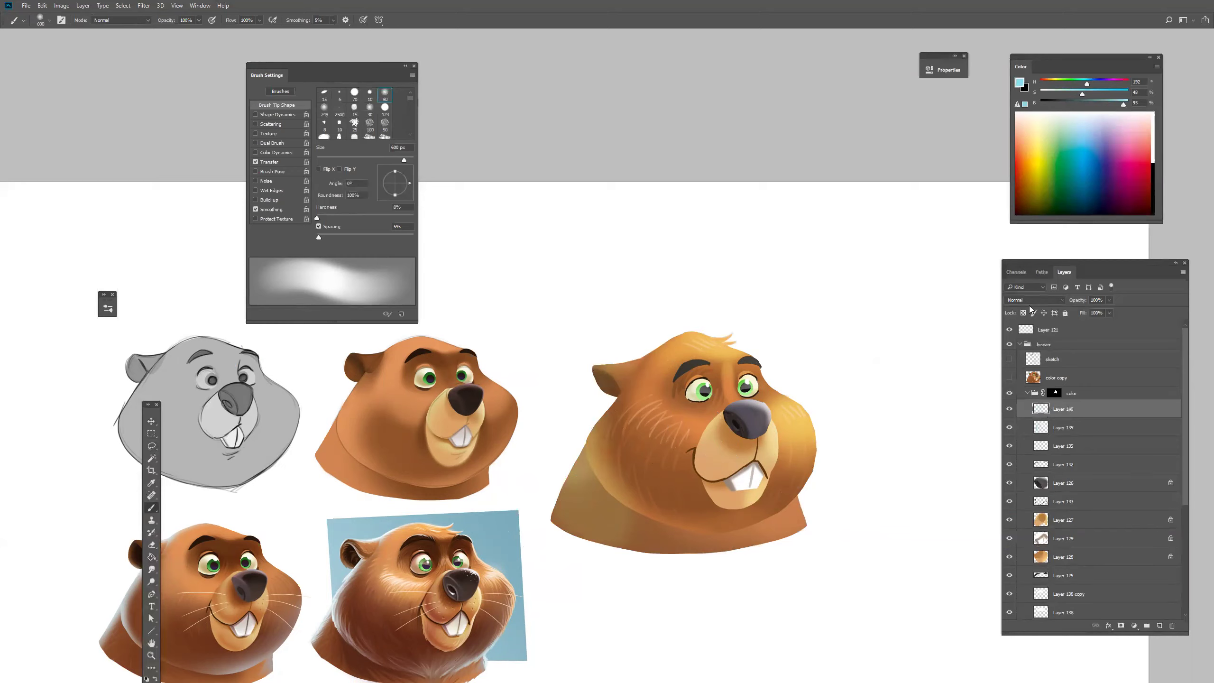
click(1031, 300)
click(1028, 329)
click(1108, 84)
click(1056, 94)
drag(1117, 107, 1113, 106)
mouse_move(635, 498)
mouse_down()
mouse_move(643, 404)
mouse_move(653, 473)
mouse_move(672, 487)
mouse_move(638, 490)
mouse_move(621, 466)
mouse_move(629, 509)
mouse_move(682, 530)
mouse_move(640, 439)
mouse_move(701, 507)
mouse_move(701, 346)
mouse_move(702, 382)
mouse_move(678, 387)
mouse_move(693, 349)
mouse_move(683, 383)
mouse_move(716, 366)
mouse_move(721, 401)
mouse_move(701, 368)
mouse_move(682, 380)
mouse_move(718, 377)
mouse_move(736, 349)
mouse_move(738, 374)
mouse_move(760, 368)
mouse_move(751, 363)
mouse_move(754, 373)
mouse_move(742, 368)
mouse_move(758, 366)
mouse_move(763, 380)
mouse_move(797, 350)
mouse_move(773, 394)
mouse_move(754, 371)
mouse_move(746, 428)
mouse_up()
key(bracketleft)
key(bracketleft)
key(bracketleft)
key(bracketleft)
key(bracketleft)
key(bracketleft)
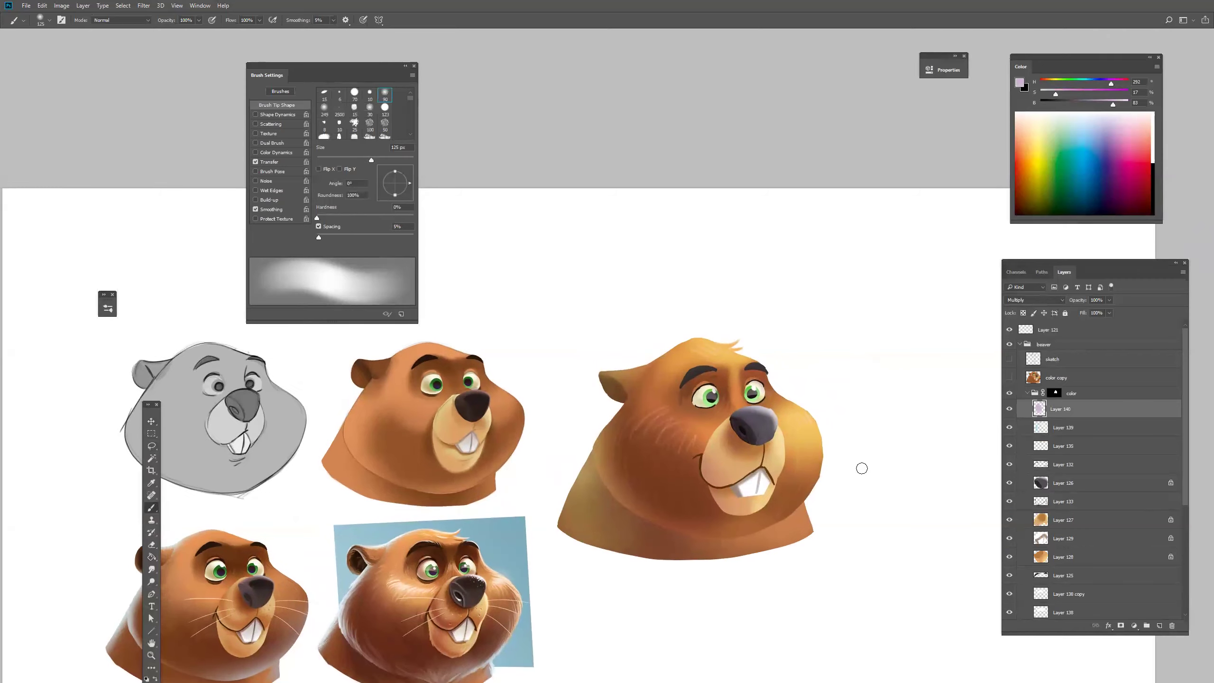
Add a Color Dodge layer and paint yellow rim light, H 53, S 47, B 93, along head, ear and neck with a hard tapered 40 px brush.
click(1159, 625)
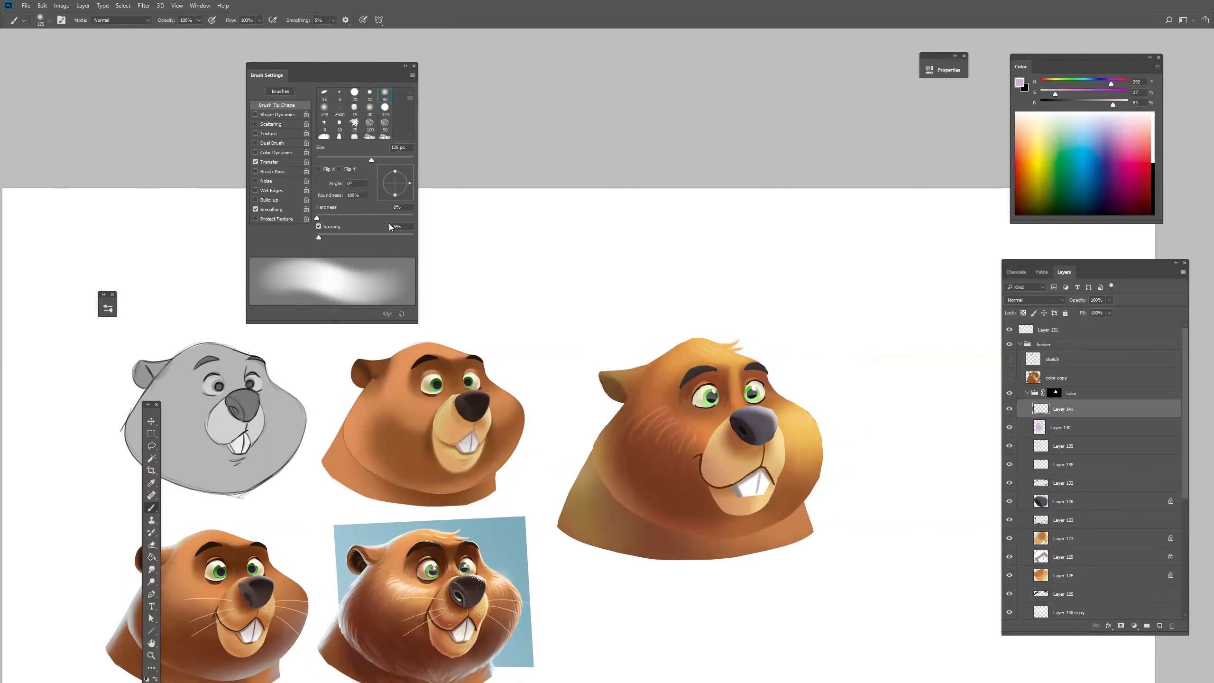
click(411, 217)
click(255, 114)
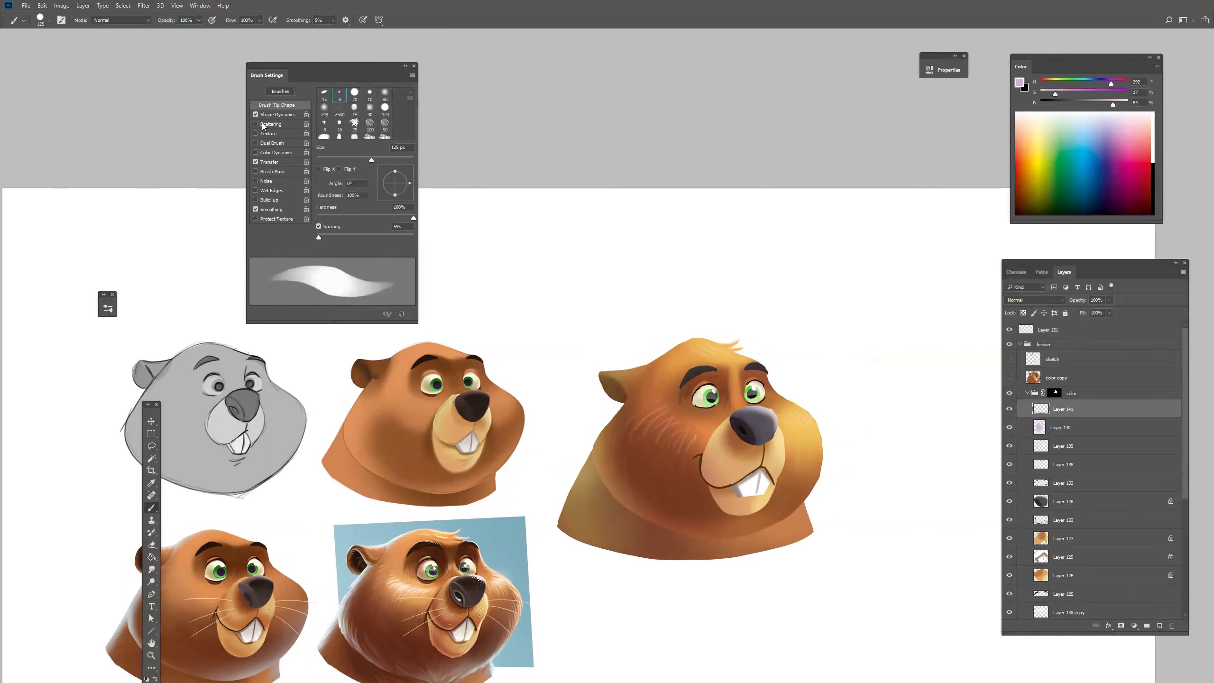
key(bracketleft)
key(bracketleft)
key(bracketleft)
key(bracketleft)
key(bracketleft)
key(bracketleft)
key(bracketleft)
click(1036, 301)
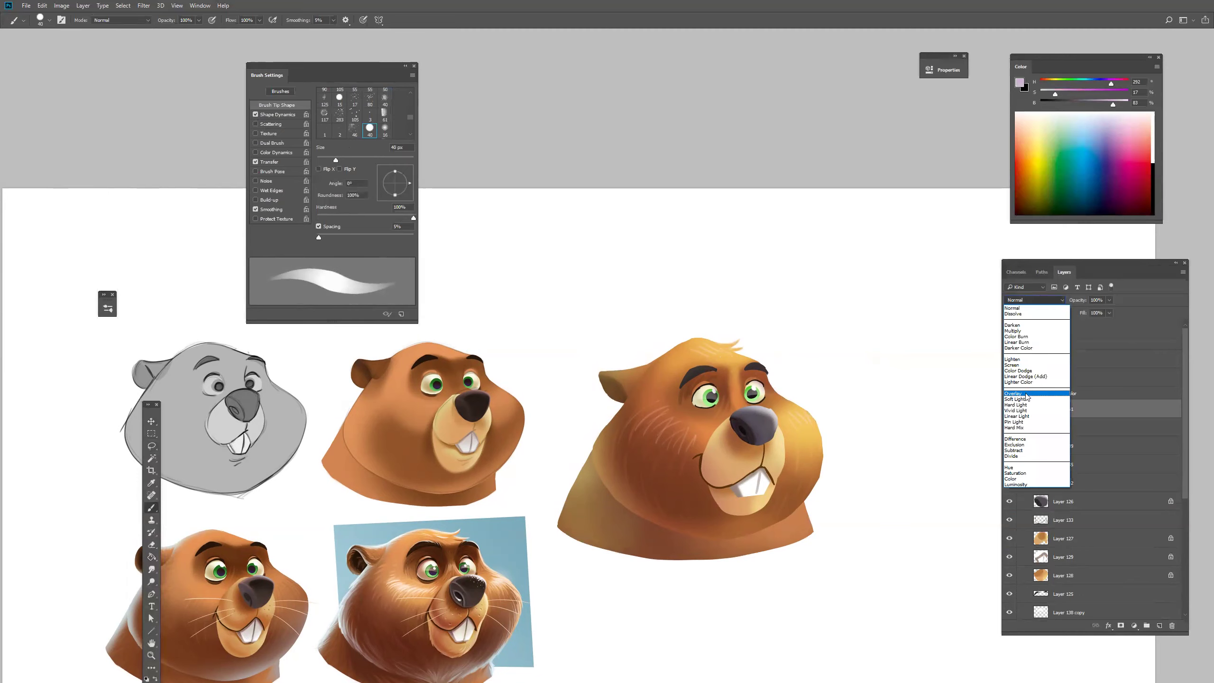
click(1038, 362)
click(1054, 82)
click(1123, 104)
drag(602, 372, 702, 338)
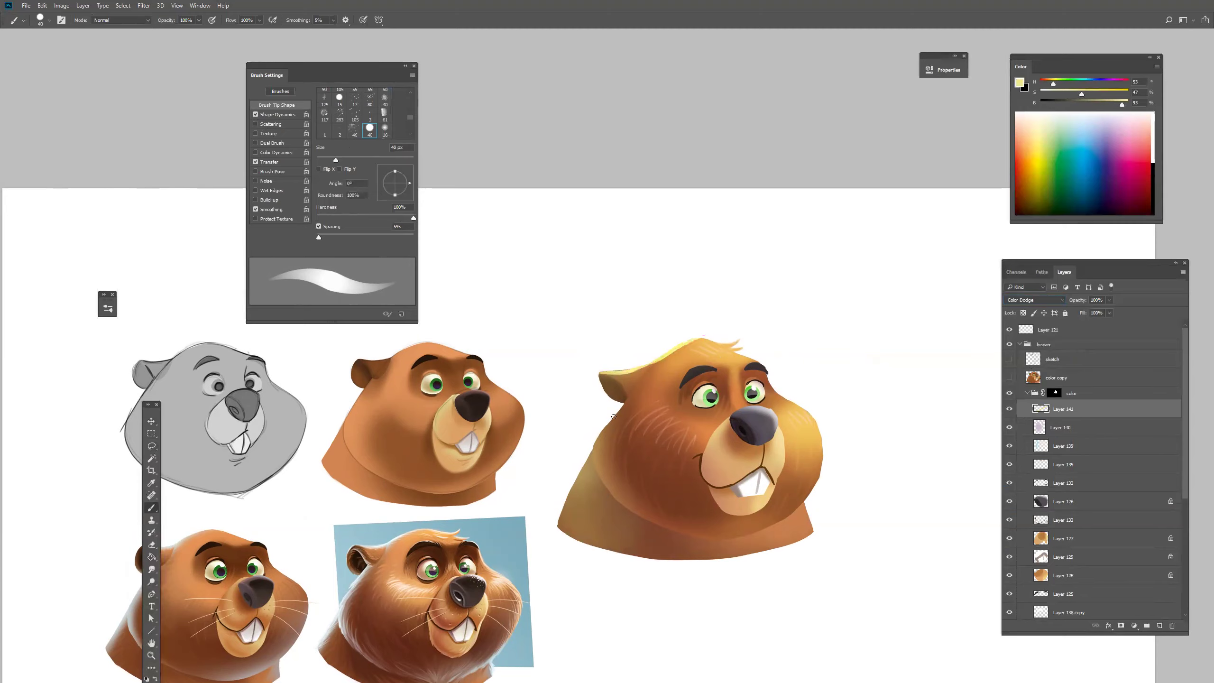
mouse_move(630, 394)
mouse_down()
mouse_move(594, 459)
mouse_move(597, 436)
mouse_move(602, 485)
mouse_move(586, 459)
mouse_move(568, 501)
mouse_move(592, 455)
mouse_move(559, 528)
mouse_up()
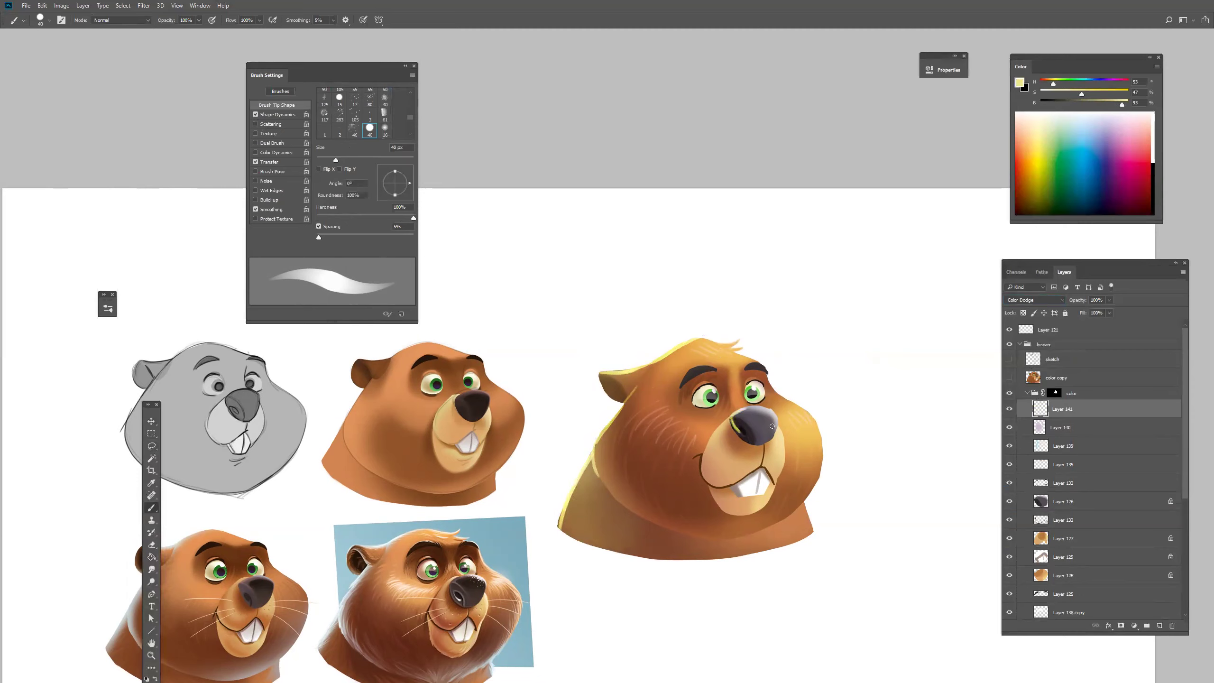
Recolour the rim light with Hue/Saturation, applying hue +44 and a second pass of hue -118 with saturation +37.
key(ctrl+u)
mouse_move(970, 410)
mouse_down()
mouse_move(989, 409)
mouse_move(943, 413)
mouse_move(990, 411)
mouse_up()
click(1072, 366)
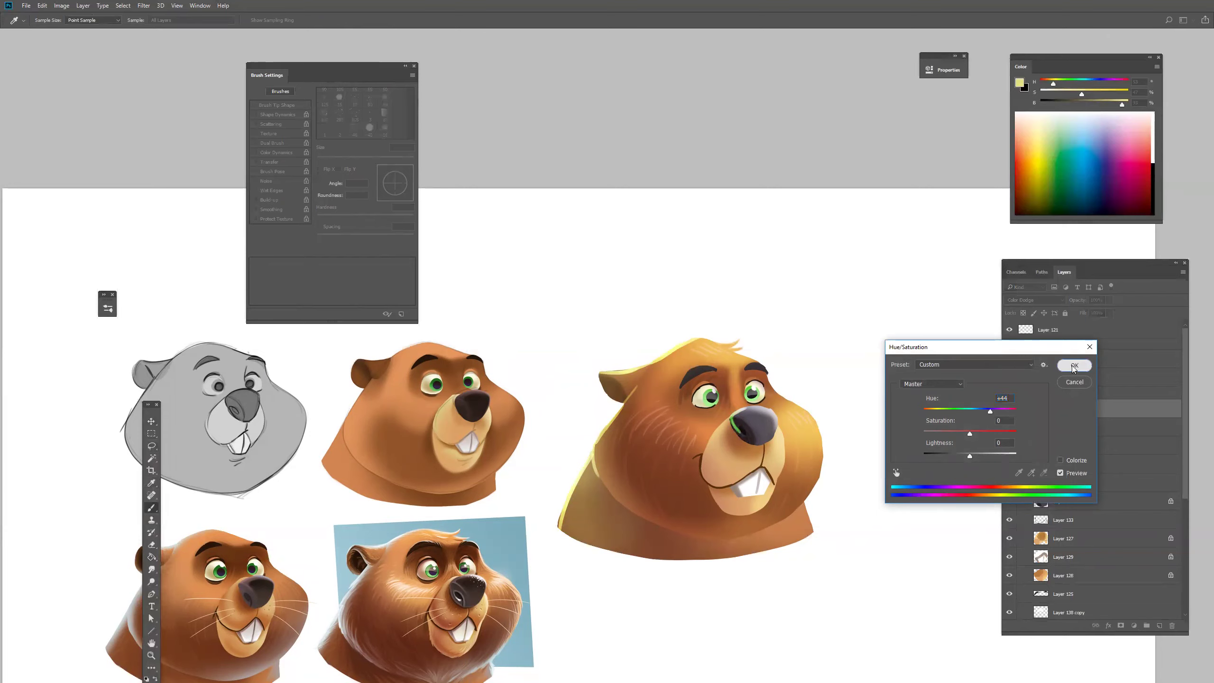
key(ctrl+u)
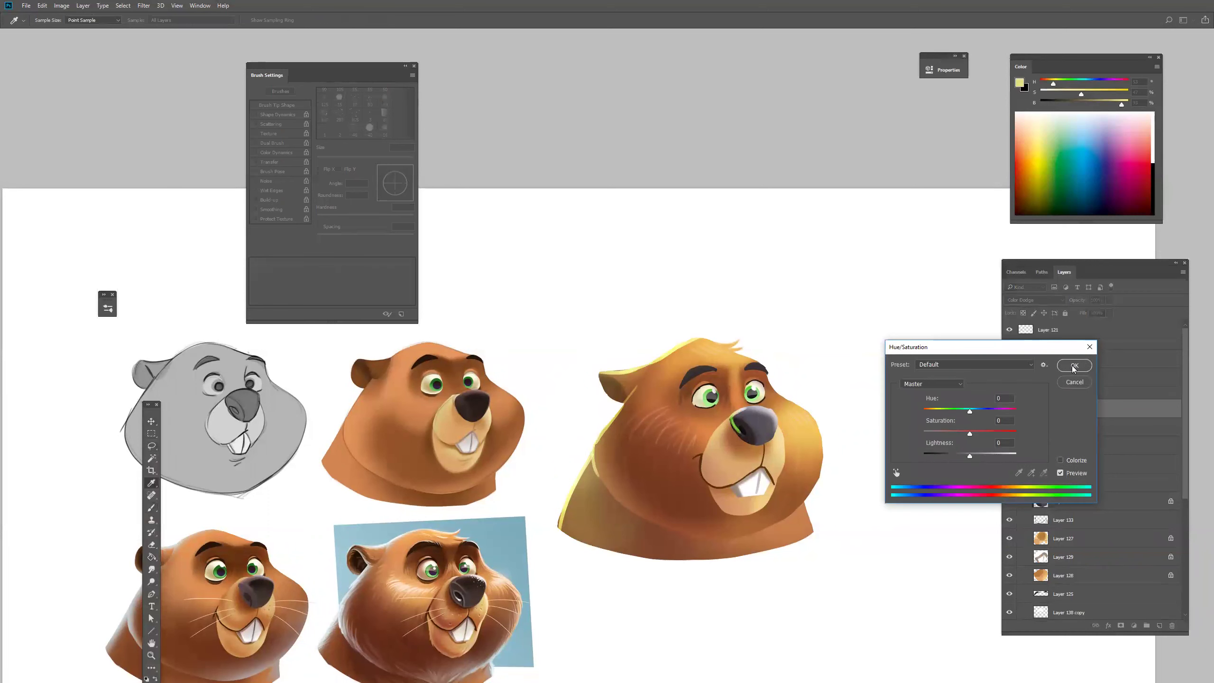
drag(989, 414, 937, 414)
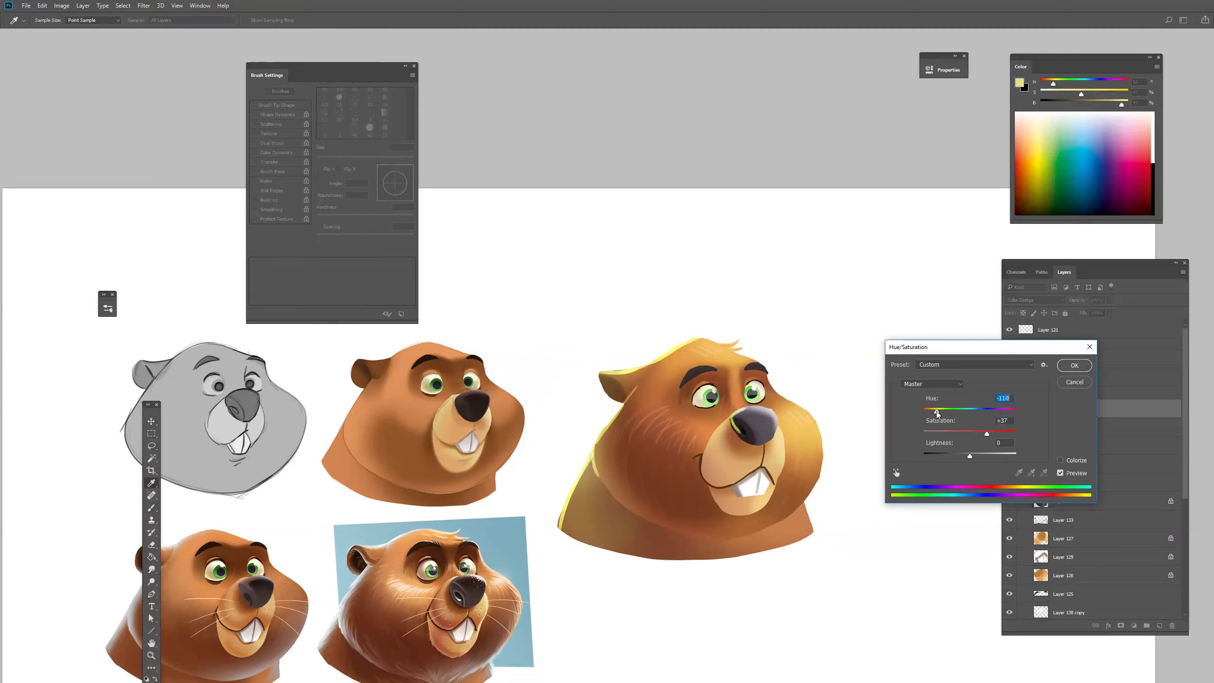
click(1073, 366)
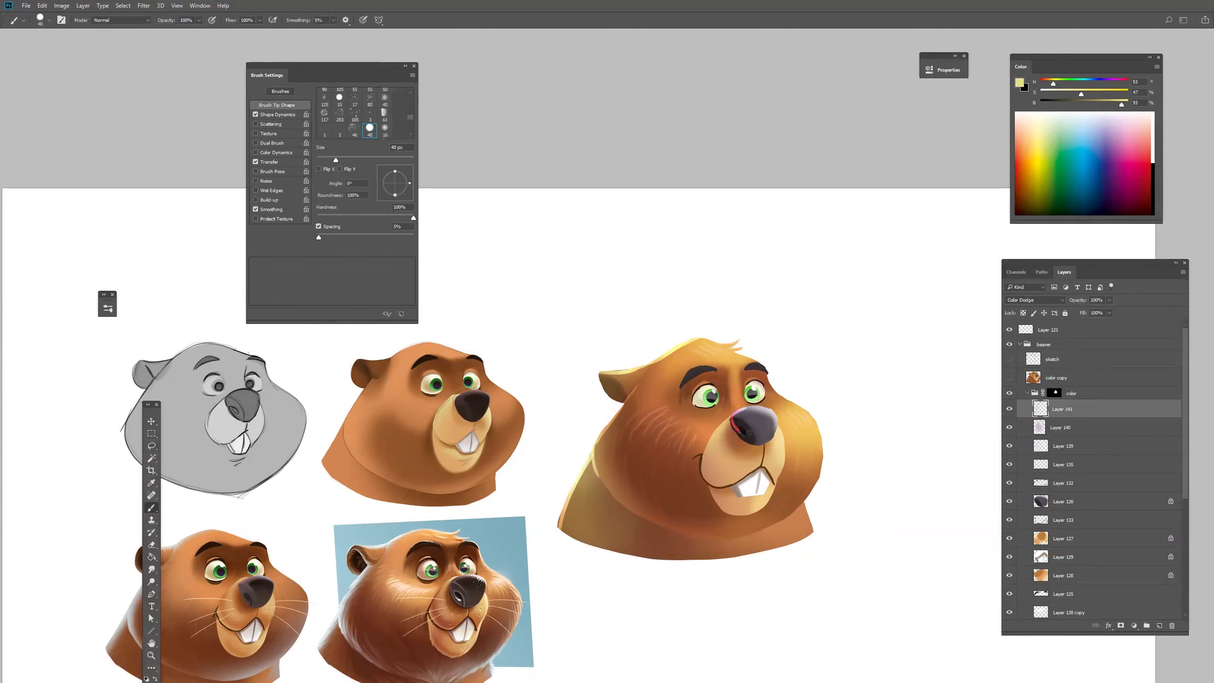
Erase the coloured light around the nostril on the Color Dodge layer and return to the brush.
drag(739, 433, 734, 421)
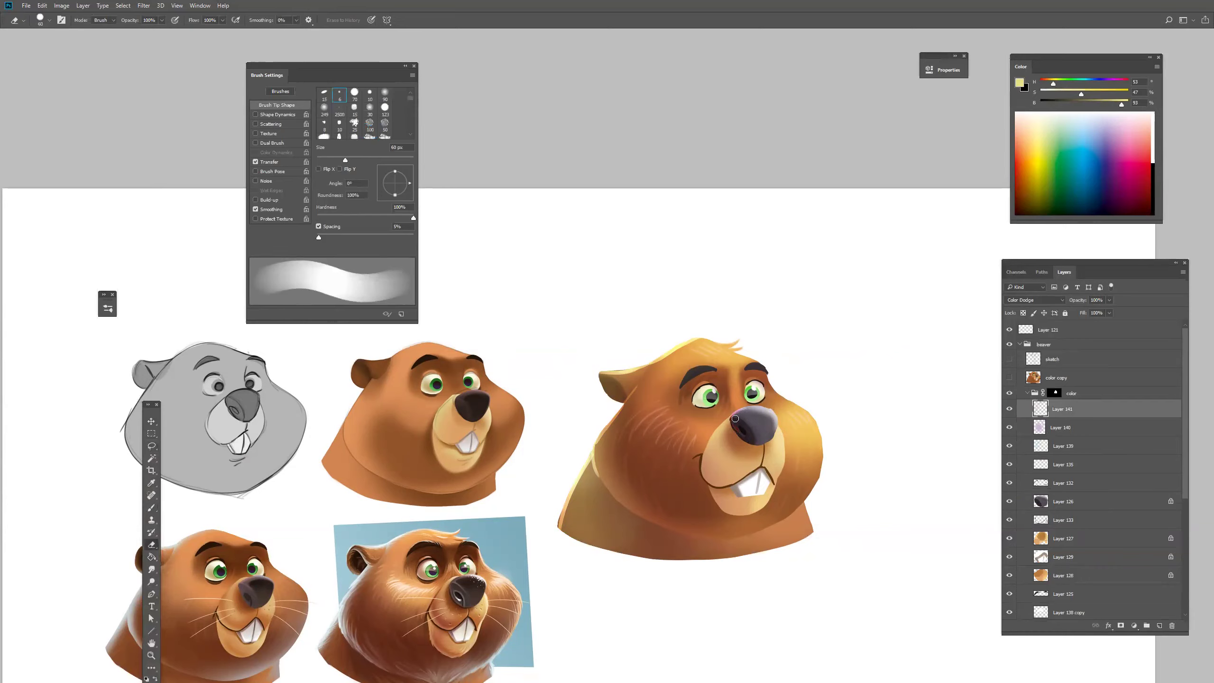
key(b)
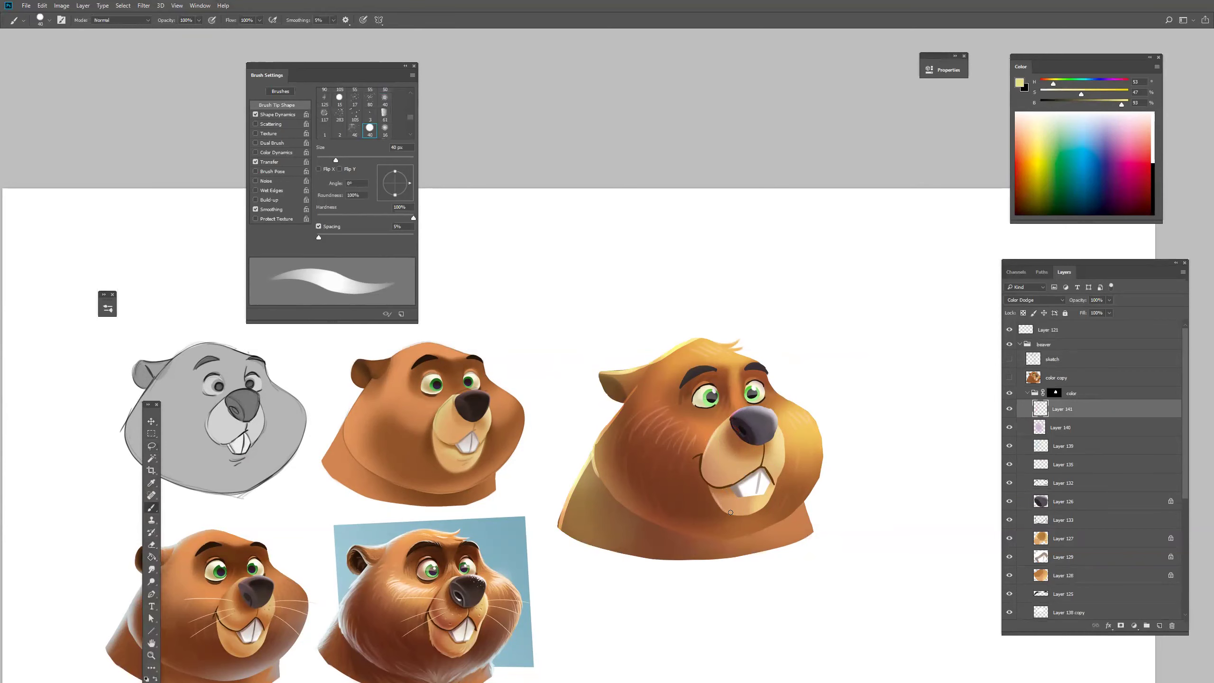
Collapse the color layer group and compare the painted beaver head with the sketch, earlier stages and reference image.
drag(854, 473, 877, 479)
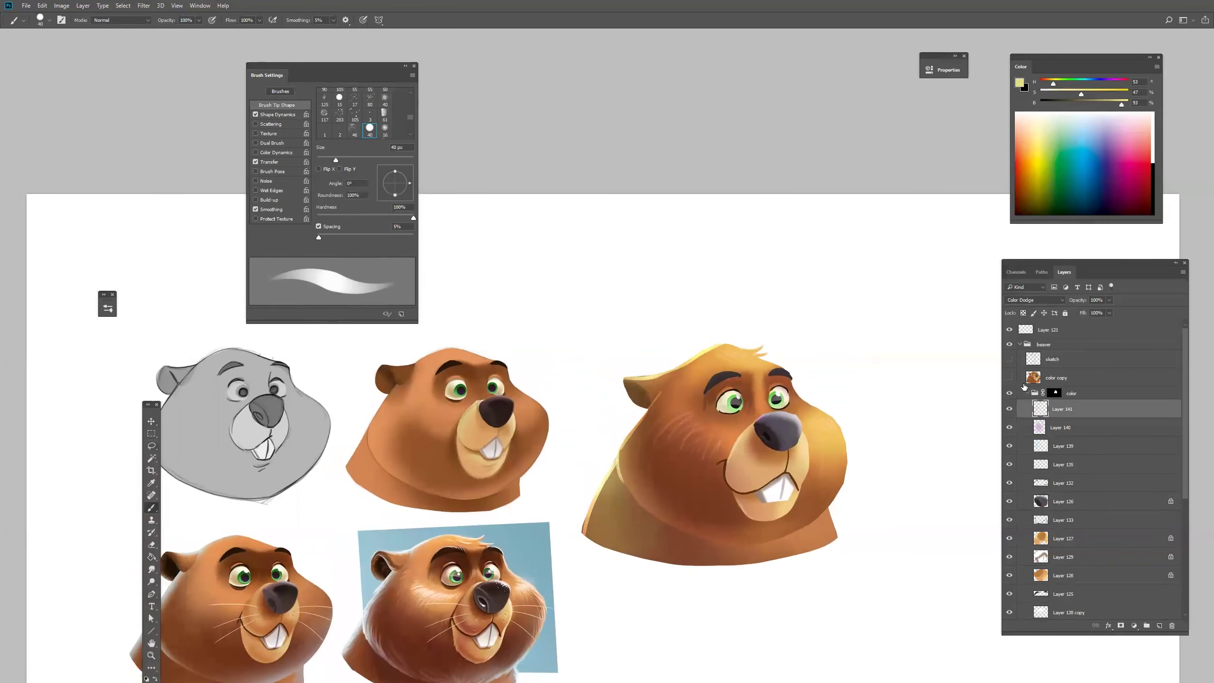
click(1028, 394)
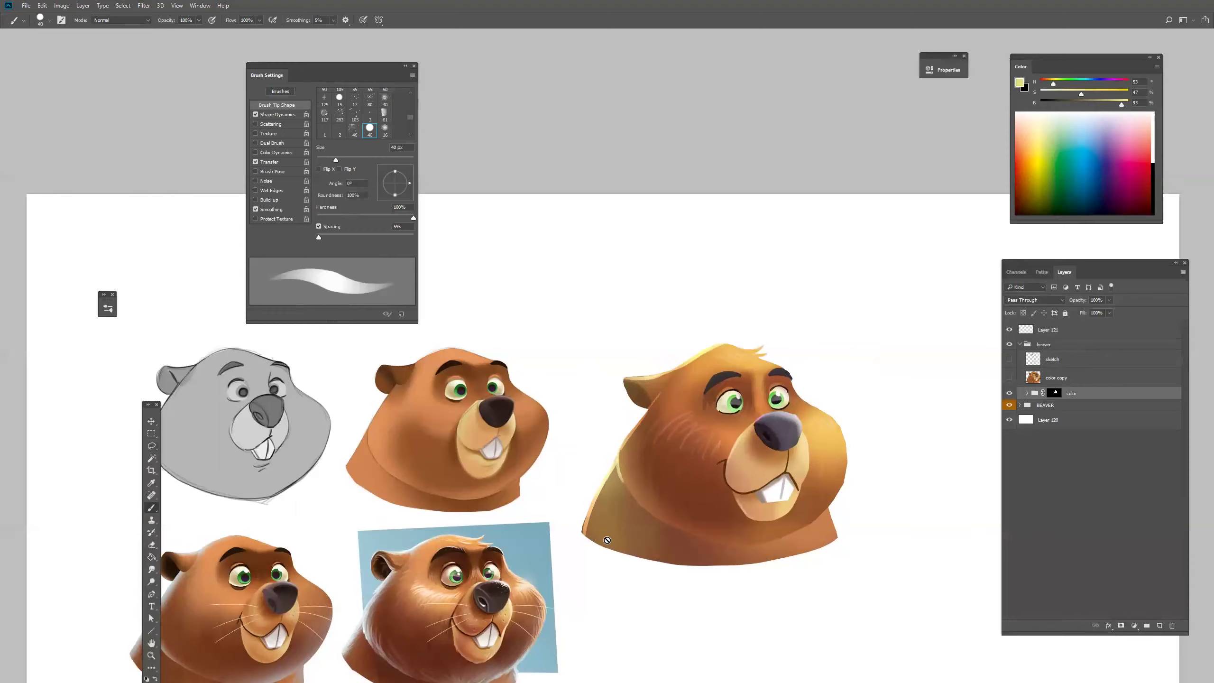
drag(608, 540, 738, 455)
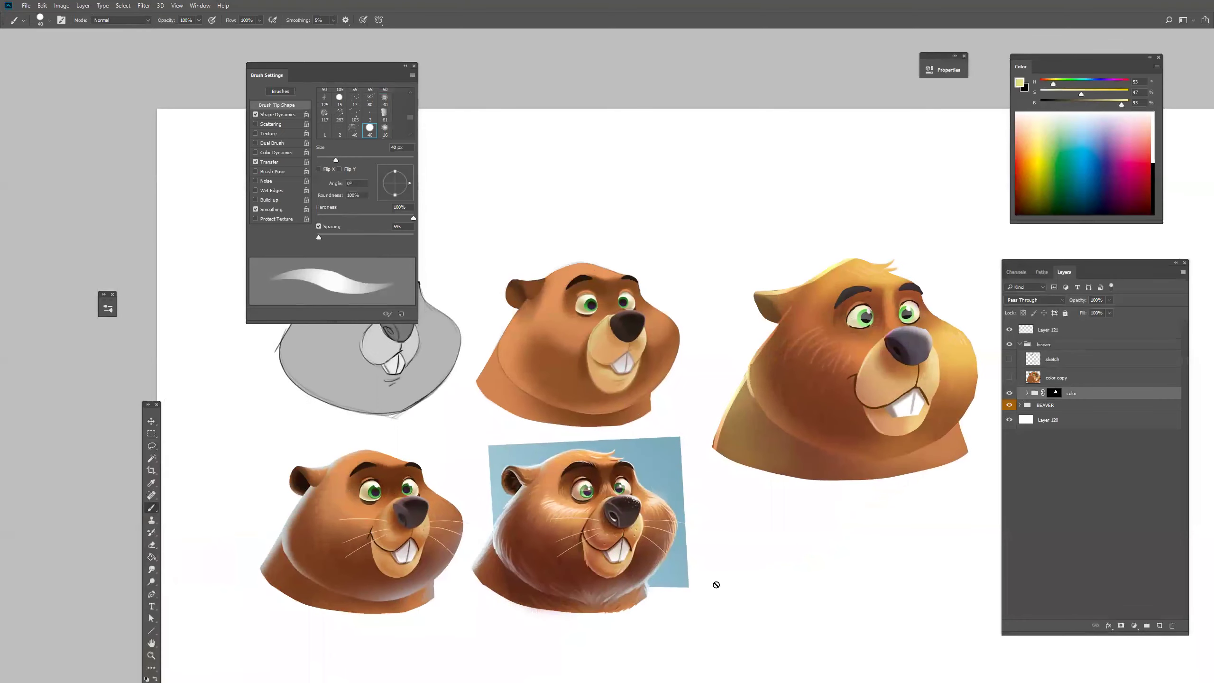
click(736, 532)
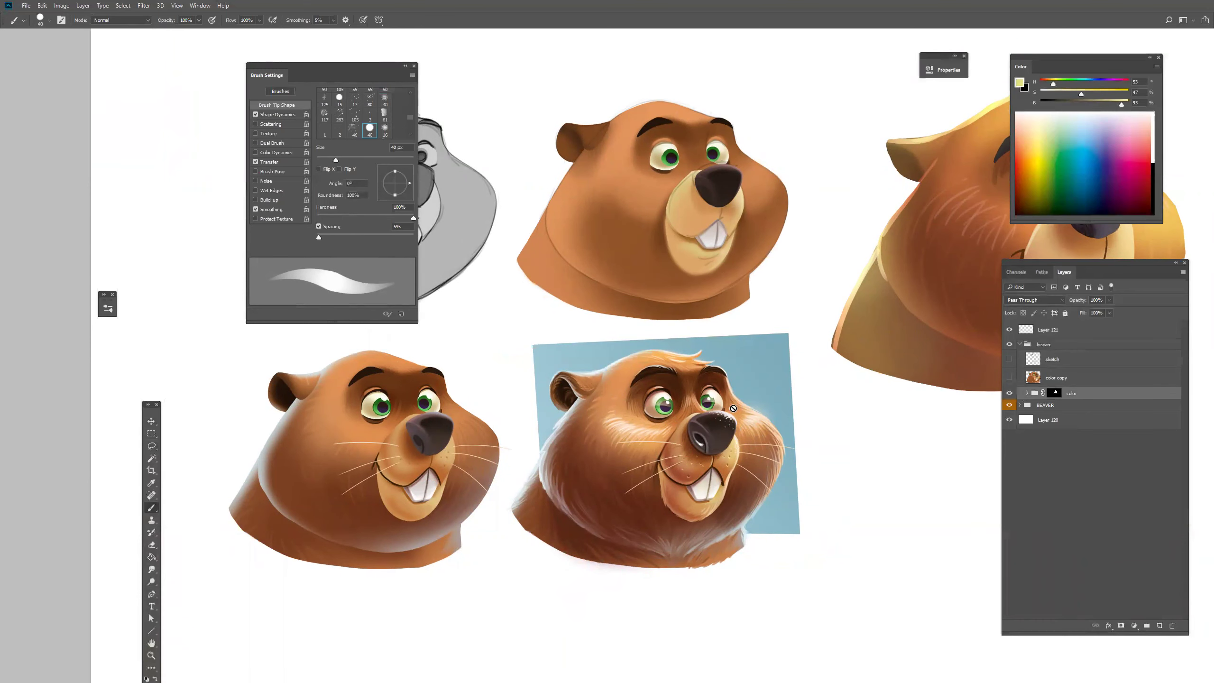
mouse_move(831, 467)
mouse_down()
mouse_move(692, 436)
mouse_move(654, 450)
mouse_up()
drag(791, 411, 782, 453)
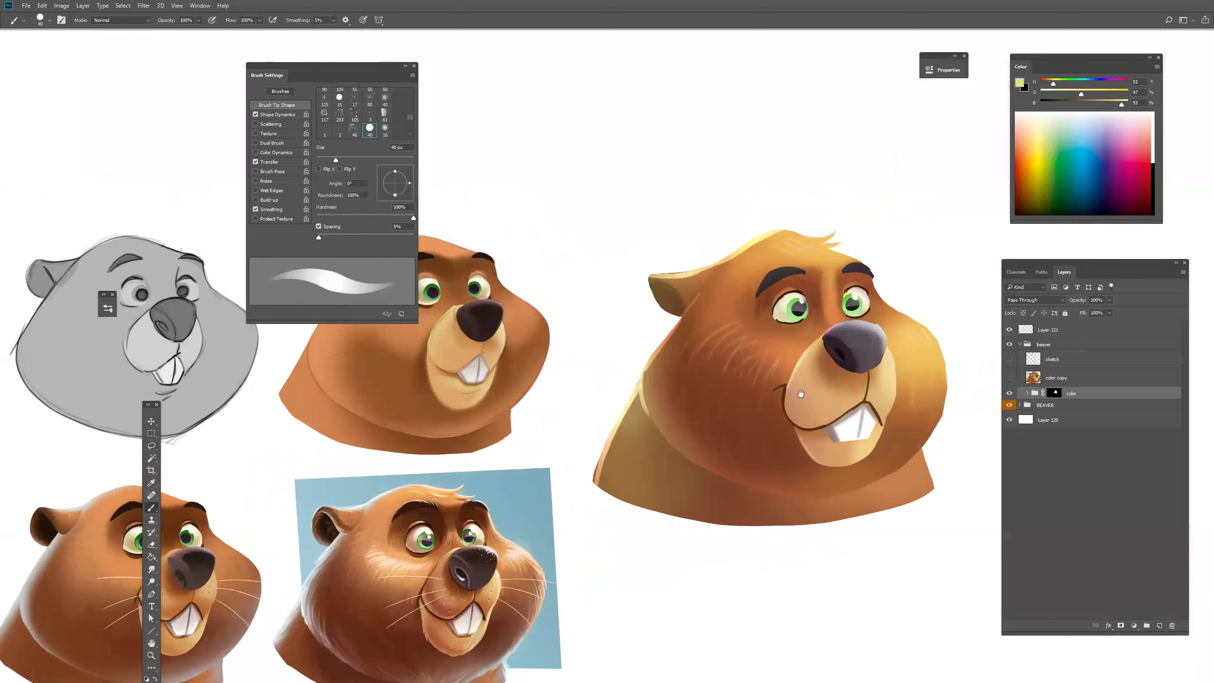
drag(666, 496, 736, 473)
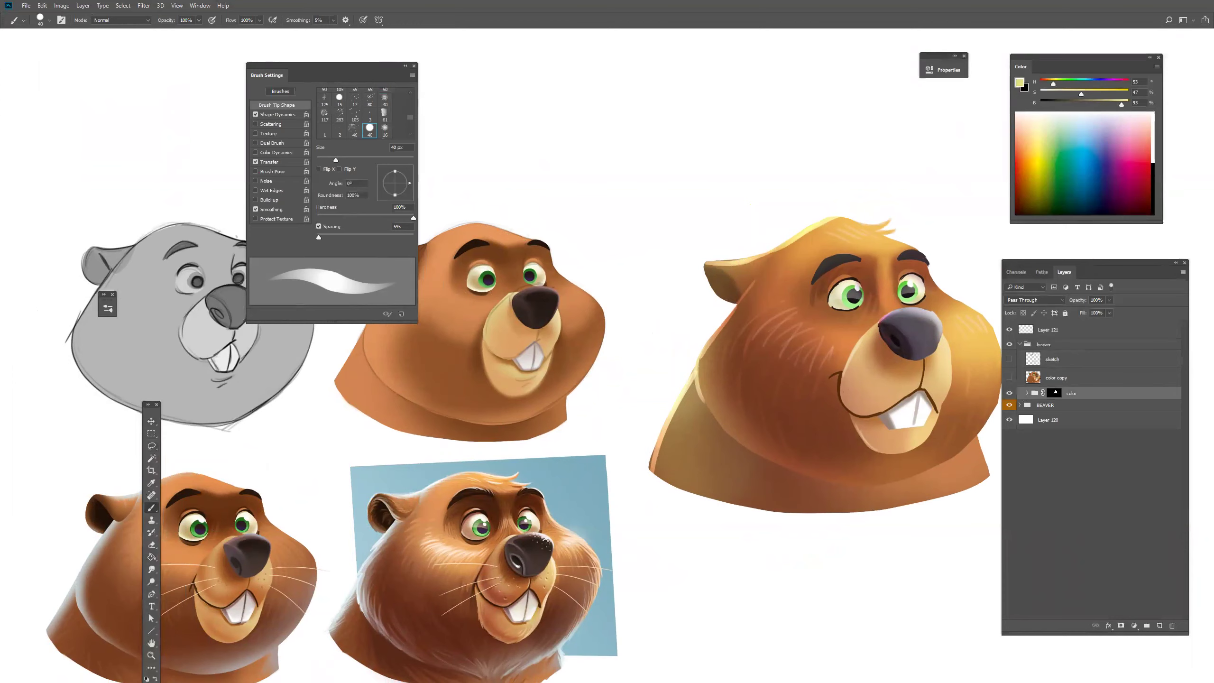
Switch to the browser and look through the artist's Patreon page, from the membership overview to the drawing backgrounds ebook post.
key(alt+Tab)
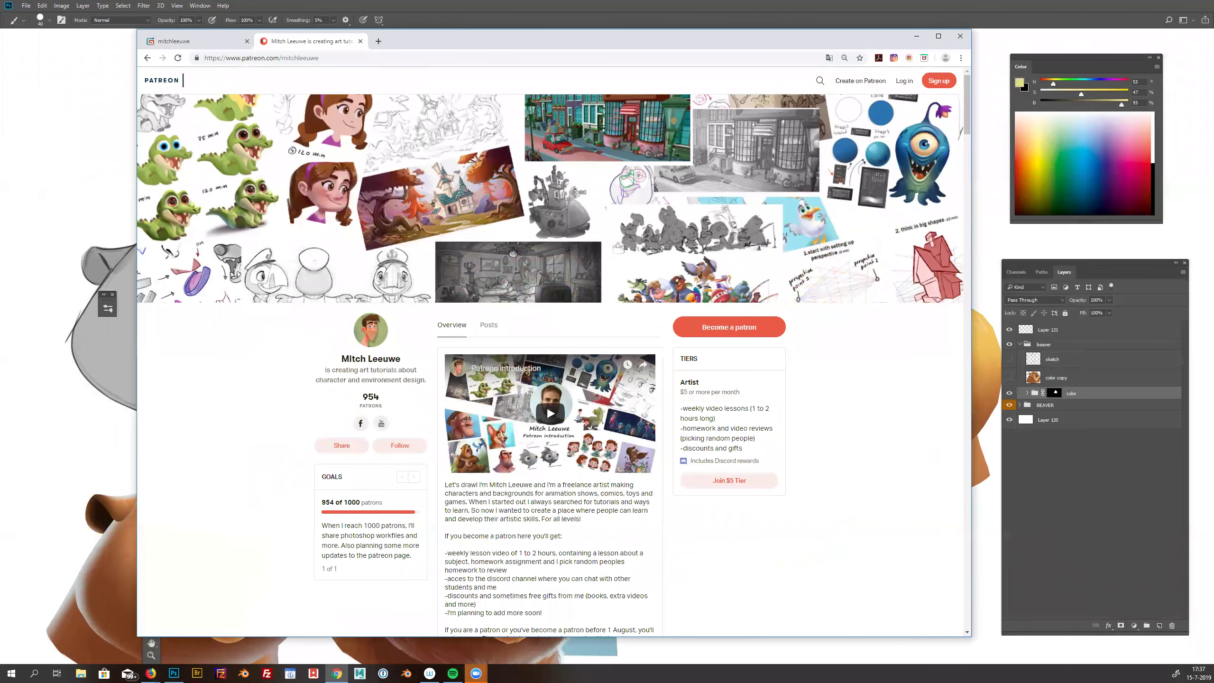
scroll(401, 286, down, 10)
scroll(401, 286, down, 3)
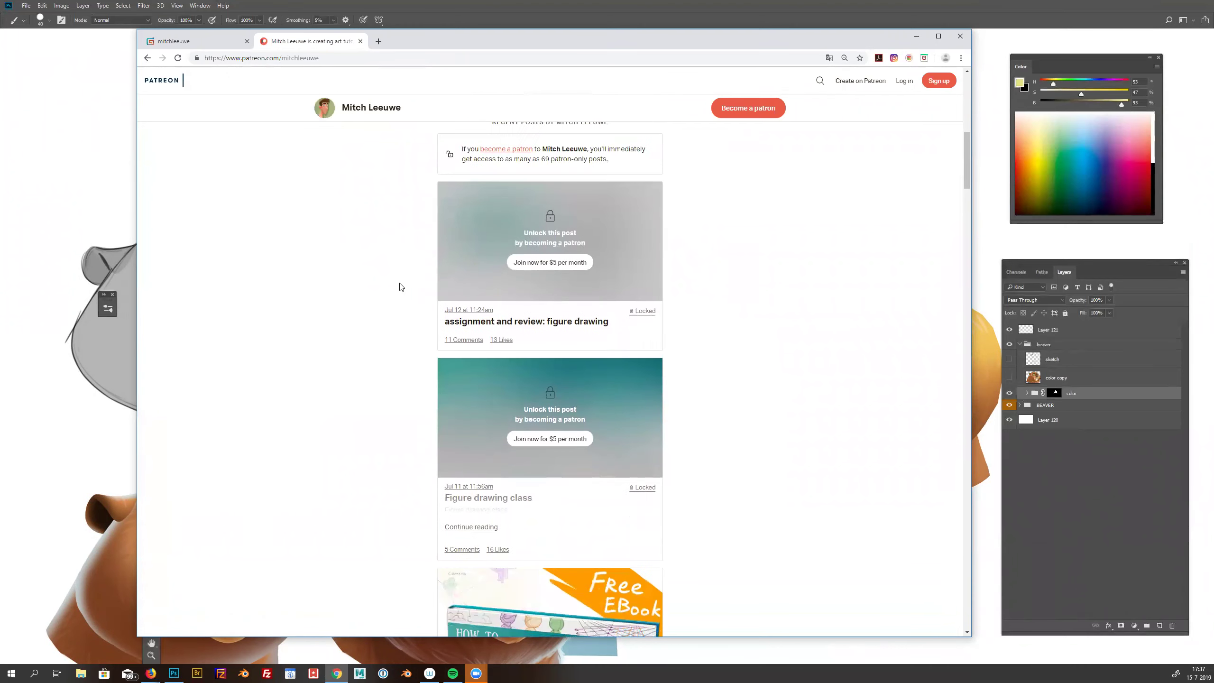
scroll(400, 286, up, 15)
scroll(401, 286, down, 3)
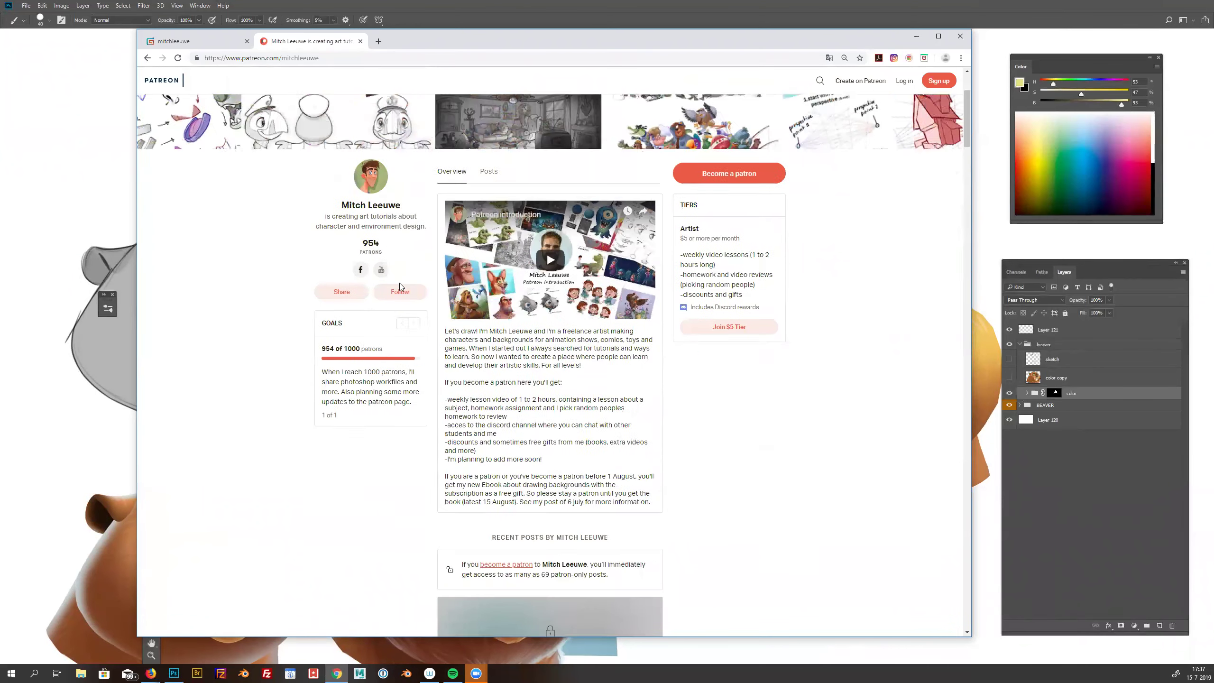
scroll(510, 299, down, 12)
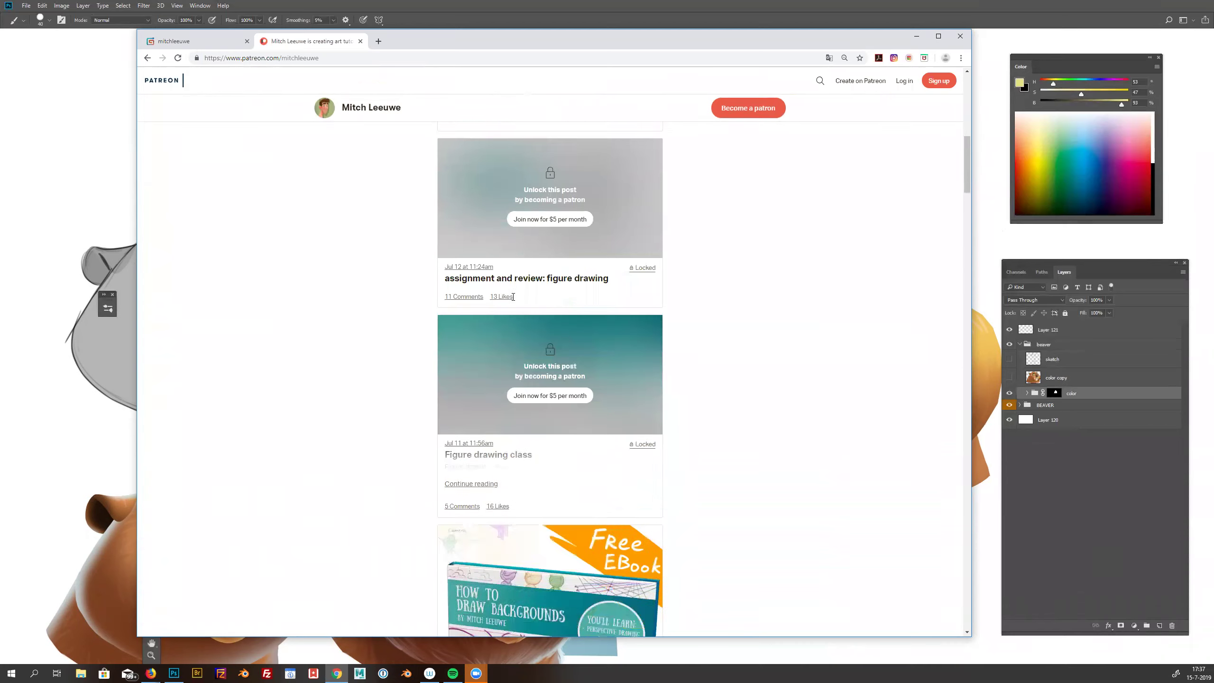
scroll(562, 314, up, 1)
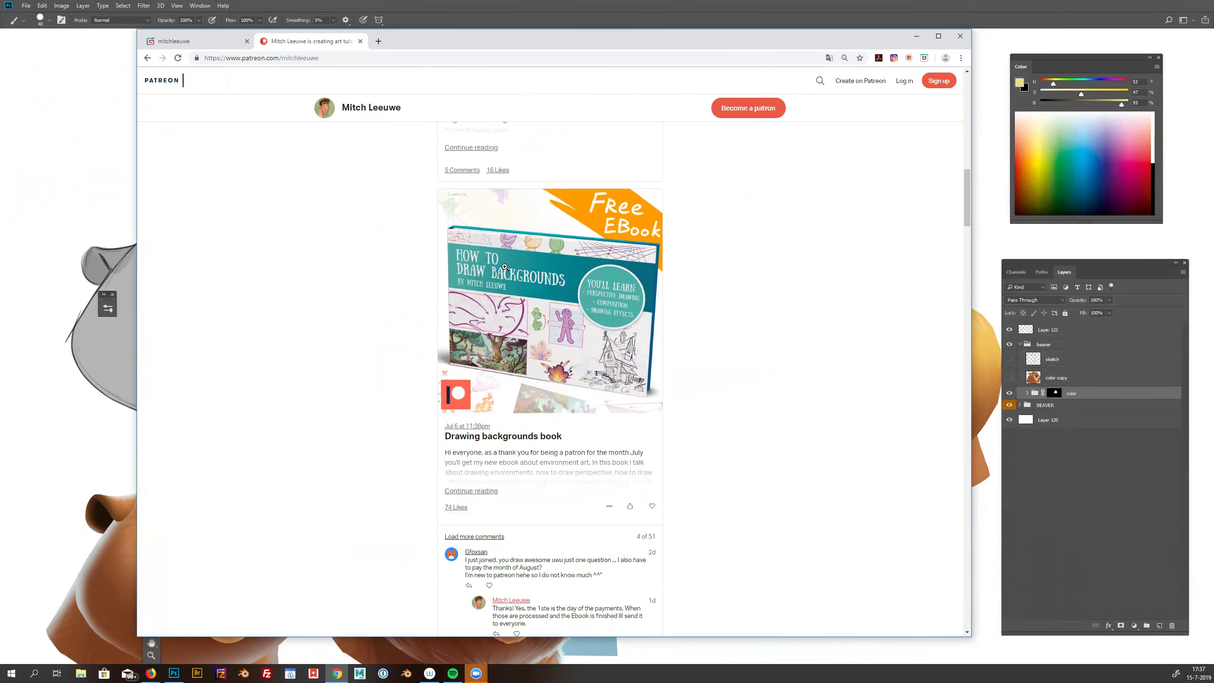
Look over the ebooks and video tutorials on the artist's Gumroad page, and return to the beaver painting in Photoshop.
click(174, 41)
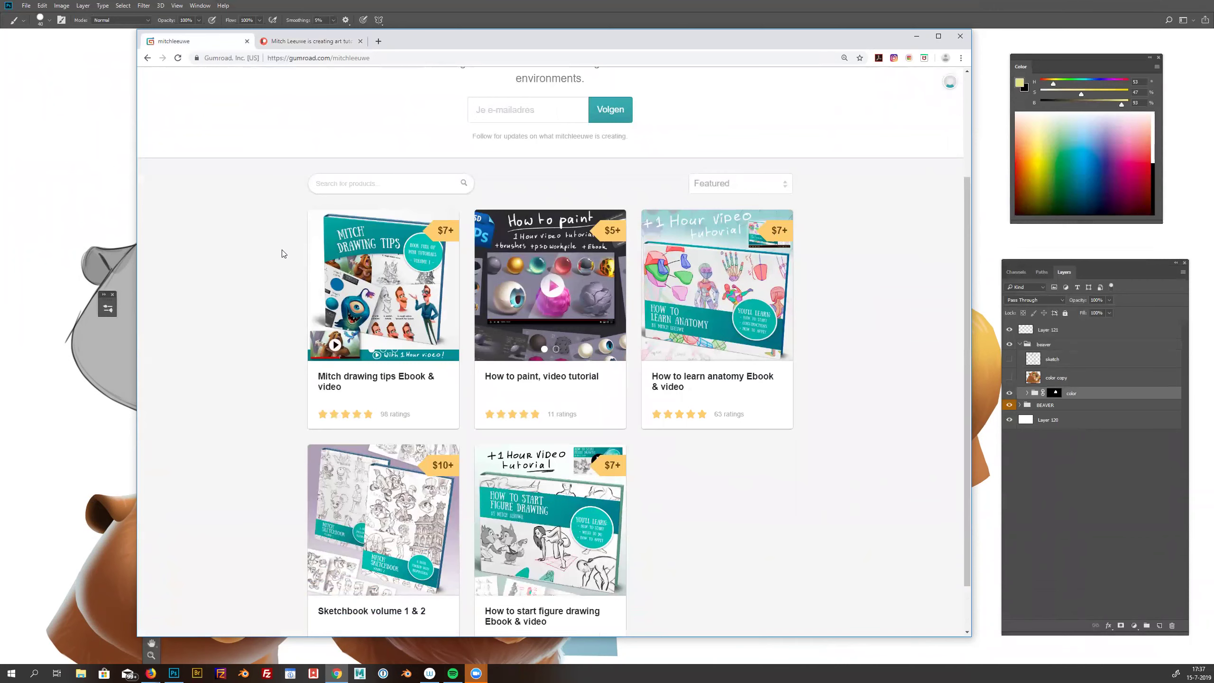
scroll(283, 254, down, 2)
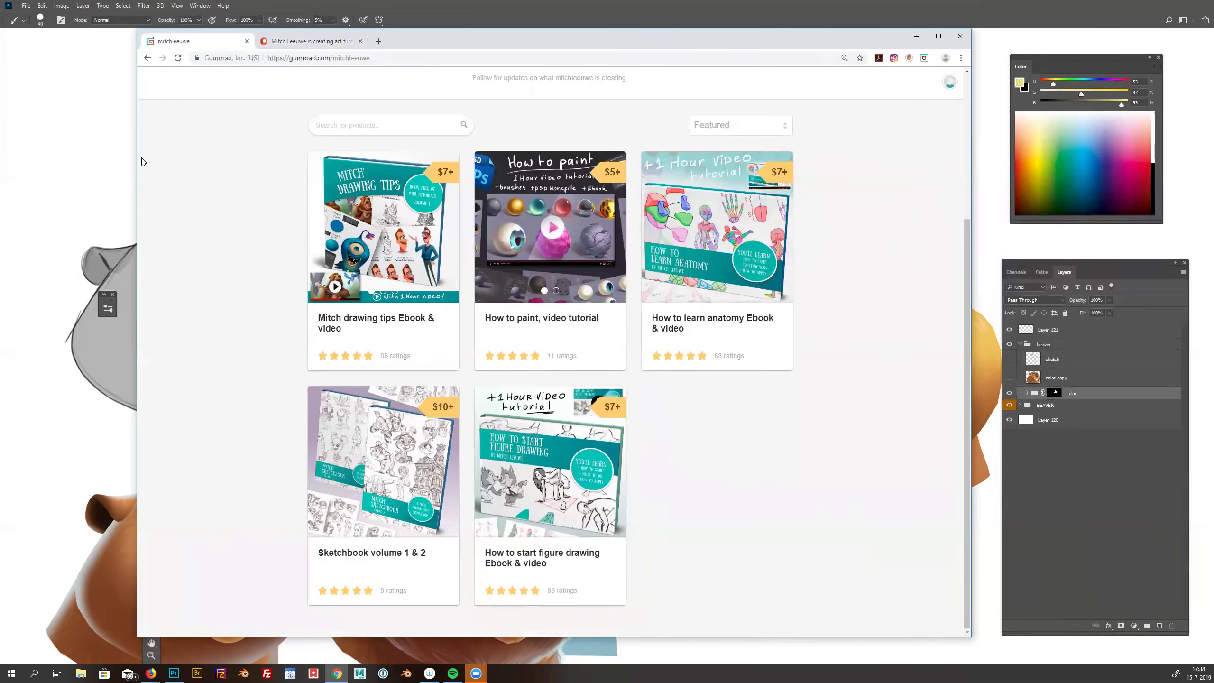
click(95, 158)
drag(553, 320, 528, 291)
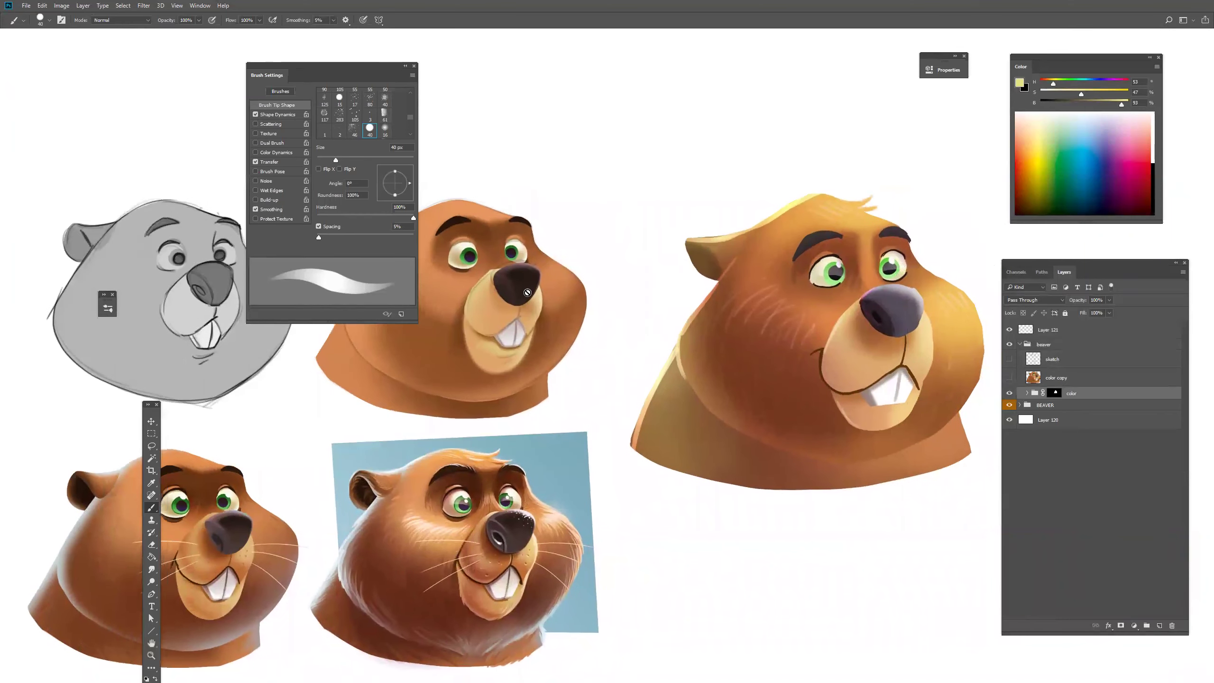